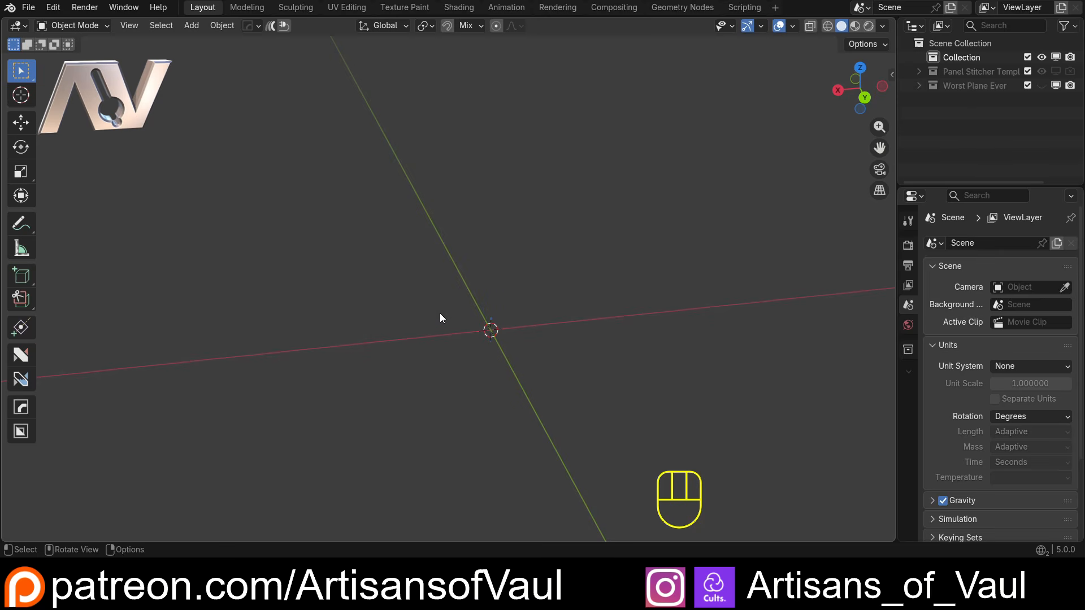
# - Add an icosphere at the world origin and scale it up uniformly by about 8.756
pyautogui.hotkey('shift', 'a')
pyautogui.moveTo(399, 257)
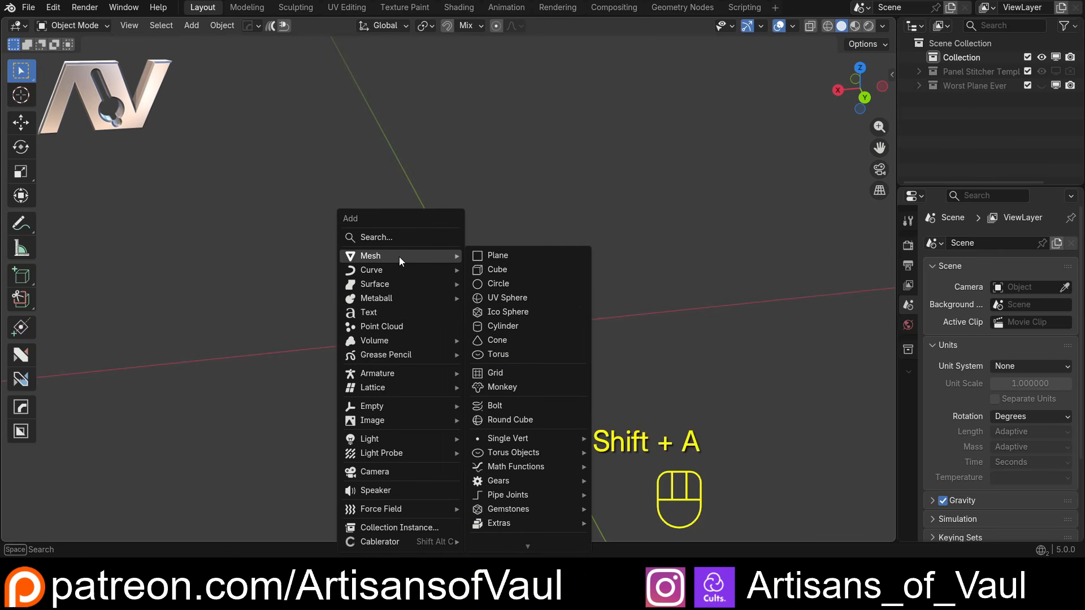
pyautogui.click(500, 313)
pyautogui.scroll(2, 428, 374)
pyautogui.keyDown('shift'); pyautogui.moveTo(623, 376); pyautogui.dragTo(514, 303, button='middle'); pyautogui.keyUp('shift')
pyautogui.press('s')
pyautogui.click(888, 390)
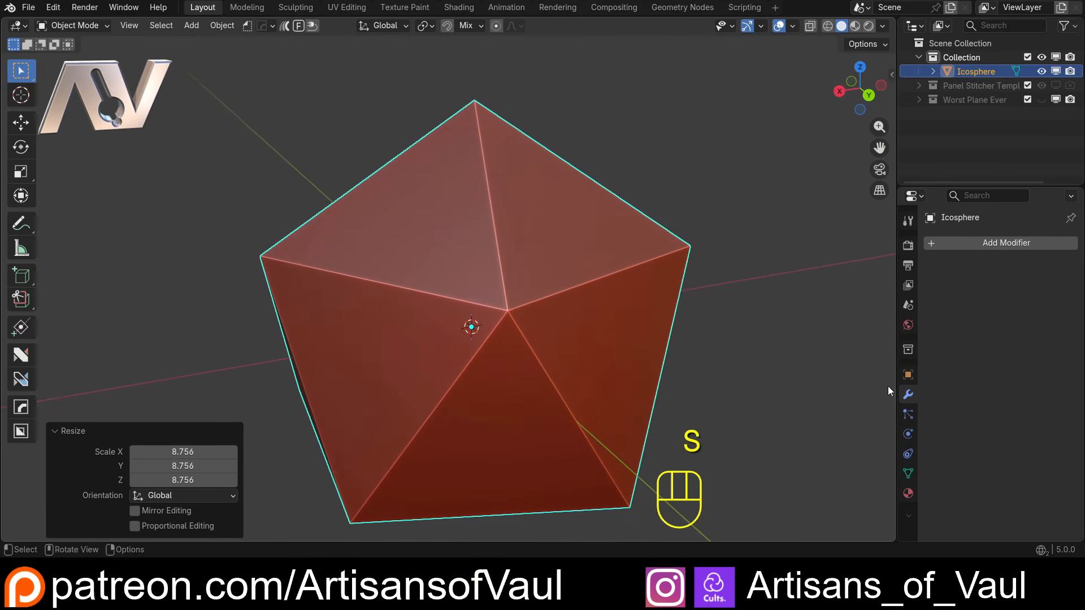
# - Apply the icosphere's scale
pyautogui.hotkey('ctrl', 'a')
pyautogui.click(582, 246)
pyautogui.scroll(-3, 503, 265)
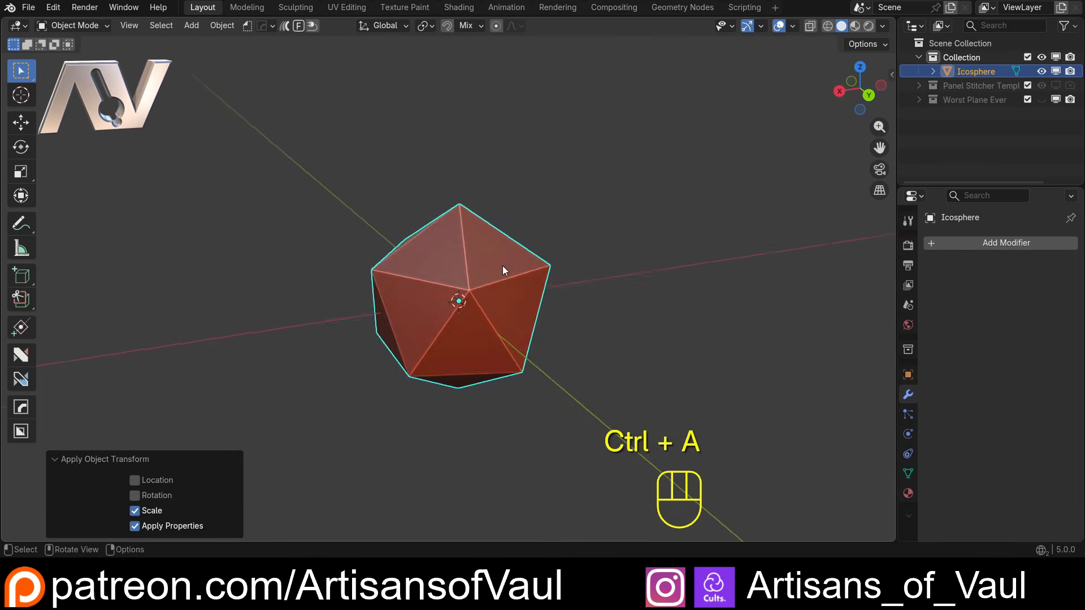
# - Examine the icosphere's faces and edges from several sides
pyautogui.moveTo(503, 266); pyautogui.dragTo(400, 281, button='middle')
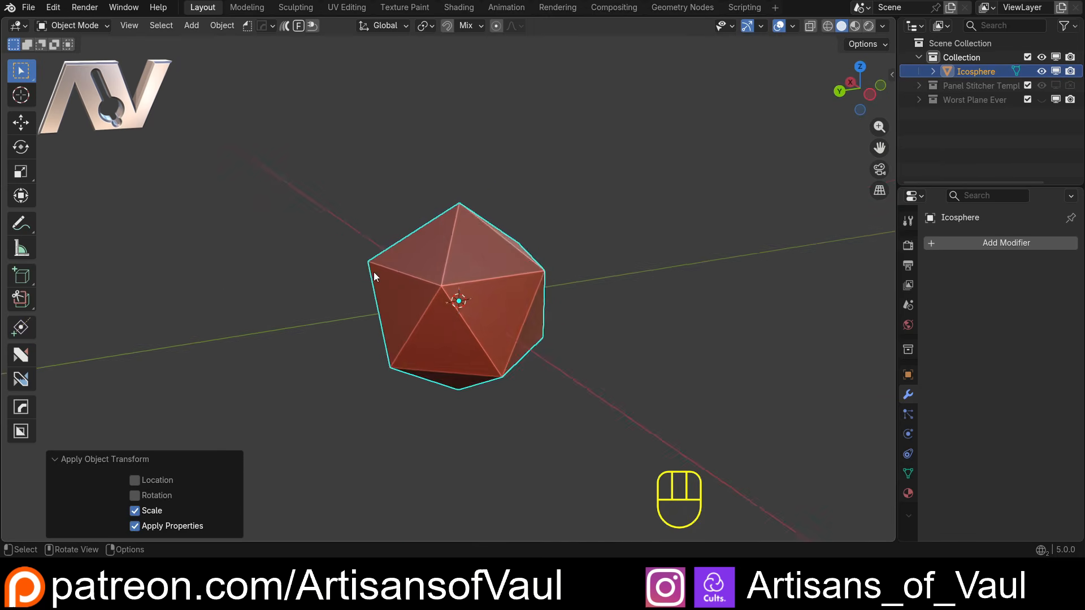
pyautogui.scroll(3, 371, 269)
pyautogui.scroll(-2, 620, 284)
pyautogui.moveTo(621, 284); pyautogui.dragTo(401, 297, button='middle')
pyautogui.scroll(2, 497, 288)
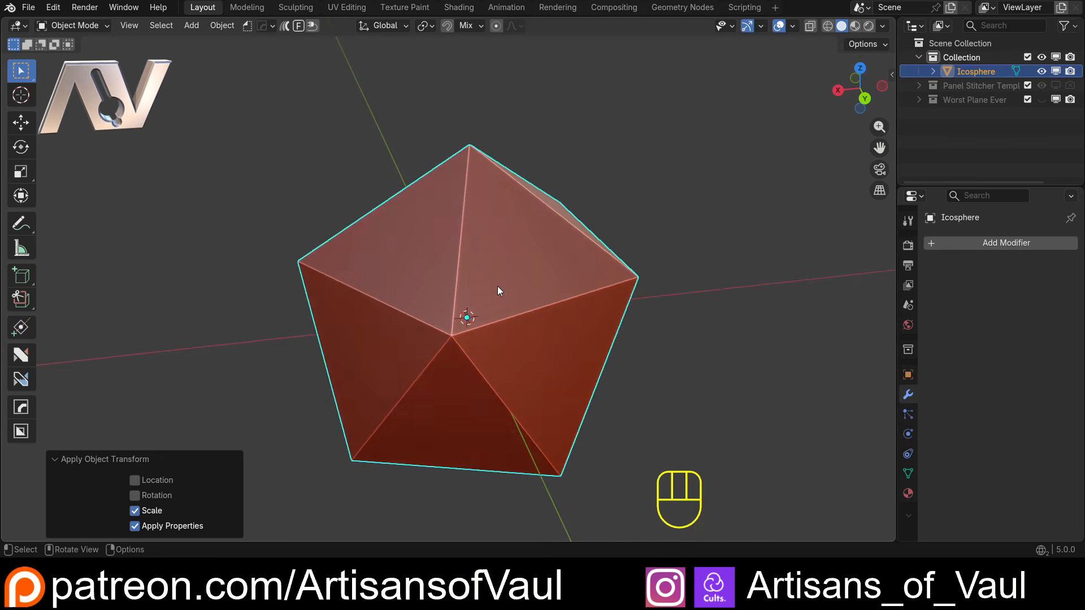
pyautogui.moveTo(497, 288); pyautogui.dragTo(416, 251, button='middle')
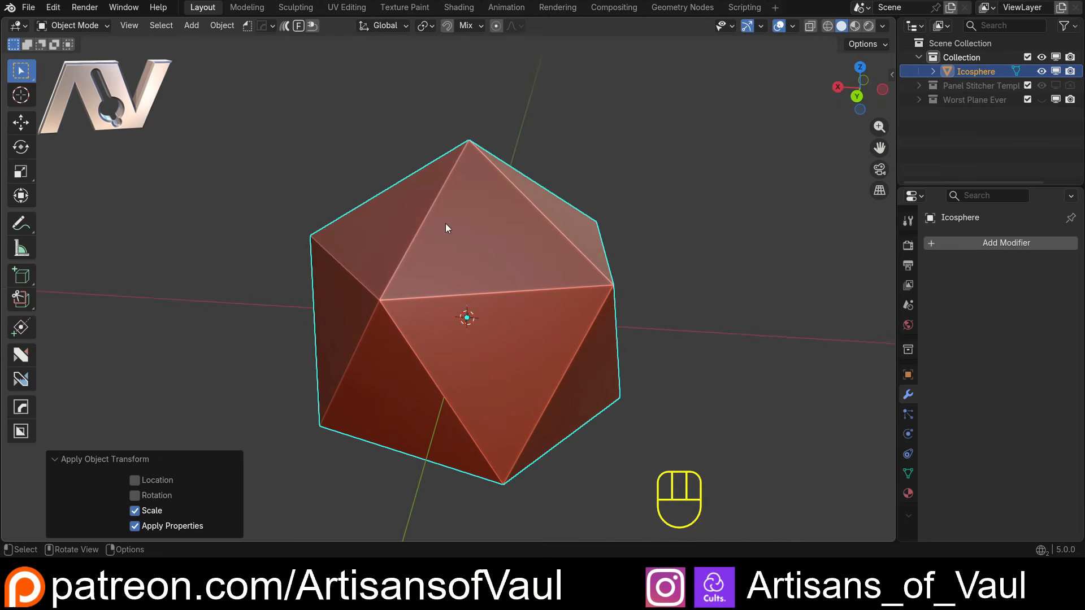
pyautogui.scroll(-2, 506, 317)
pyautogui.moveTo(506, 318); pyautogui.dragTo(333, 289, button='middle')
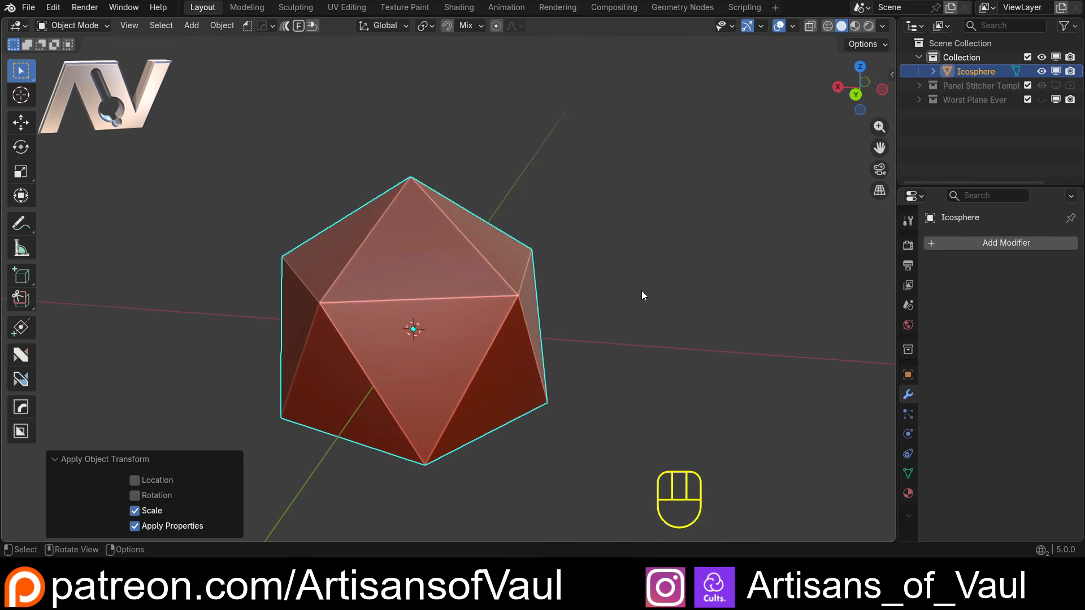
# - Show the Panel Stitcher settings for the icosphere and set the stitching source to Template
pyautogui.press('n')
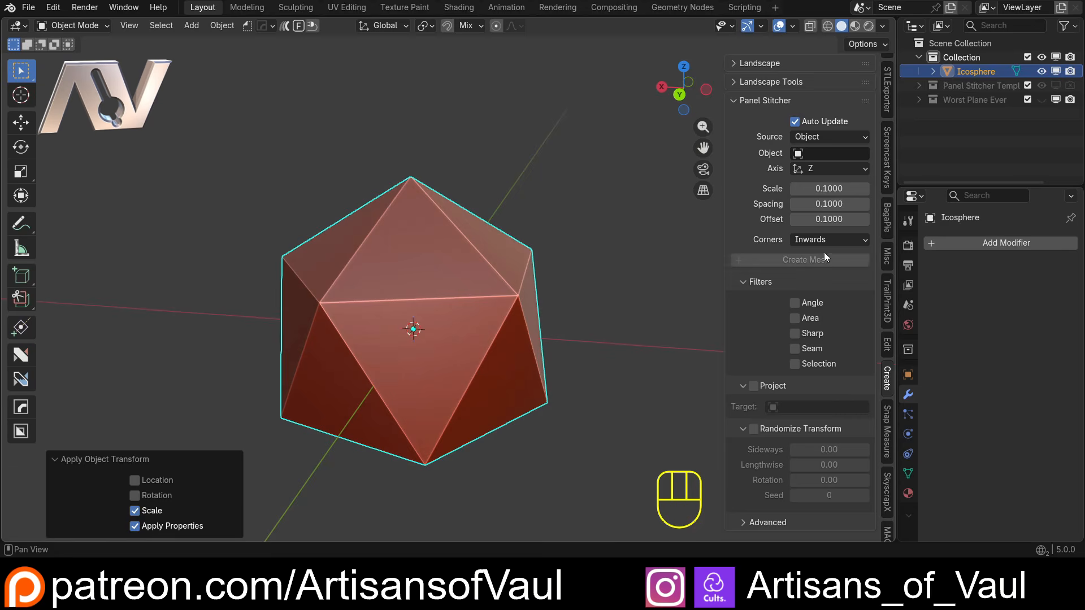
pyautogui.moveTo(622, 232); pyautogui.dragTo(587, 208, button='middle')
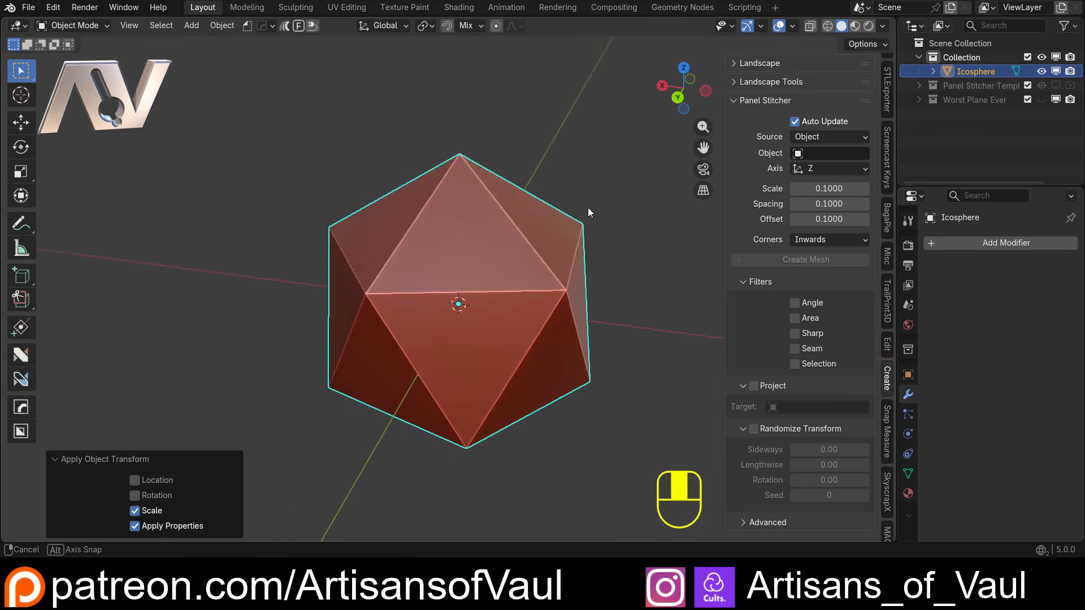
pyautogui.moveTo(506, 400); pyautogui.dragTo(479, 259, button='middle')
pyautogui.scroll(-1, 499, 279)
pyautogui.click(830, 137)
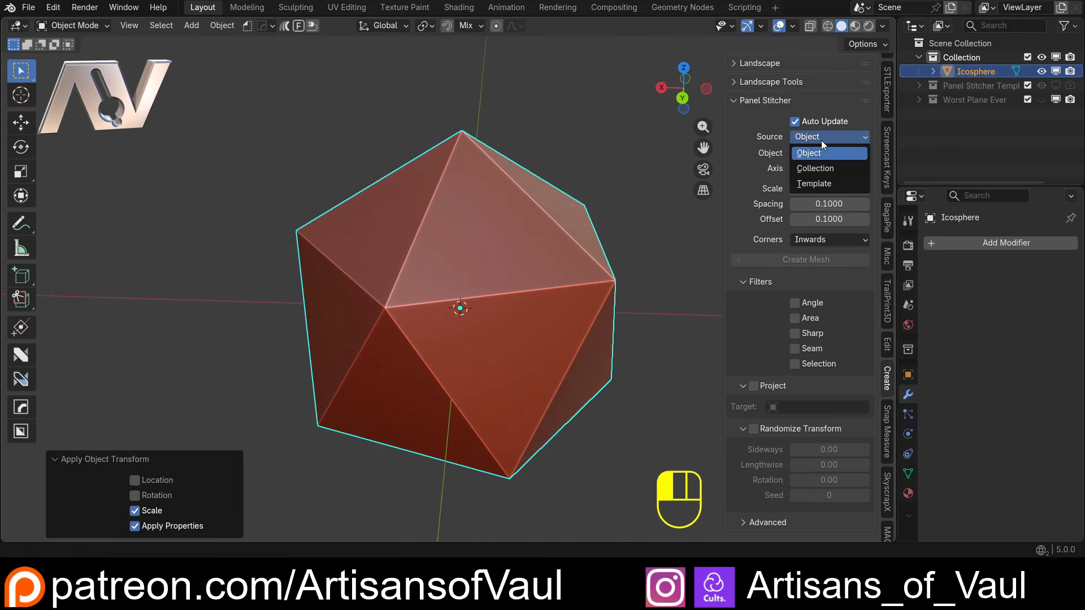
pyautogui.click(812, 182)
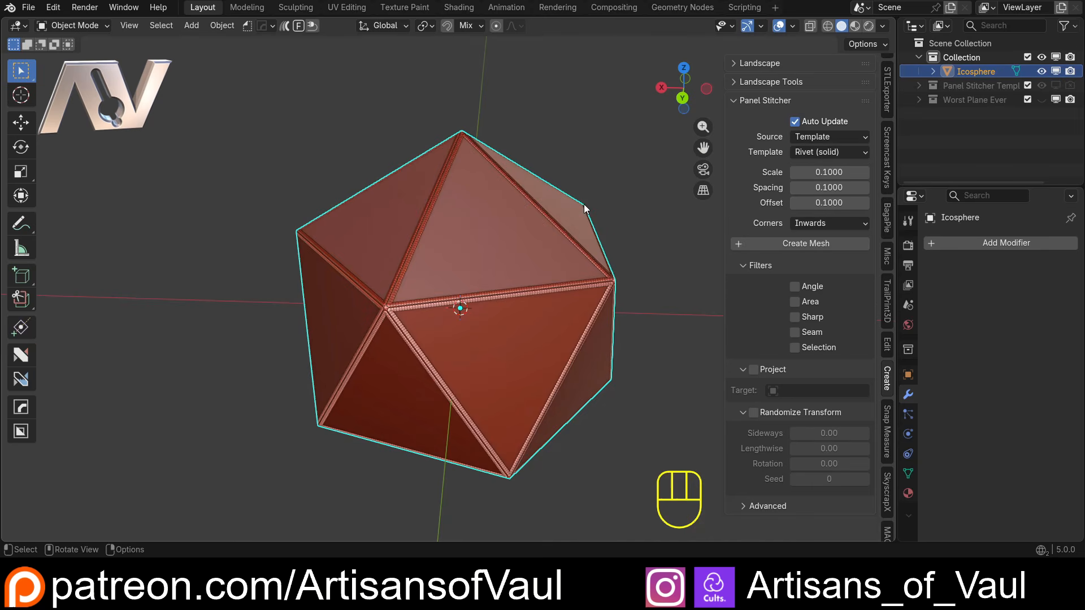
# - Set the scale of the rivets along the icosphere's edges to 0.15 and their spacing to 0.4
pyautogui.scroll(6, 429, 277)
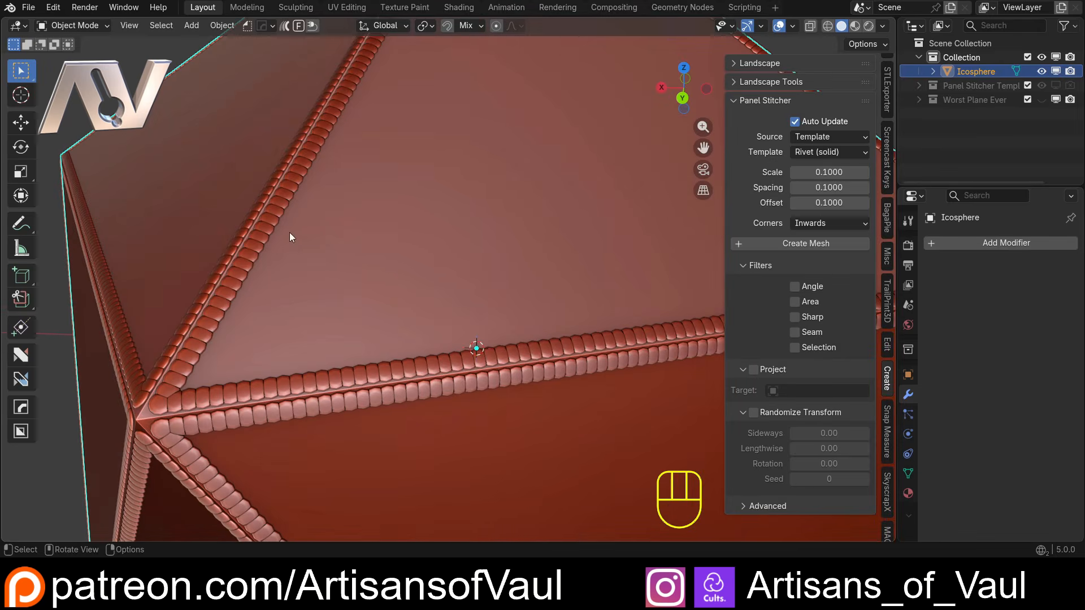
pyautogui.scroll(-3, 349, 374)
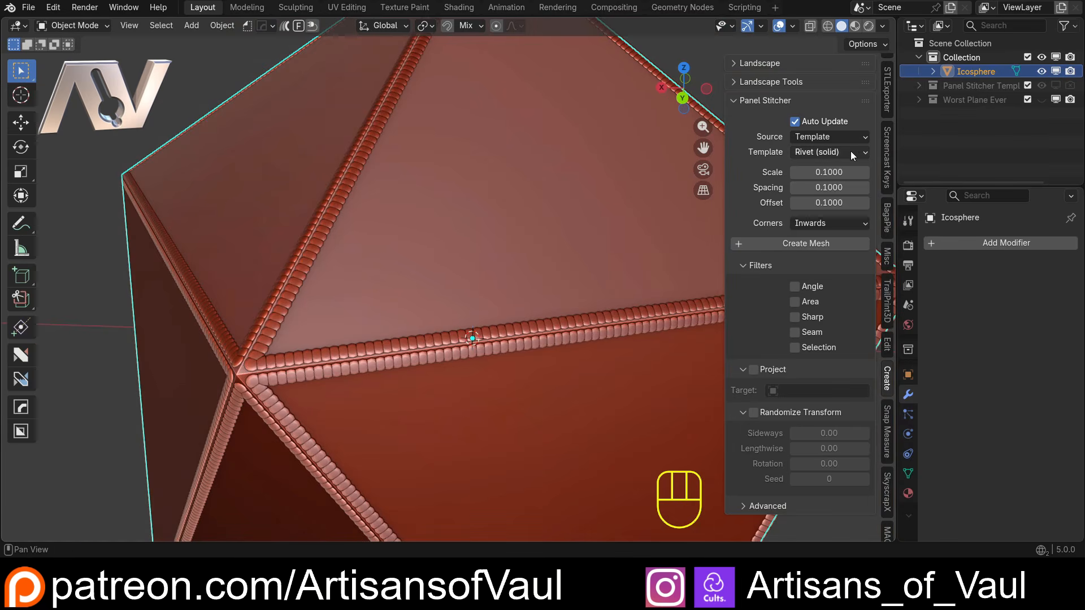
pyautogui.scroll(-4, 574, 252)
pyautogui.moveTo(552, 252)
pyautogui.mouseDown(button='middle')
pyautogui.moveTo(522, 252)
pyautogui.moveTo(534, 248)
pyautogui.mouseUp(button='middle')
pyautogui.scroll(5, 493, 209)
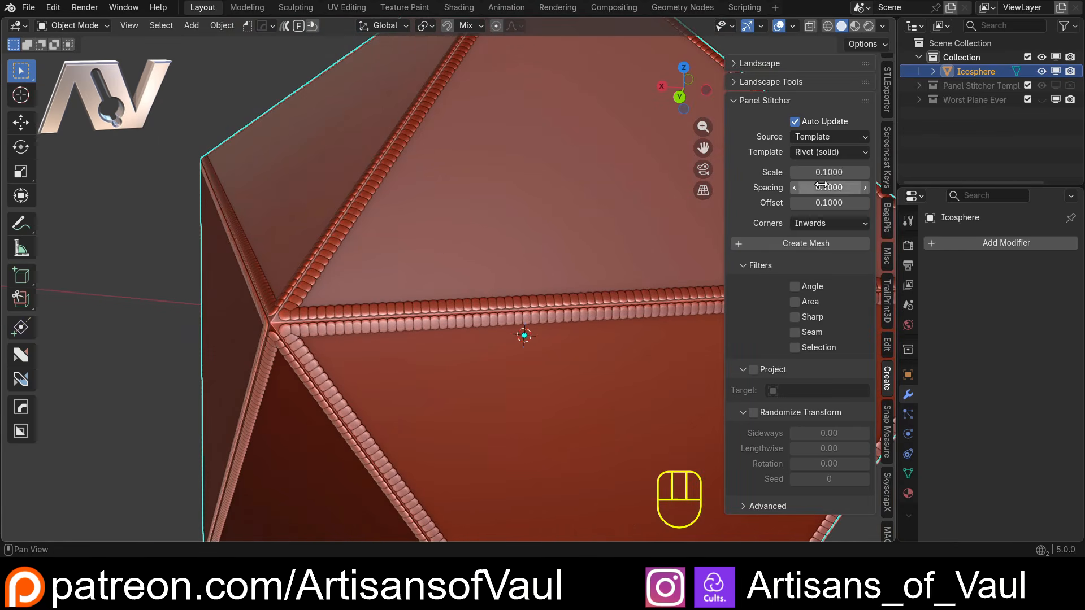
pyautogui.moveTo(829, 176)
pyautogui.mouseDown()
pyautogui.moveTo(870, 176)
pyautogui.moveTo(835, 176)
pyautogui.mouseUp()
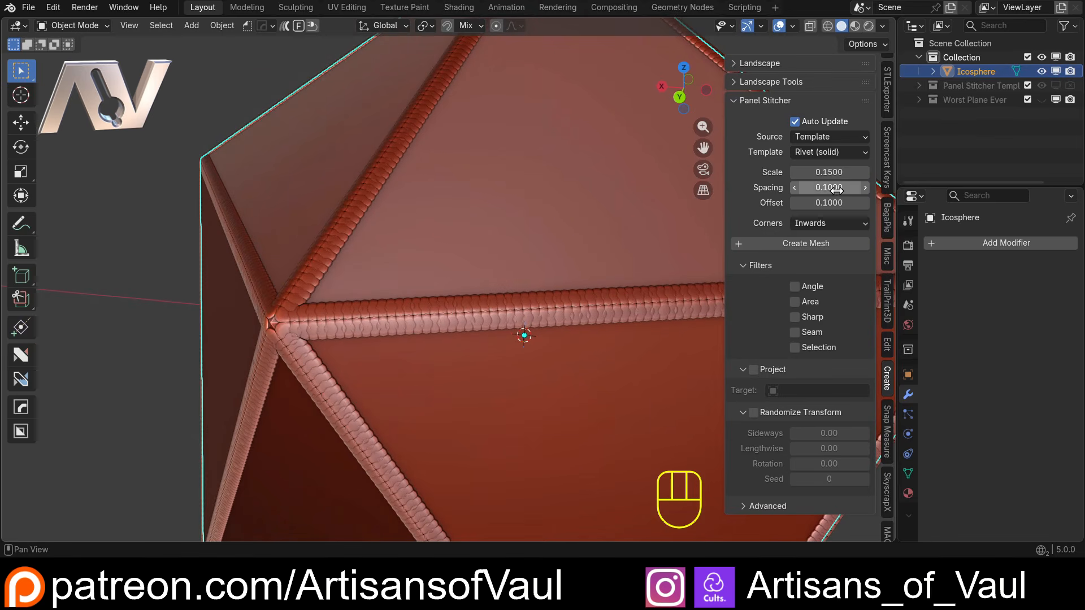
pyautogui.click(827, 188)
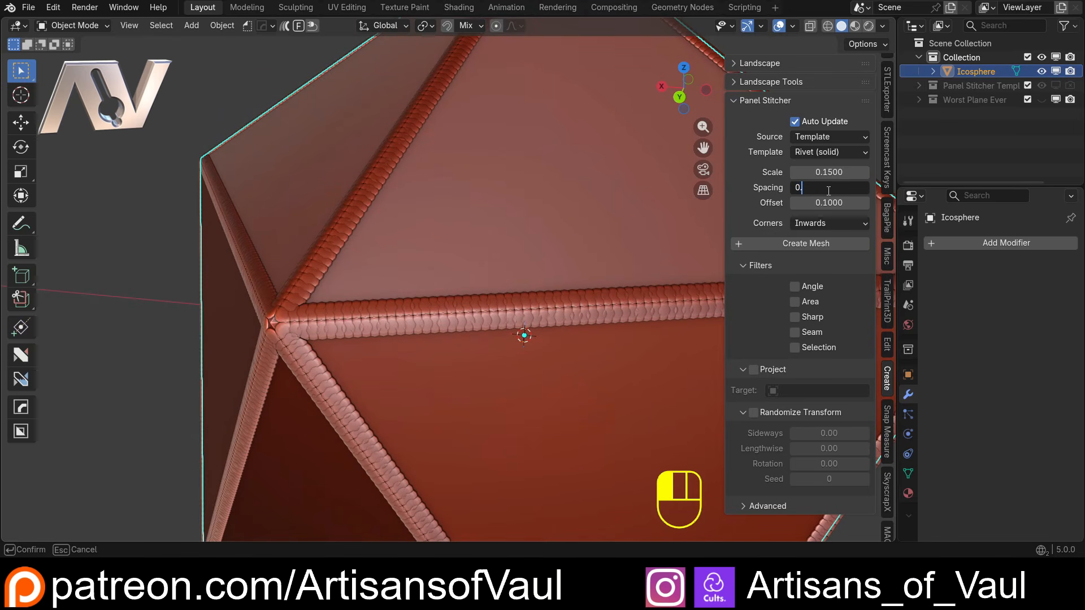
pyautogui.write('0.4')
pyautogui.press('Return')
# - Increase the rivets' offset from the face edges to 0.25 and refine it to 0.29
pyautogui.moveTo(548, 216); pyautogui.dragTo(511, 220, button='middle')
pyautogui.scroll(-1, 537, 233)
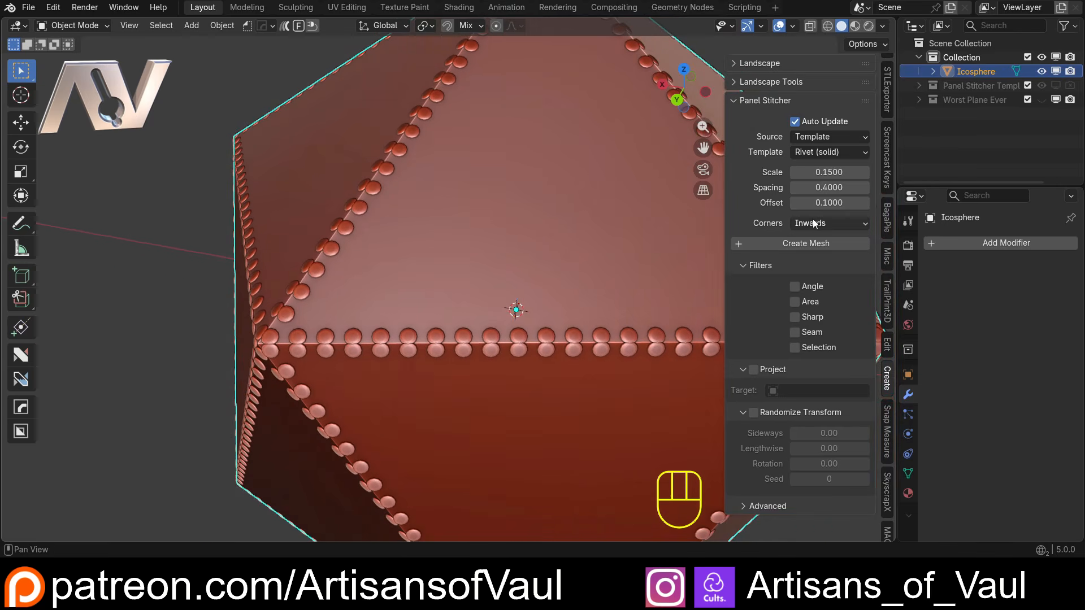
pyautogui.moveTo(811, 199); pyautogui.dragTo(857, 199)
pyautogui.scroll(-4, 472, 200)
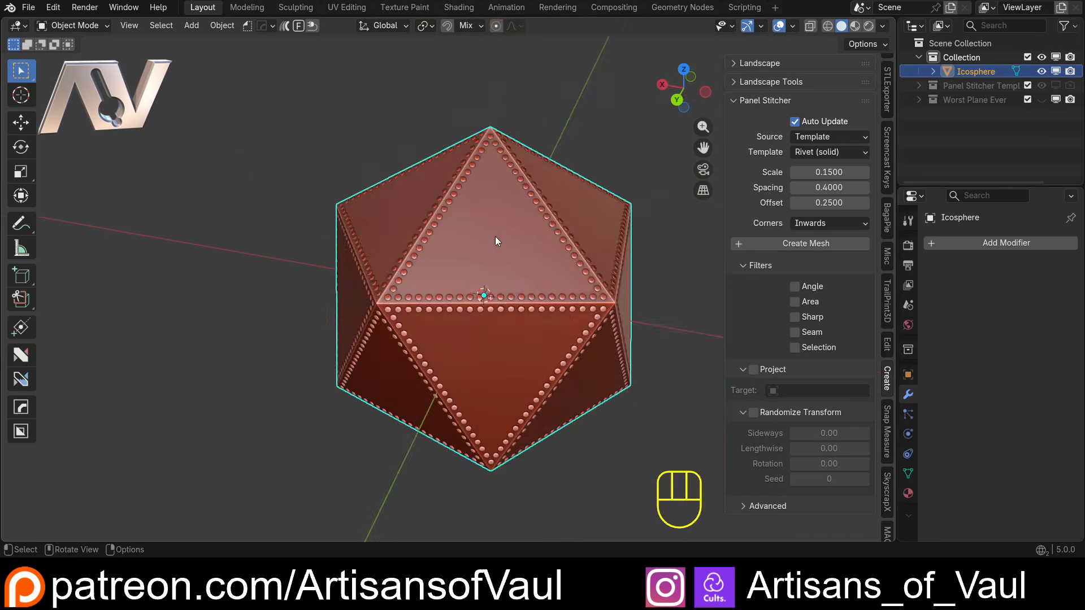
pyautogui.moveTo(495, 236); pyautogui.dragTo(476, 192, button='middle')
pyautogui.scroll(2, 579, 209)
pyautogui.scroll(1, 503, 215)
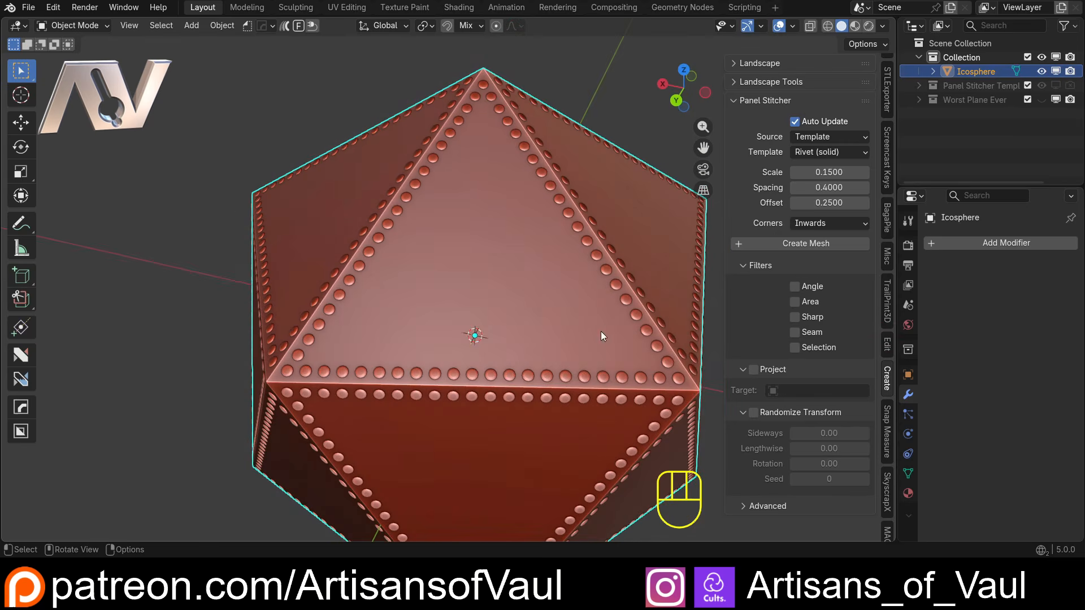
pyautogui.moveTo(829, 202)
pyautogui.mouseDown()
pyautogui.moveTo(850, 203)
pyautogui.moveTo(839, 202)
pyautogui.mouseUp()
pyautogui.moveTo(525, 249); pyautogui.dragTo(483, 283, button='middle')
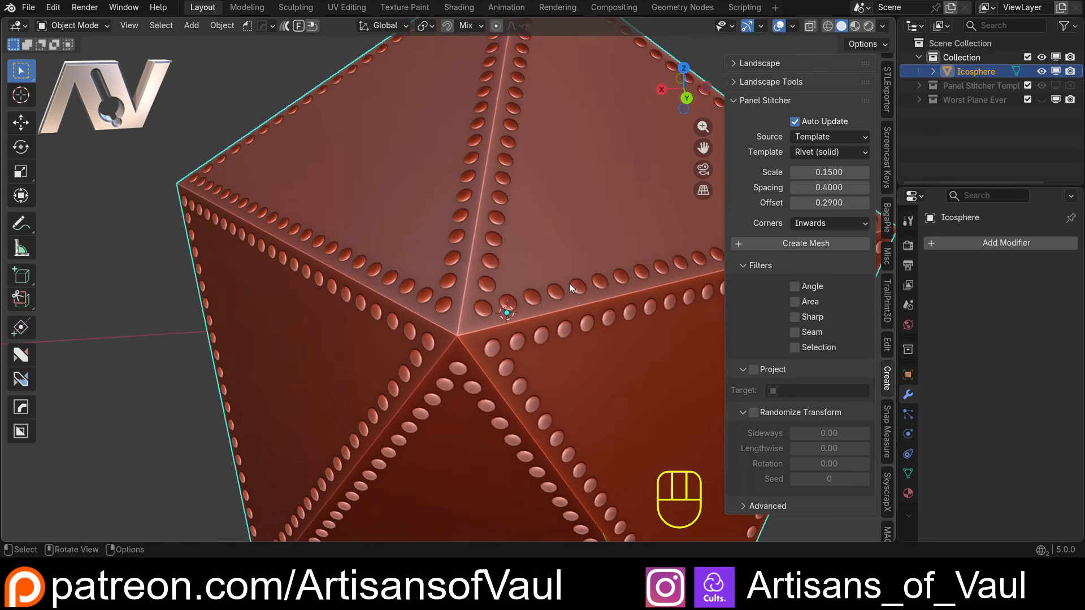
# - Set the rivets' corner handling to None and increase their spacing to 0.64
pyautogui.click(821, 224)
pyautogui.click(822, 239)
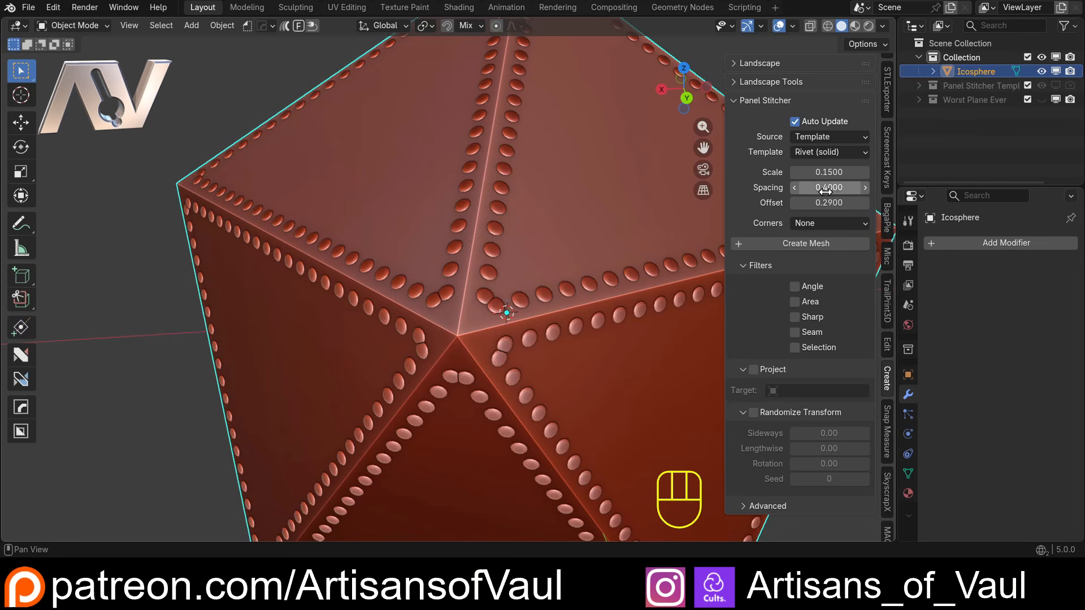
pyautogui.moveTo(819, 187); pyautogui.dragTo(904, 187)
pyautogui.moveTo(460, 209); pyautogui.dragTo(534, 277, button='middle')
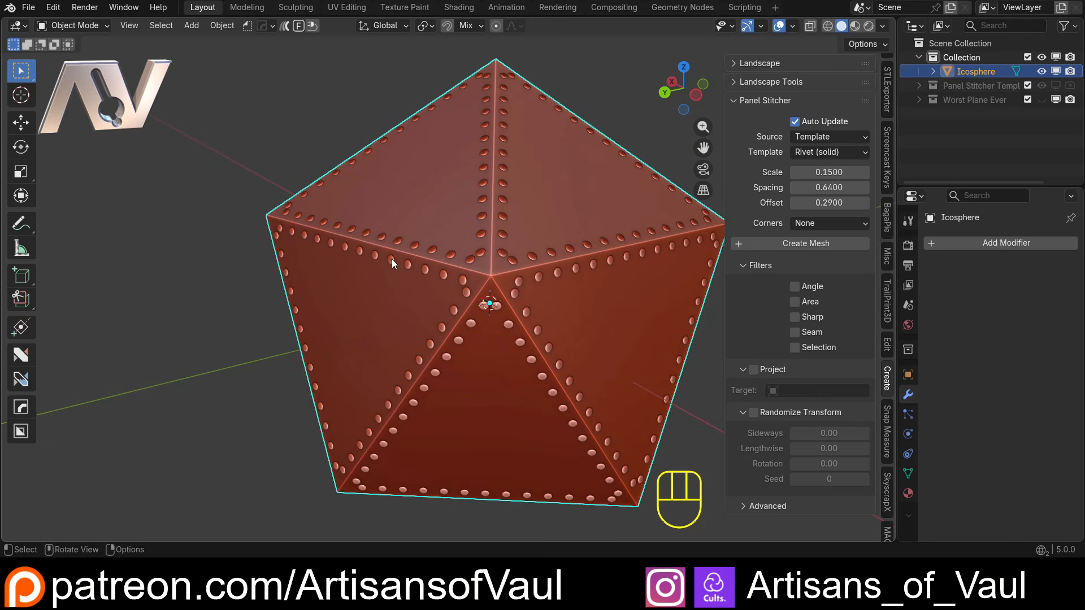
pyautogui.moveTo(392, 260); pyautogui.dragTo(457, 288, button='middle')
pyautogui.scroll(2, 472, 296)
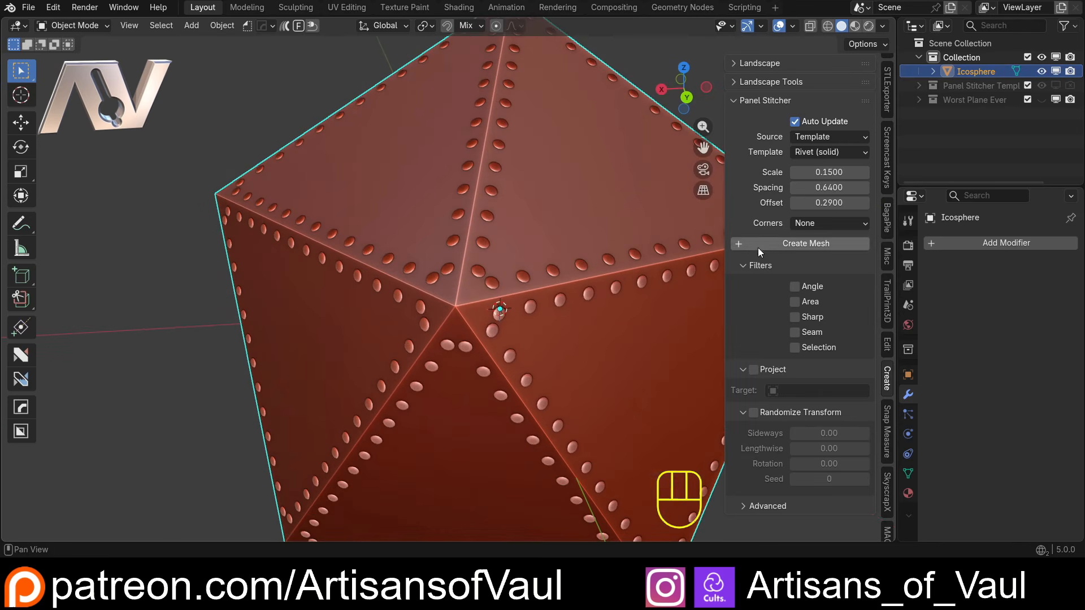
# - Restore the rivets' corner handling to Inwards
pyautogui.click(803, 222)
pyautogui.click(803, 253)
pyautogui.scroll(-4, 530, 251)
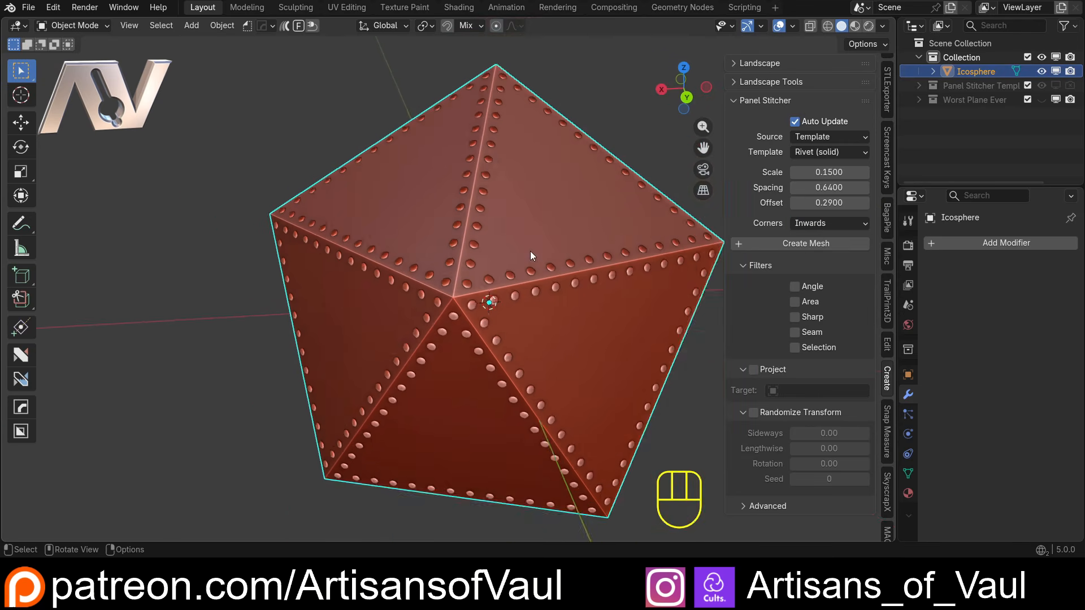
pyautogui.moveTo(530, 251); pyautogui.dragTo(477, 262, button='middle')
pyautogui.scroll(2, 441, 202)
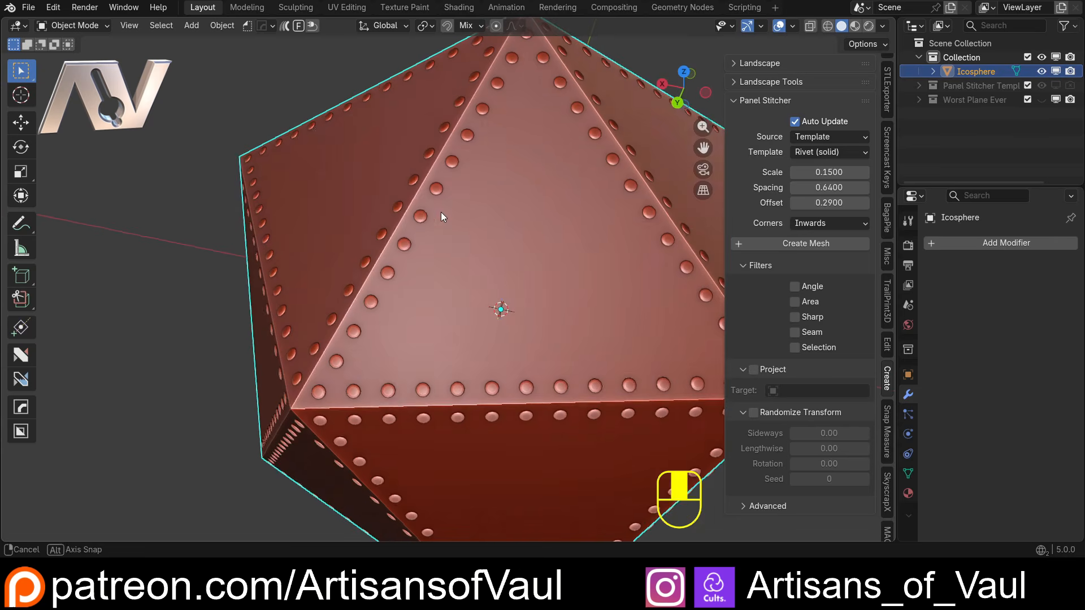
# - Try the Rivet (hollow) template on the icosphere's edges, followed by the Screw (hex) template
pyautogui.click(819, 153)
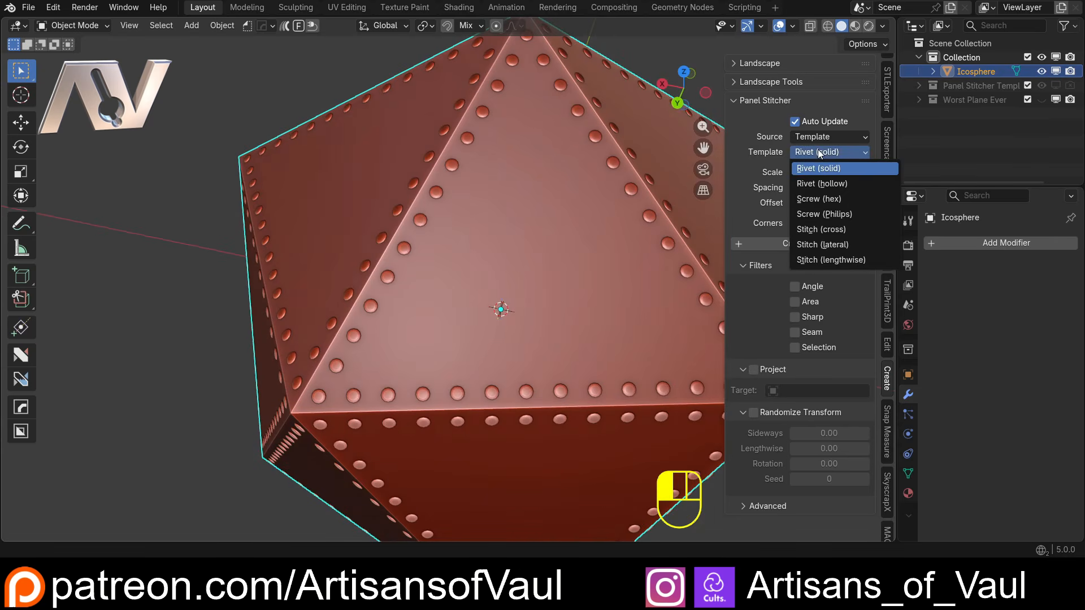
pyautogui.click(821, 184)
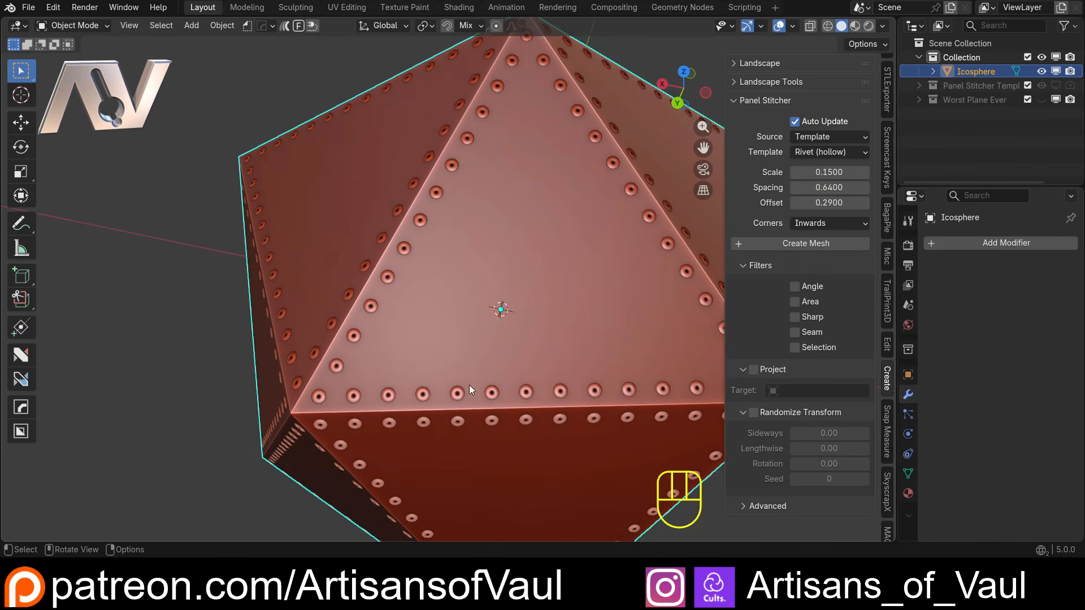
pyautogui.scroll(1, 374, 309)
pyautogui.moveTo(374, 309); pyautogui.dragTo(462, 229, button='middle')
pyautogui.click(831, 154)
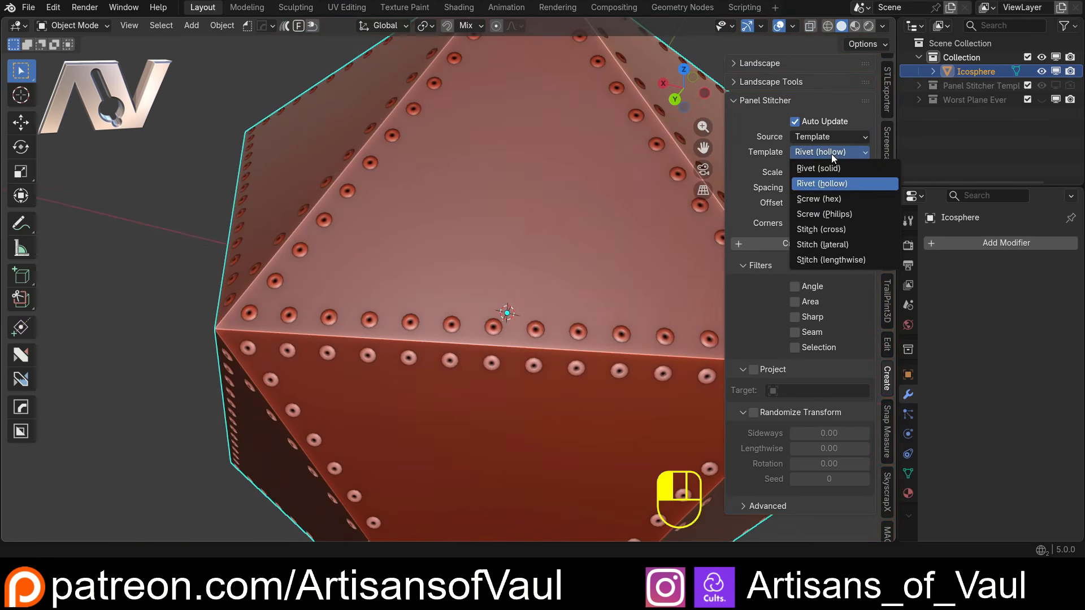
pyautogui.click(809, 200)
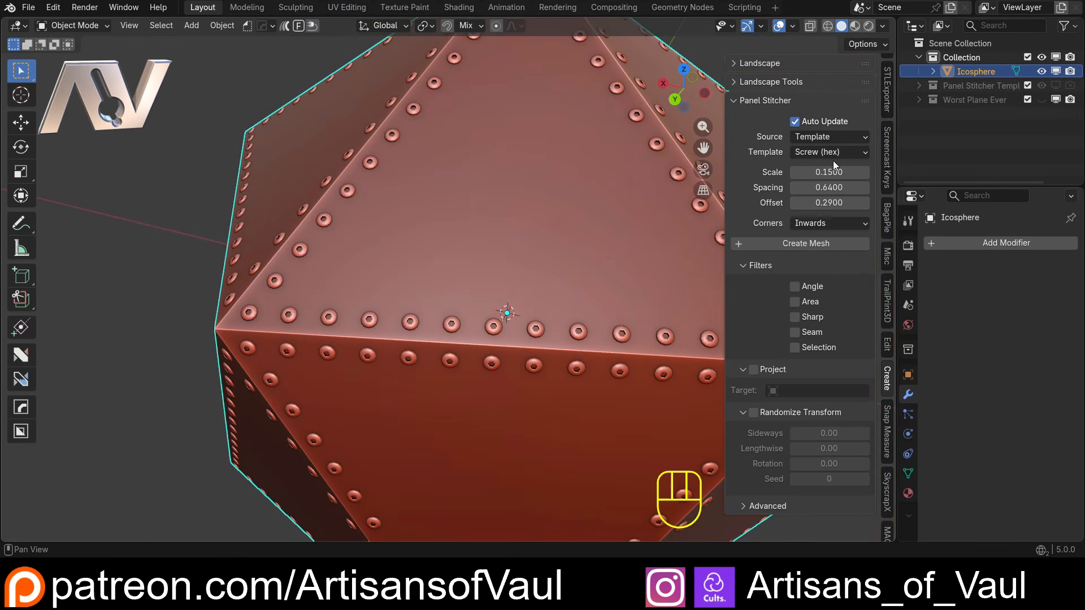
# - Try the Stitch (lateral) template on the icosphere's edges, followed by Stitch (lengthwise)
pyautogui.click(834, 154)
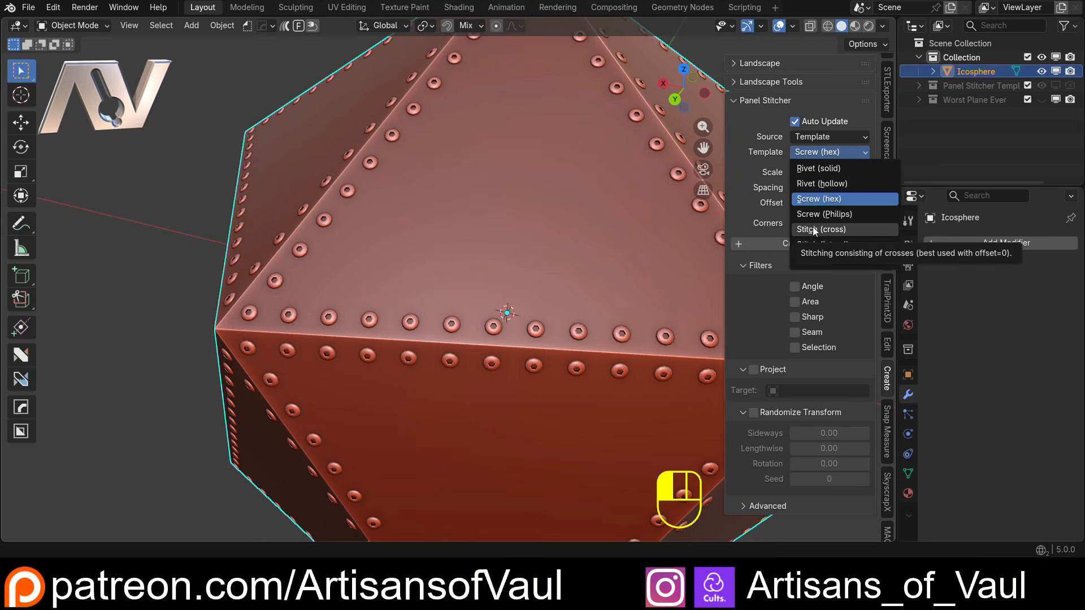
pyautogui.click(814, 244)
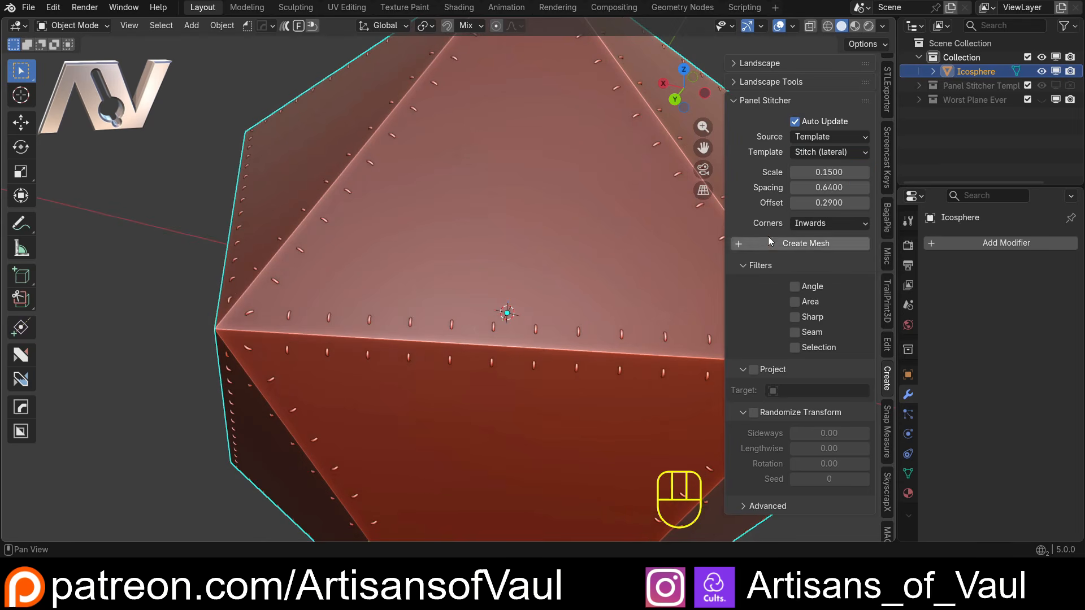
pyautogui.click(821, 150)
pyautogui.click(816, 259)
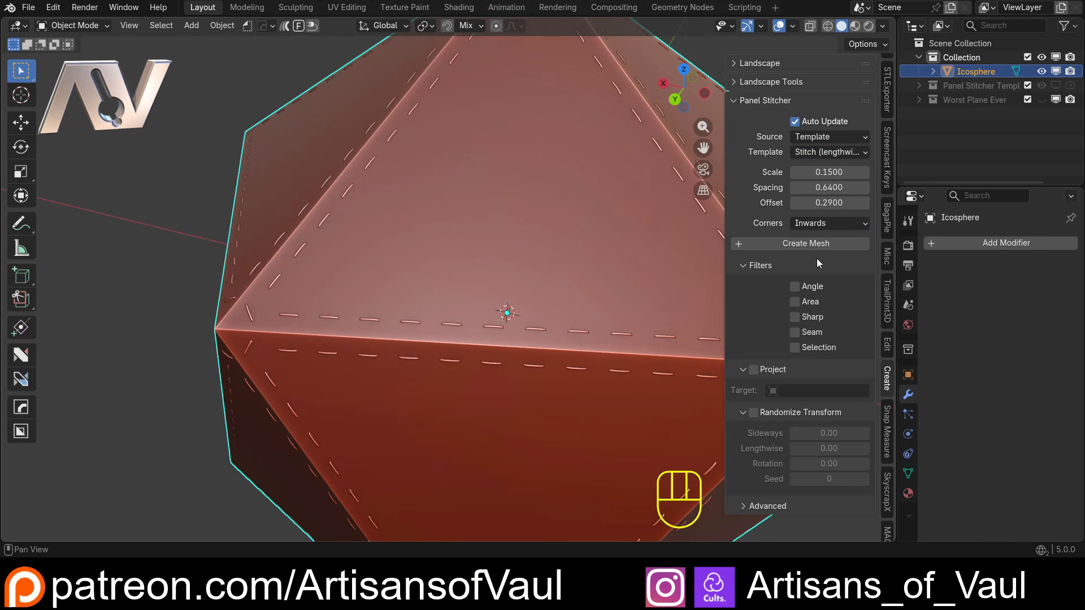
pyautogui.moveTo(396, 299); pyautogui.dragTo(339, 305, button='middle')
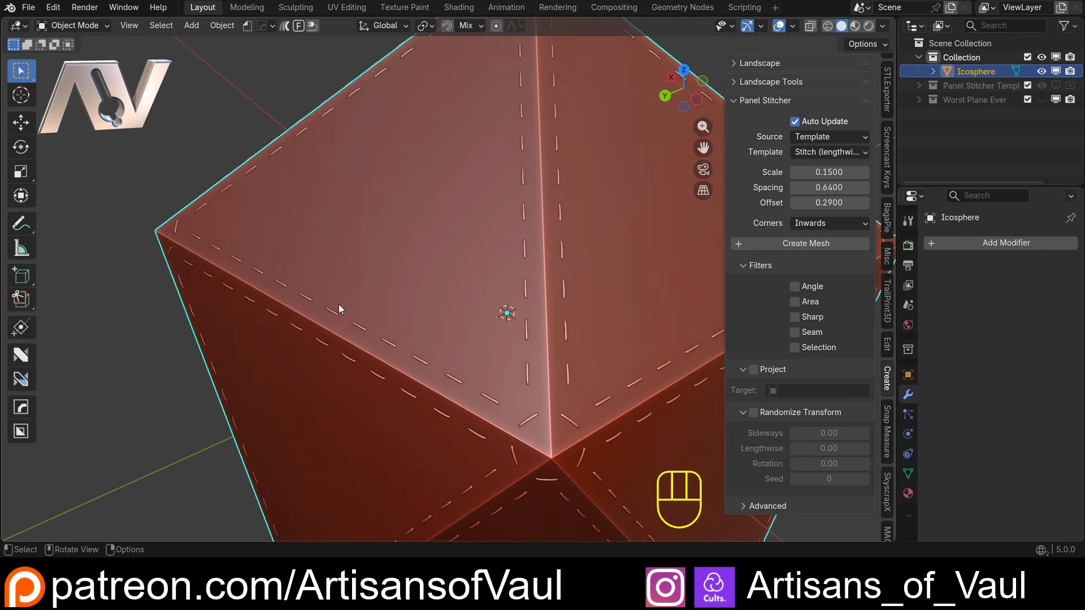
# - Change the stitching template to Stitch (cross) and inspect the cross stitches up close
pyautogui.click(828, 154)
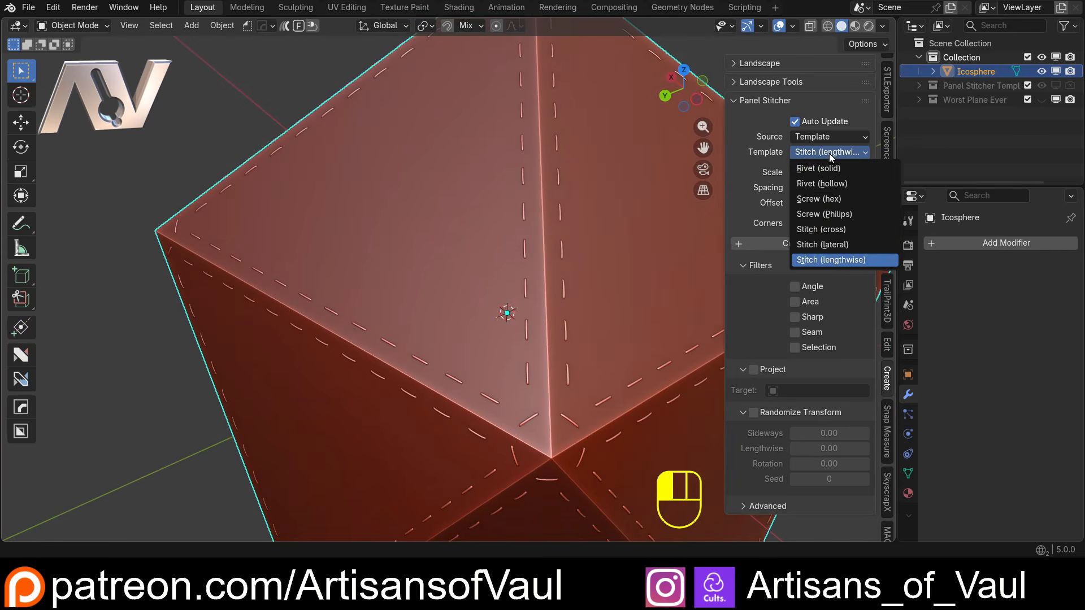
pyautogui.click(815, 229)
pyautogui.scroll(6, 513, 300)
pyautogui.keyDown('shift'); pyautogui.moveTo(449, 336); pyautogui.dragTo(414, 387, button='middle'); pyautogui.keyUp('shift')
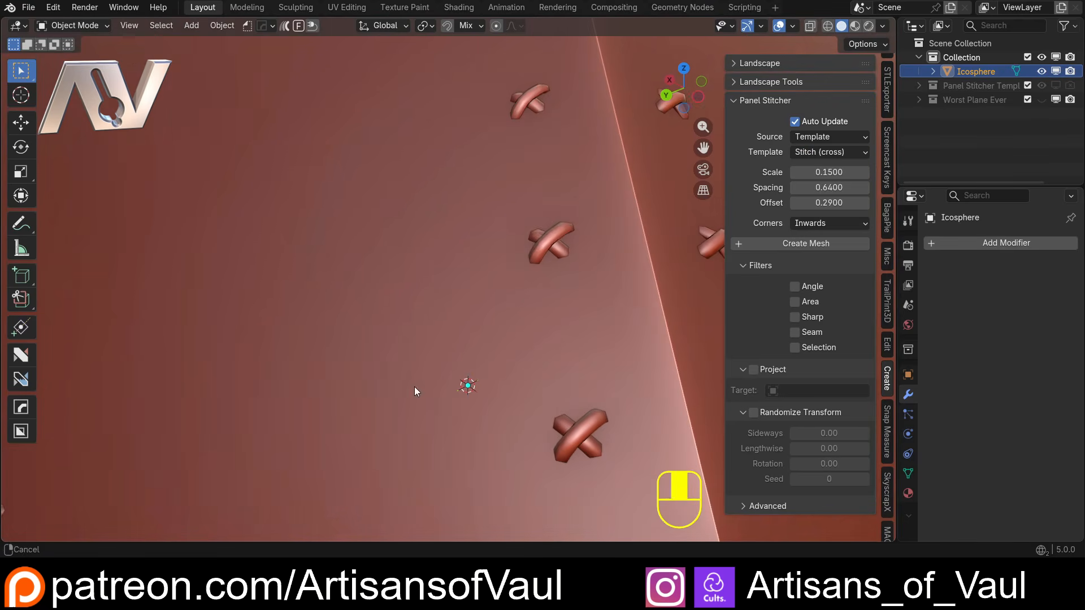
# - Examine the mesh topology of the generated cross stitches in Edit Mode and wireframe view, and return to Object Mode
pyautogui.click(553, 239)
pyautogui.keyDown('shift'); pyautogui.moveTo(552, 239); pyautogui.dragTo(487, 293, button='middle'); pyautogui.keyUp('shift')
pyautogui.scroll(4, 487, 293)
pyautogui.moveTo(555, 333); pyautogui.dragTo(539, 328, button='middle')
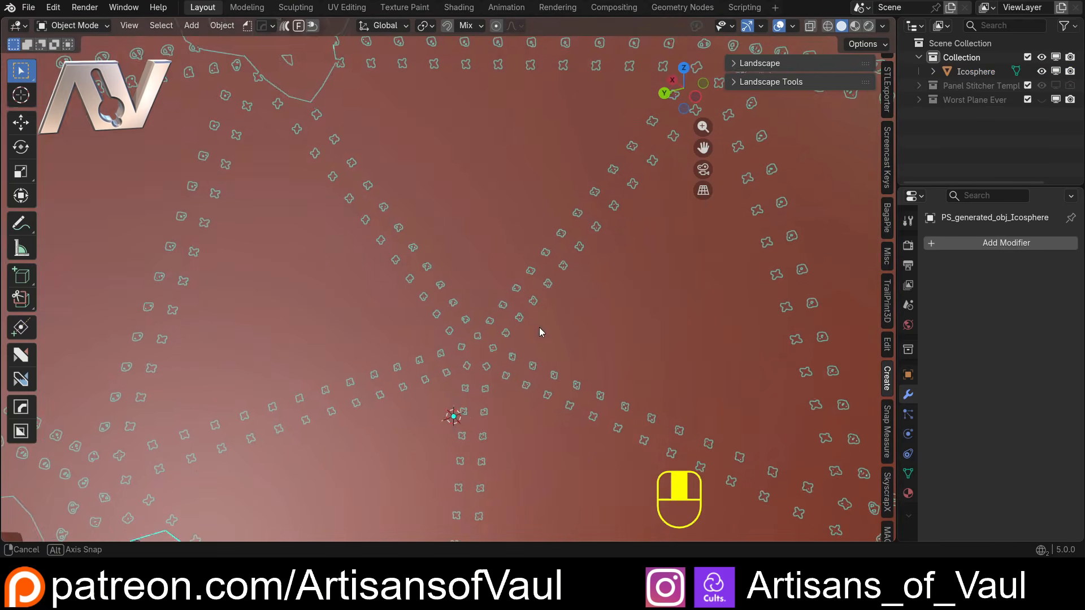
pyautogui.keyDown('shift'); pyautogui.moveTo(330, 278); pyautogui.dragTo(593, 511, button='middle'); pyautogui.keyUp('shift')
pyautogui.press('Tab')
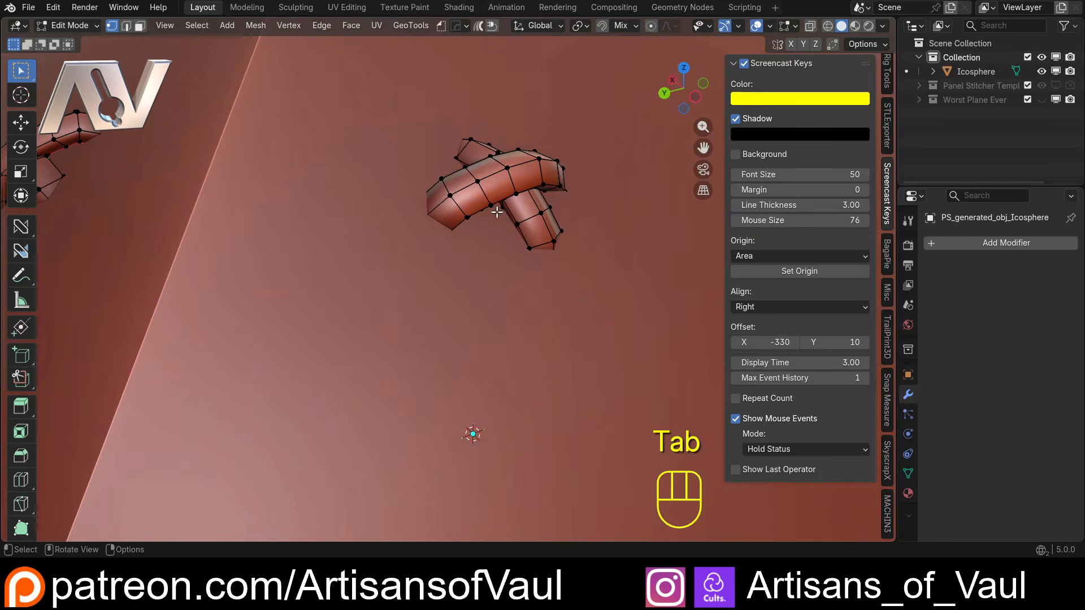
pyautogui.hotkey('shift', 'z')
pyautogui.moveTo(497, 212)
pyautogui.mouseDown(button='middle')
pyautogui.moveTo(539, 261)
pyautogui.moveTo(625, 254)
pyautogui.moveTo(449, 183)
pyautogui.moveTo(475, 216)
pyautogui.moveTo(511, 206)
pyautogui.moveTo(439, 217)
pyautogui.moveTo(276, 193)
pyautogui.mouseUp(button='middle')
pyautogui.hotkey('shift', 'z')
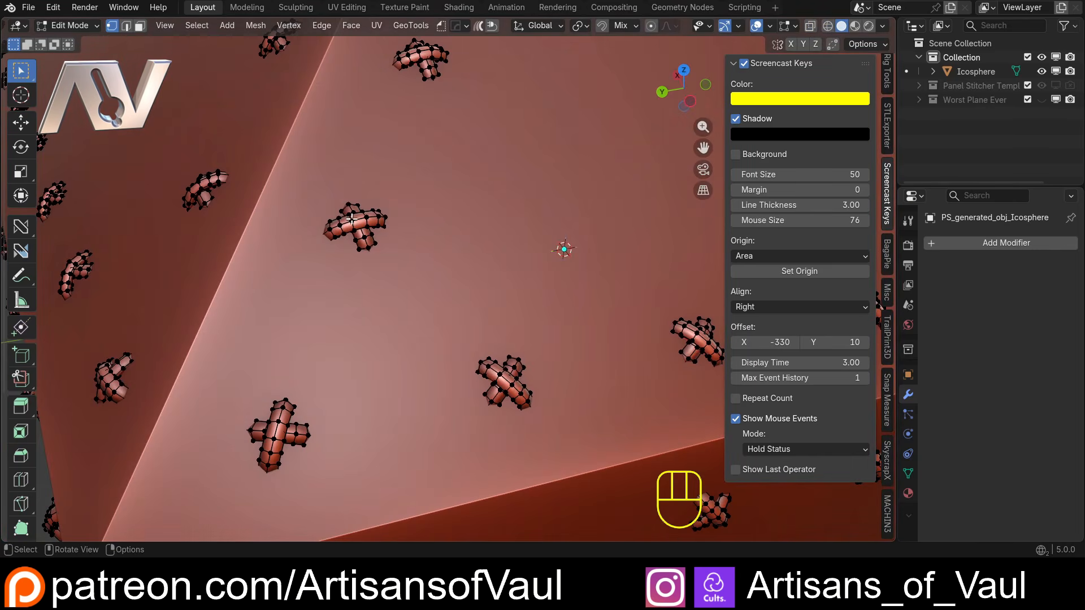
pyautogui.press('Tab')
pyautogui.scroll(-3, 353, 218)
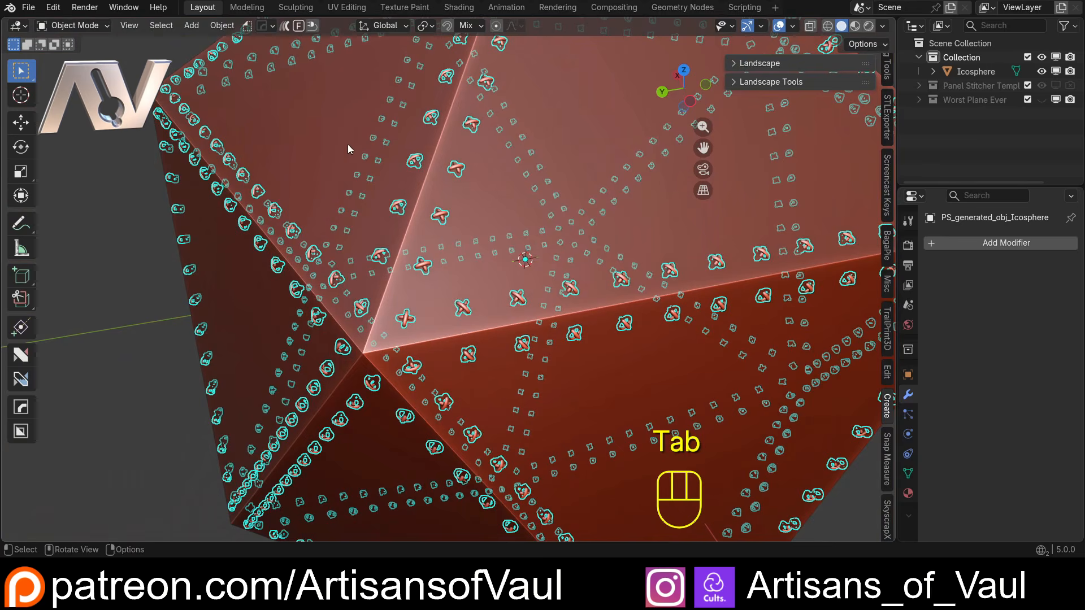
# - Reveal the icosphere's child objects in the outliner and select the generated stitch object parented to it
pyautogui.keyDown('shift'); pyautogui.moveTo(347, 149); pyautogui.dragTo(354, 229, button='middle'); pyautogui.keyUp('shift')
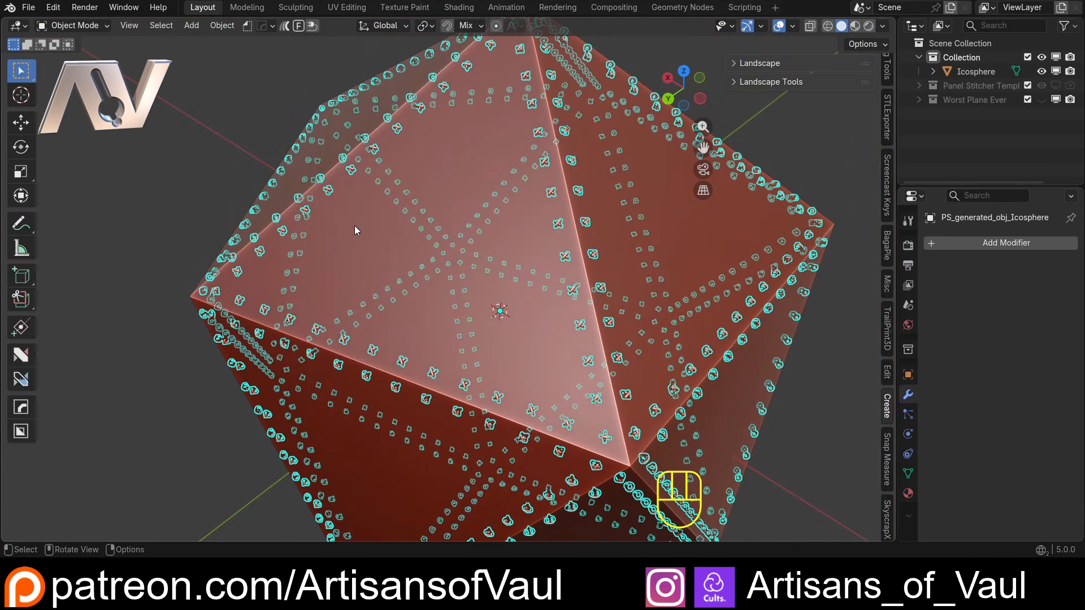
pyautogui.scroll(-1, 461, 236)
pyautogui.moveTo(461, 235); pyautogui.dragTo(503, 215, button='middle')
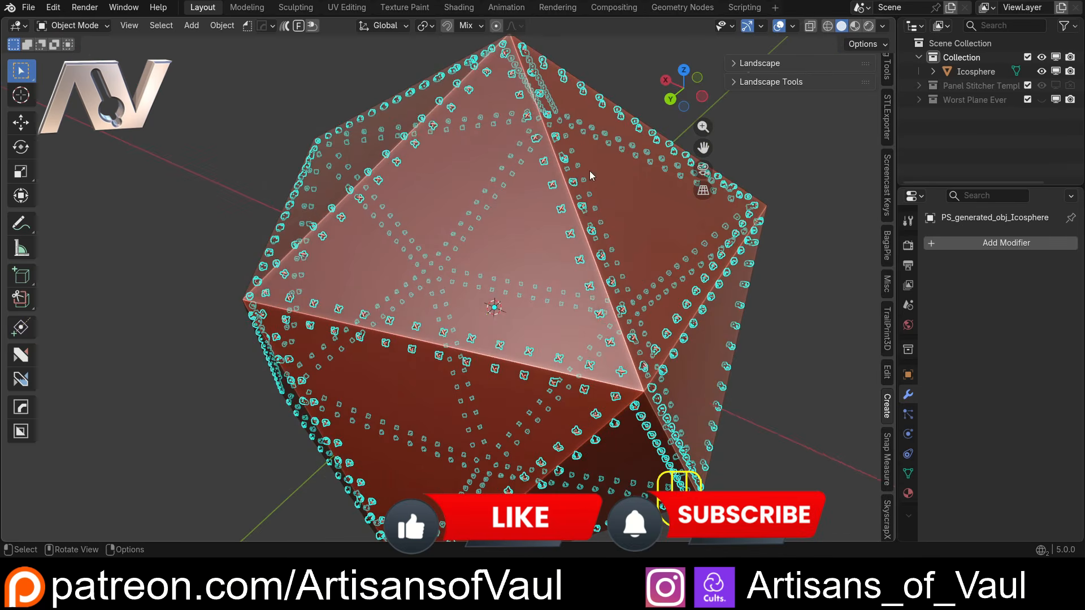
pyautogui.click(932, 72)
pyautogui.click(1001, 101)
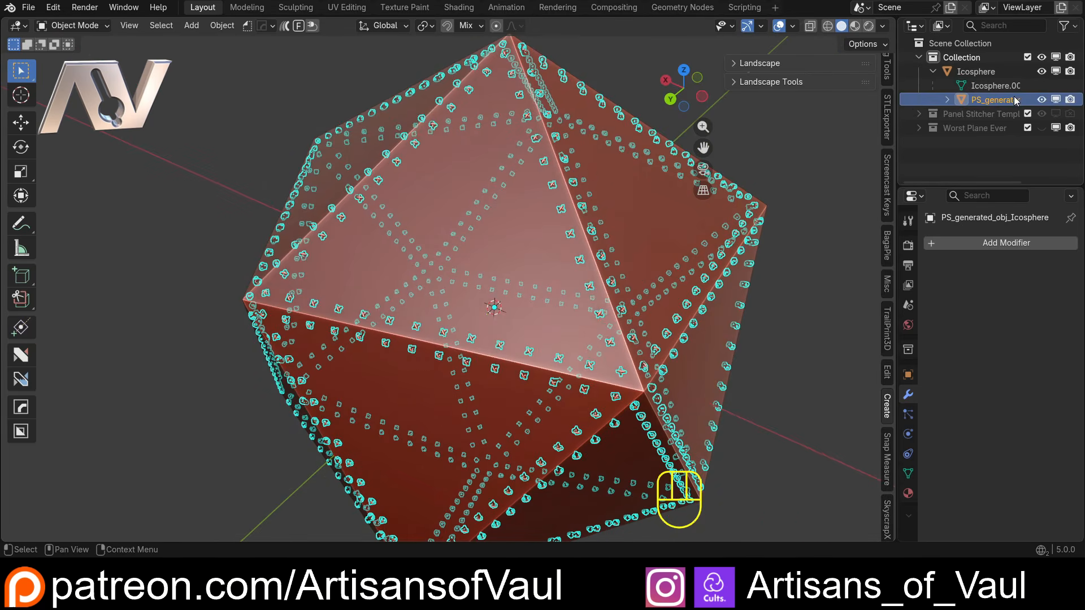
pyautogui.moveTo(897, 94)
pyautogui.mouseDown()
pyautogui.moveTo(830, 94)
pyautogui.moveTo(905, 93)
pyautogui.mouseUp()
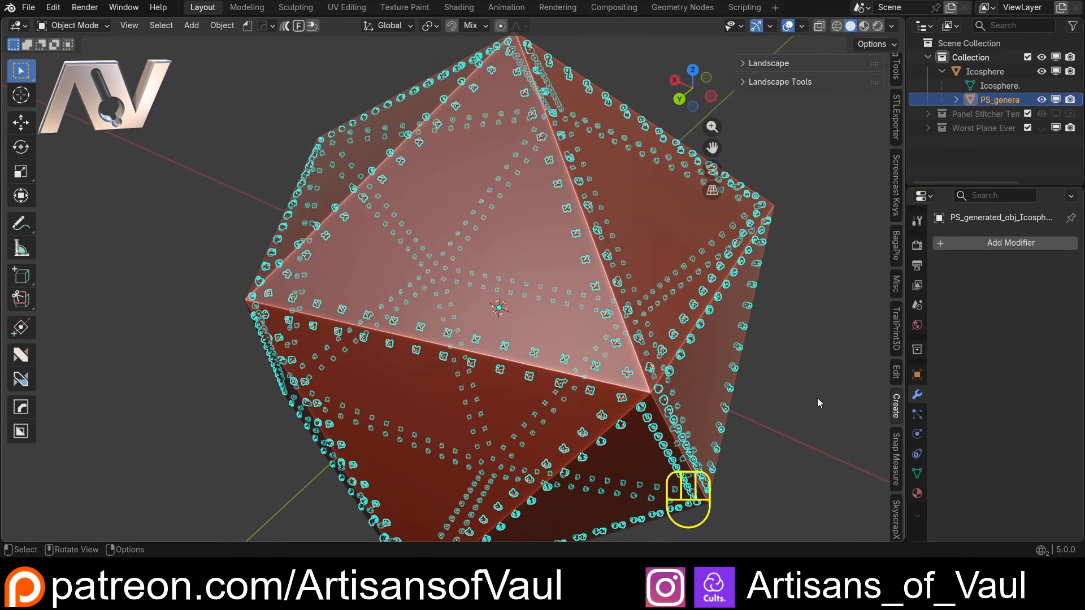
# - Select the icosphere and set the cross stitches' scale to 0.27
pyautogui.click(448, 245)
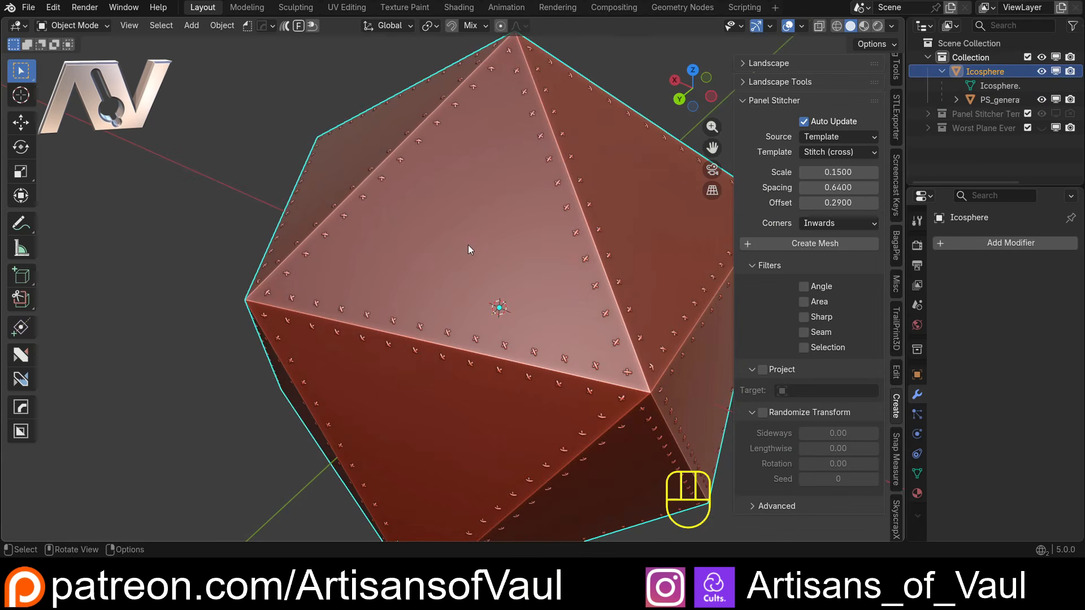
pyautogui.scroll(1, 475, 221)
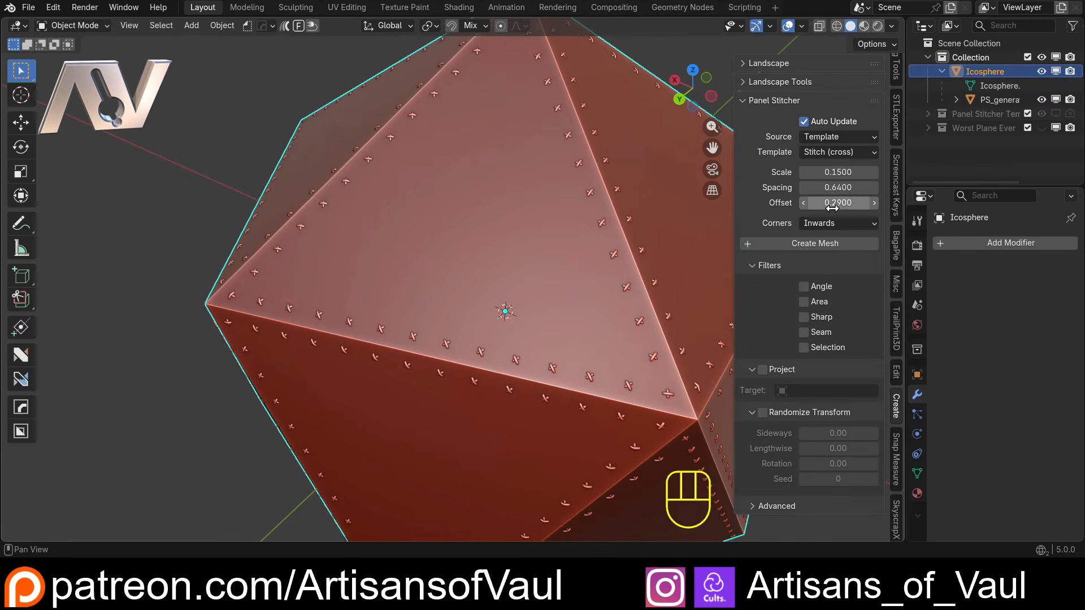
pyautogui.moveTo(828, 173); pyautogui.dragTo(859, 173)
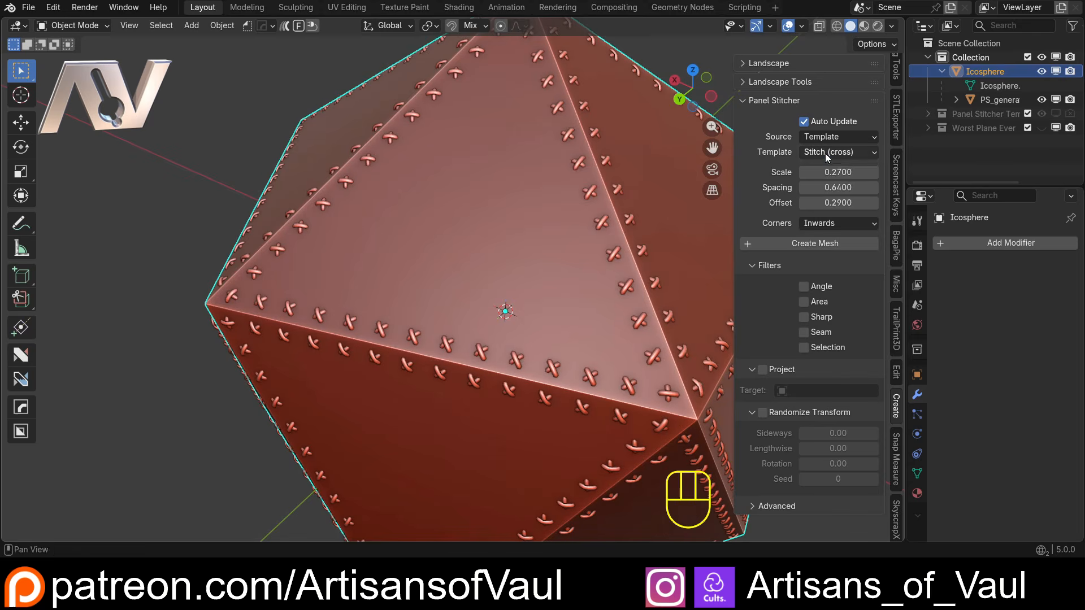
# - Change the stitching template to Rivet (solid) with a spacing of 0.61 and an offset of 0.35
pyautogui.click(825, 154)
pyautogui.click(824, 168)
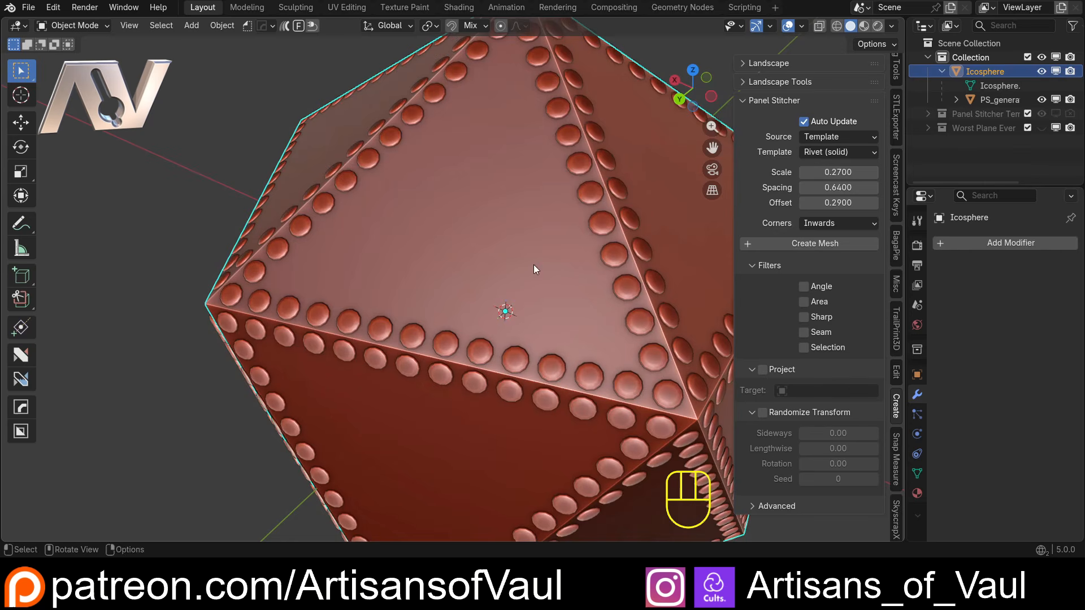
pyautogui.moveTo(847, 187)
pyautogui.mouseDown()
pyautogui.moveTo(816, 187)
pyautogui.moveTo(839, 186)
pyautogui.moveTo(826, 202)
pyautogui.moveTo(842, 203)
pyautogui.mouseUp()
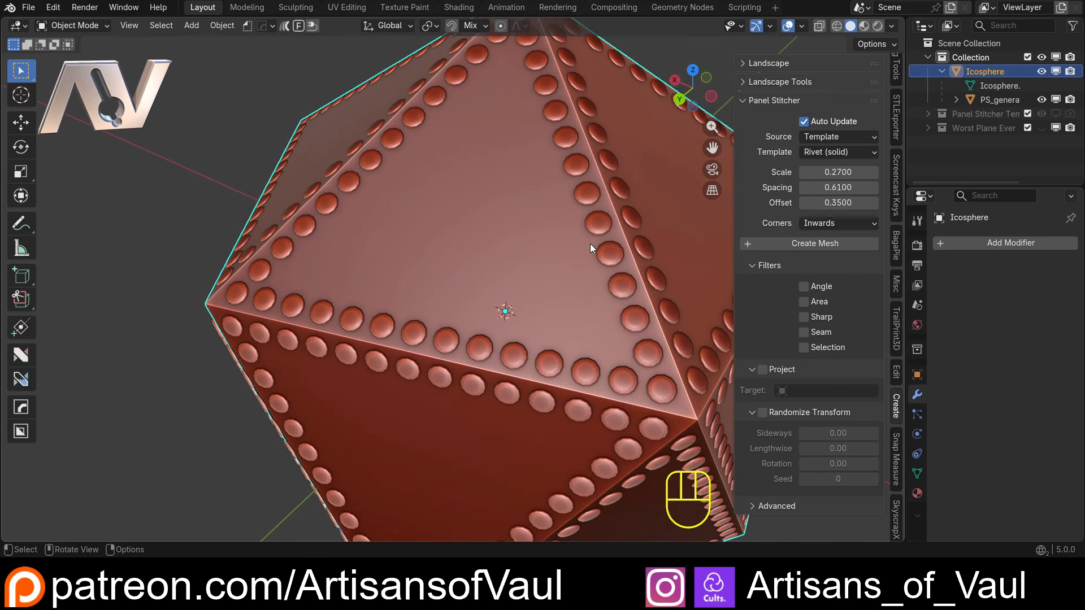
# - Add a Round Cube mesh and move it into the empty space beside the icosphere
pyautogui.moveTo(590, 243); pyautogui.dragTo(456, 227, button='middle')
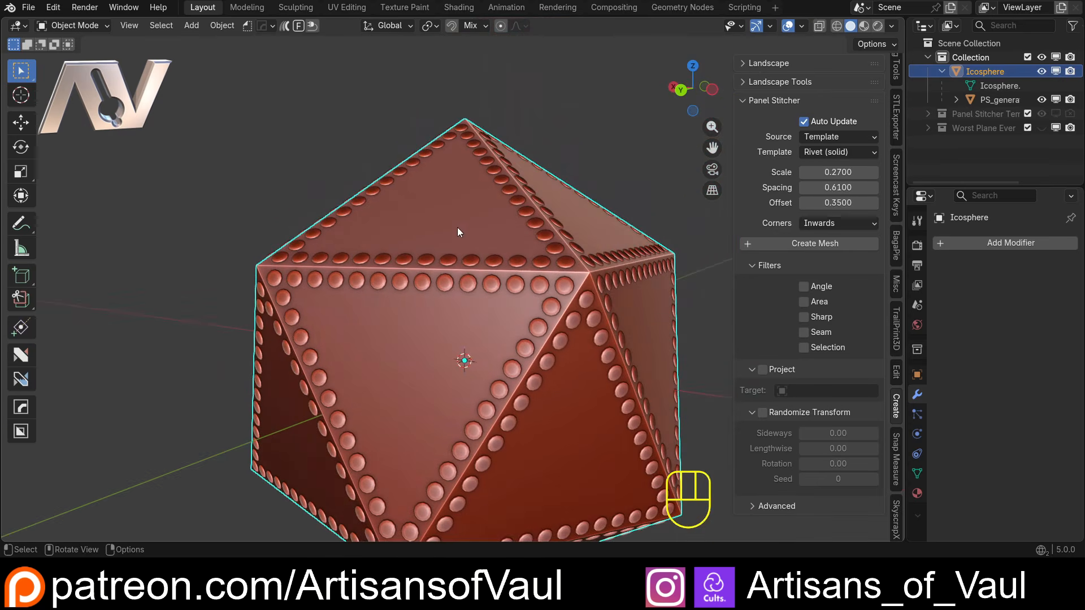
pyautogui.moveTo(561, 284); pyautogui.dragTo(438, 243, button='middle')
pyautogui.keyDown('shift'); pyautogui.moveTo(578, 336); pyautogui.dragTo(492, 300, button='middle'); pyautogui.keyUp('shift')
pyautogui.moveTo(493, 300); pyautogui.dragTo(470, 249, button='middle')
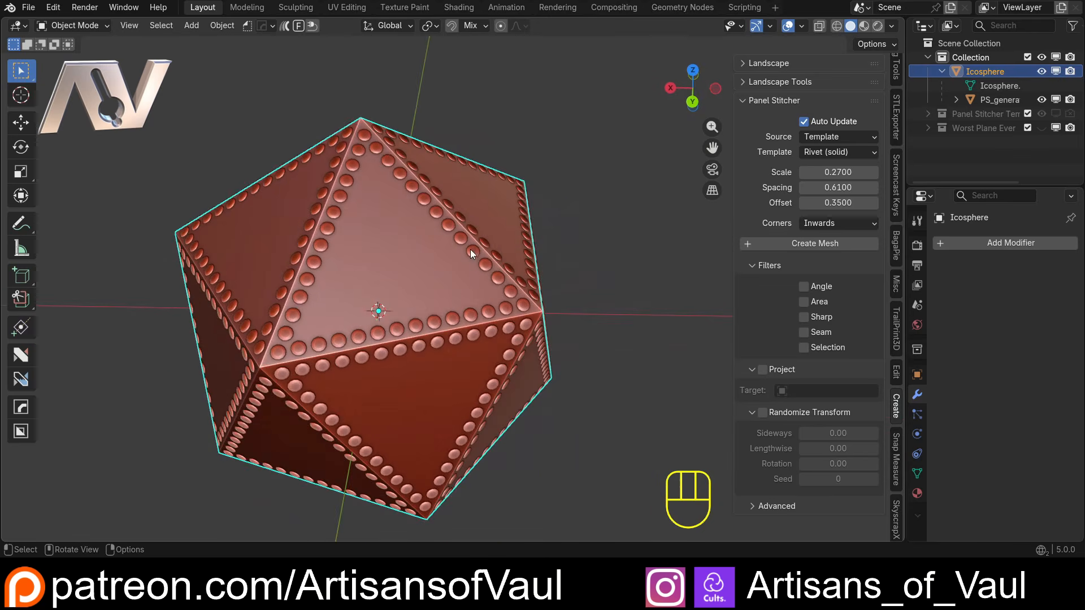
pyautogui.scroll(-2, 463, 215)
pyautogui.hotkey('shift', 'a')
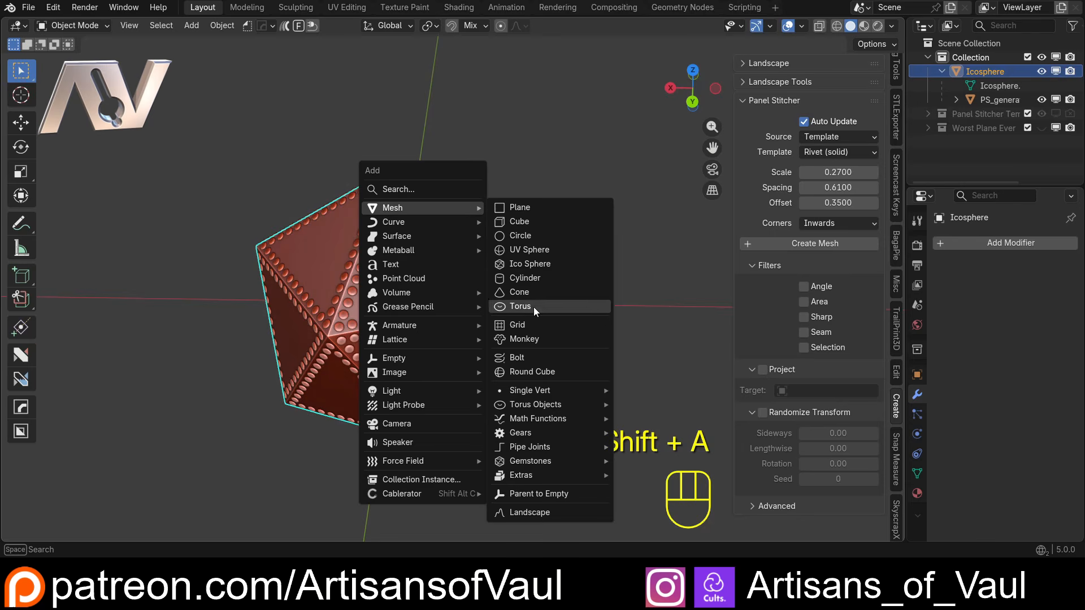
pyautogui.click(529, 373)
pyautogui.press('g')
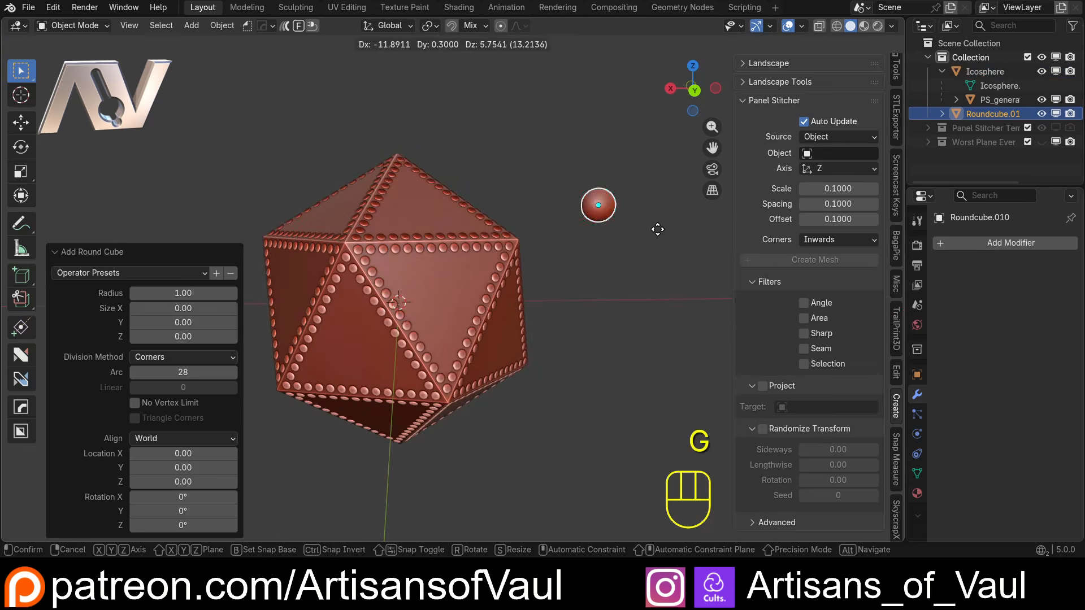
pyautogui.click(609, 202)
pyautogui.rightClick(609, 202)
pyautogui.click(609, 202)
# - Edit the round cube's creation settings and set its arc divisions to 8
pyautogui.scroll(4, 450, 263)
pyautogui.rightClick(500, 237)
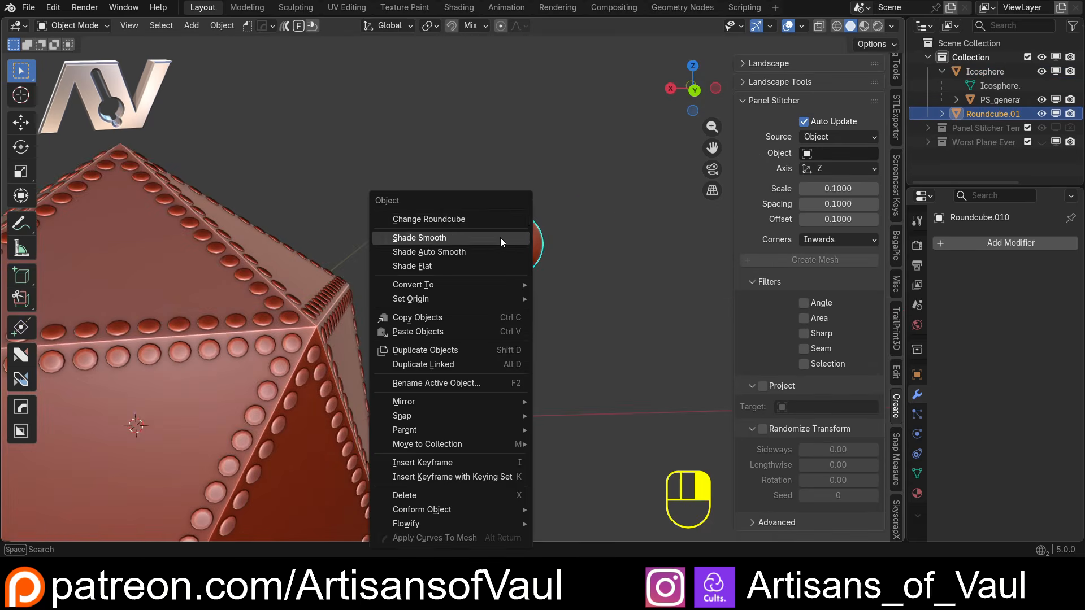
pyautogui.click(450, 217)
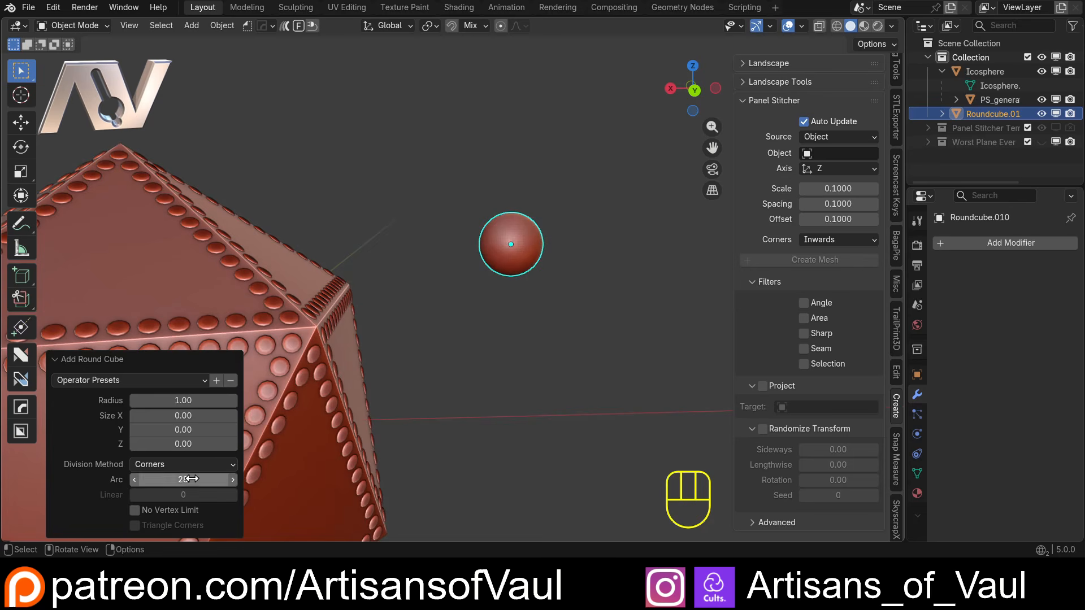
pyautogui.moveTo(144, 479); pyautogui.dragTo(102, 479)
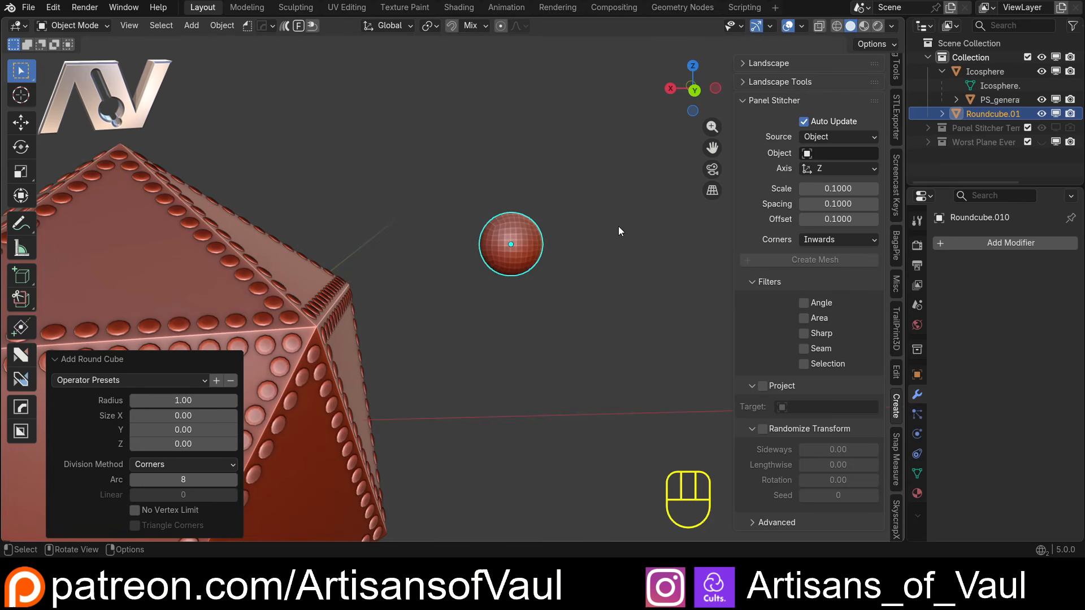
# - Scale the round cube down to about 0.265 and apply its scale
pyautogui.press('s')
pyautogui.click(544, 235)
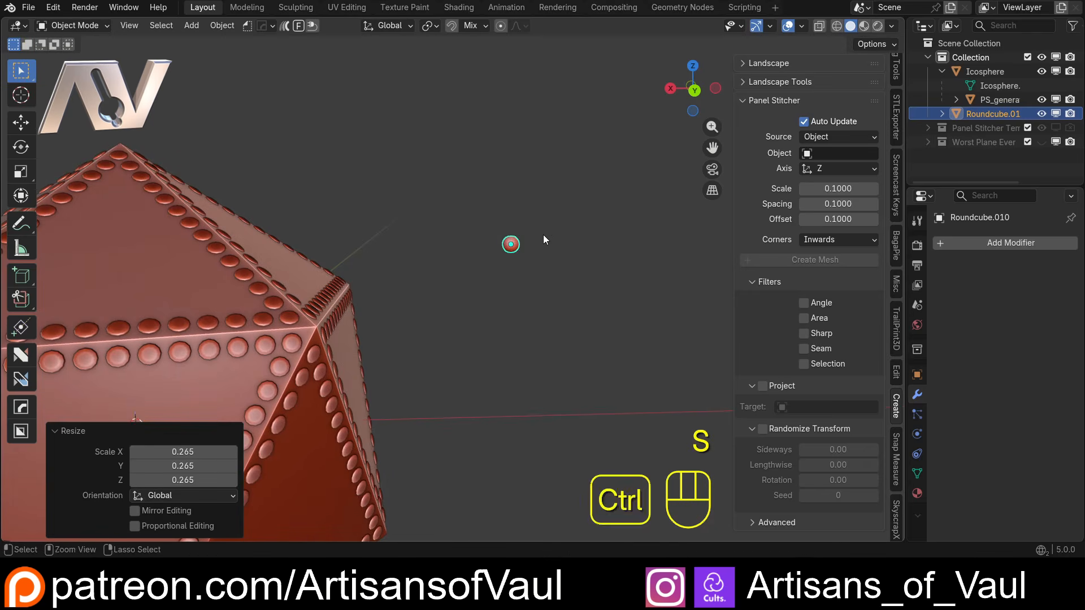
pyautogui.hotkey('ctrl', 'a')
pyautogui.click(462, 234)
# - Switch the icosphere's Panel Stitcher source to Object and pick Roundcube.010 as the stitched object
pyautogui.moveTo(457, 238); pyautogui.dragTo(368, 297, button='middle')
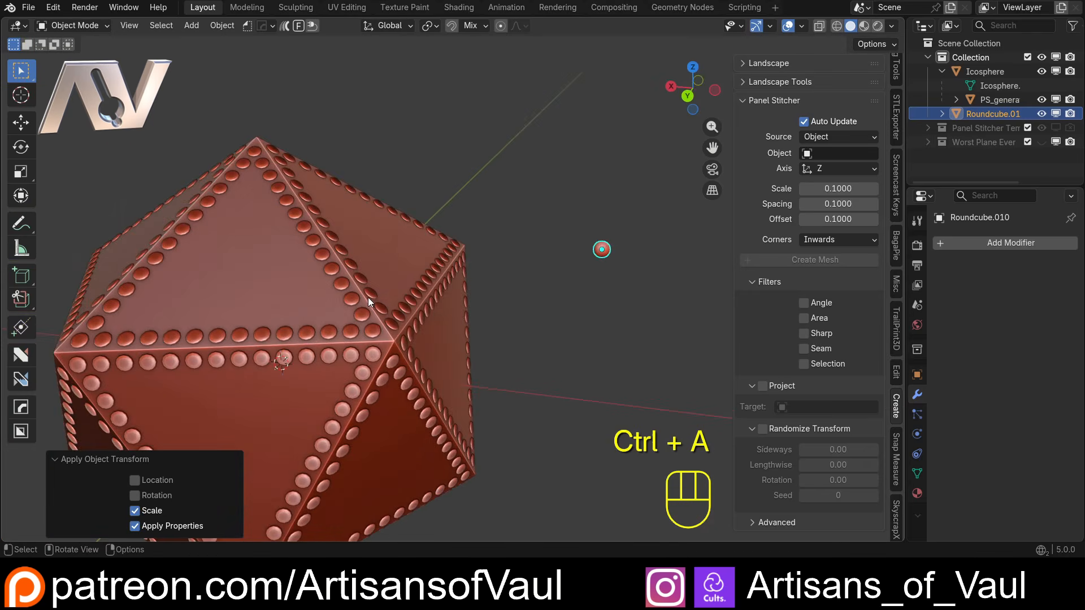
pyautogui.click(300, 287)
pyautogui.keyDown('shift'); pyautogui.moveTo(293, 268); pyautogui.dragTo(393, 284, button='middle'); pyautogui.keyUp('shift')
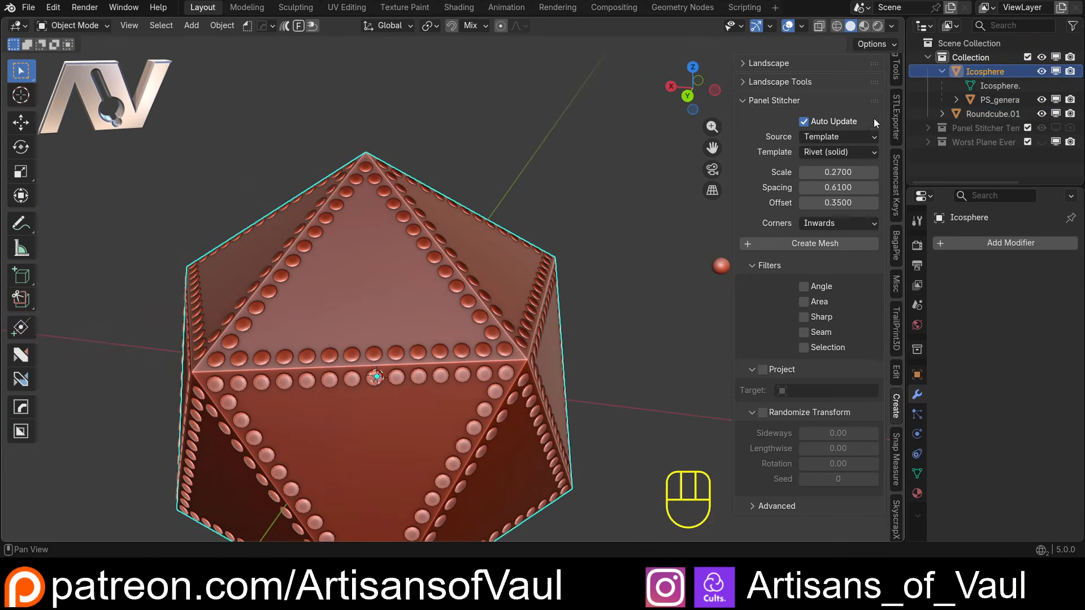
pyautogui.click(840, 139)
pyautogui.click(819, 151)
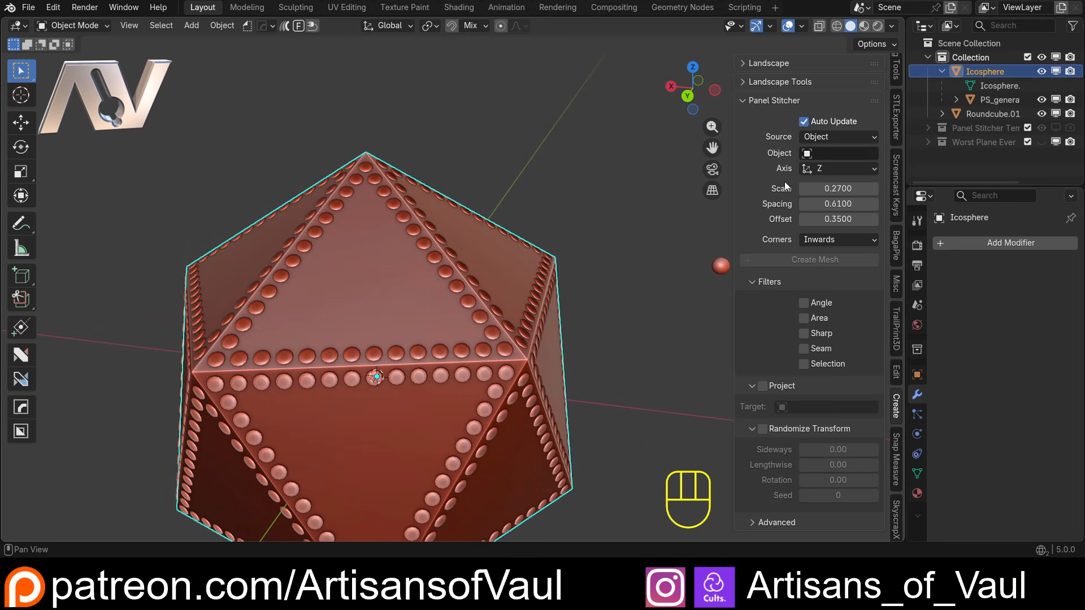
pyautogui.click(847, 153)
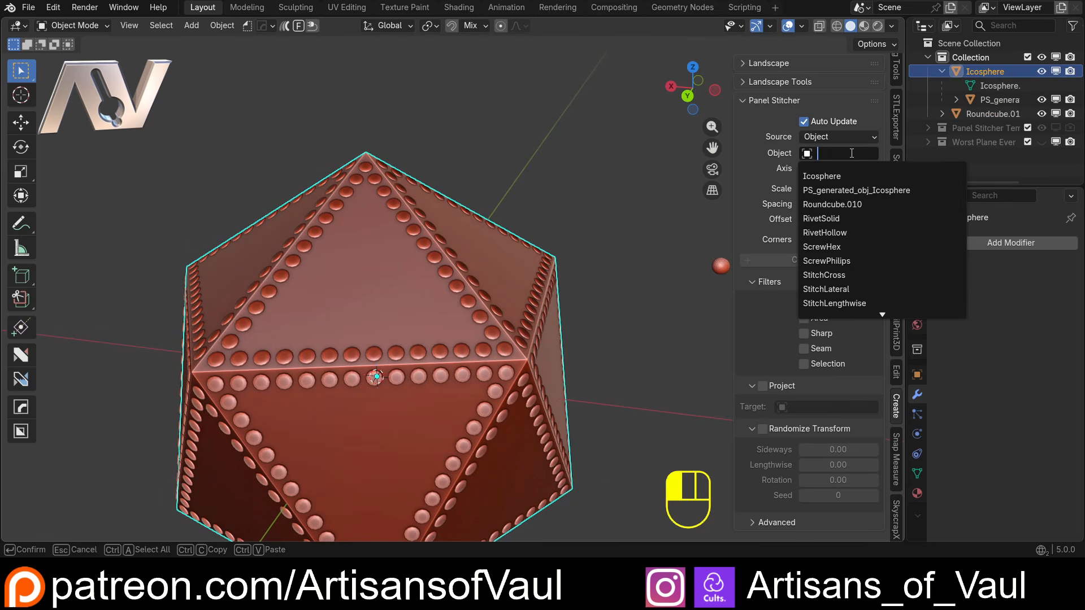
pyautogui.click(831, 204)
# - Set the round cube rivets' spacing to 0.35 and their scale to 0.41
pyautogui.scroll(4, 423, 323)
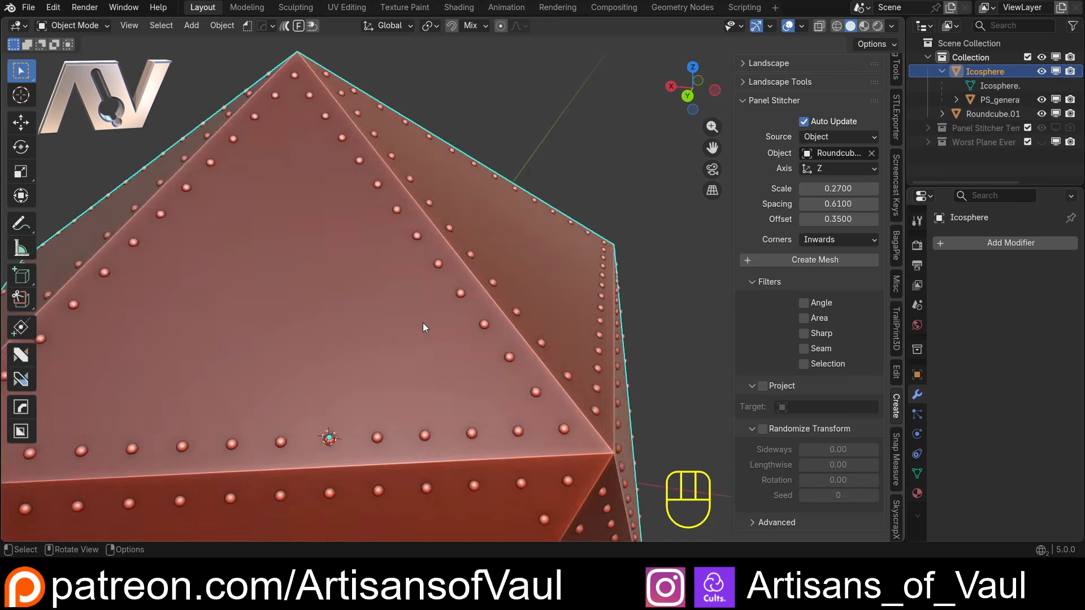
pyautogui.moveTo(422, 323); pyautogui.dragTo(497, 300, button='middle')
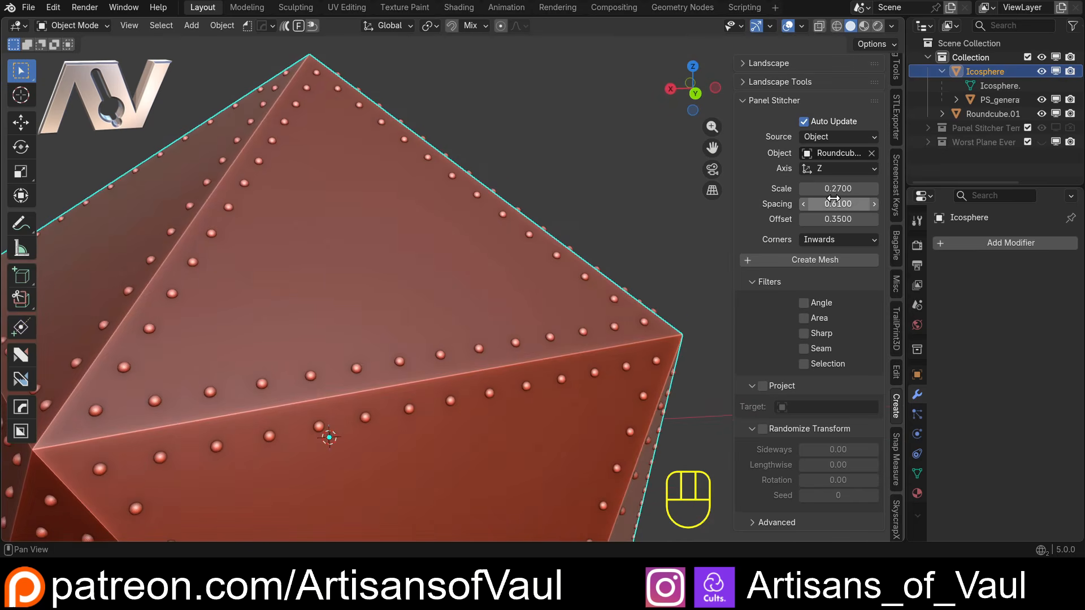
pyautogui.moveTo(837, 204); pyautogui.dragTo(864, 188)
# - Enable Randomize Transform for the round cube rivets and set their spacing to 0.46
pyautogui.scroll(-5, 565, 166)
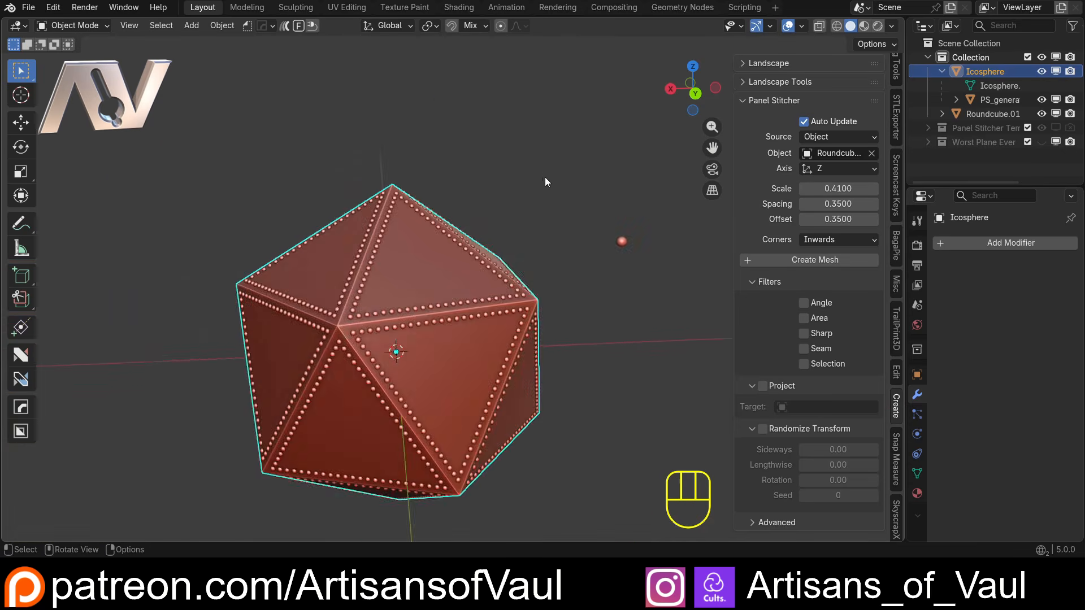
pyautogui.moveTo(544, 182); pyautogui.dragTo(460, 281, button='middle')
pyautogui.scroll(5, 452, 302)
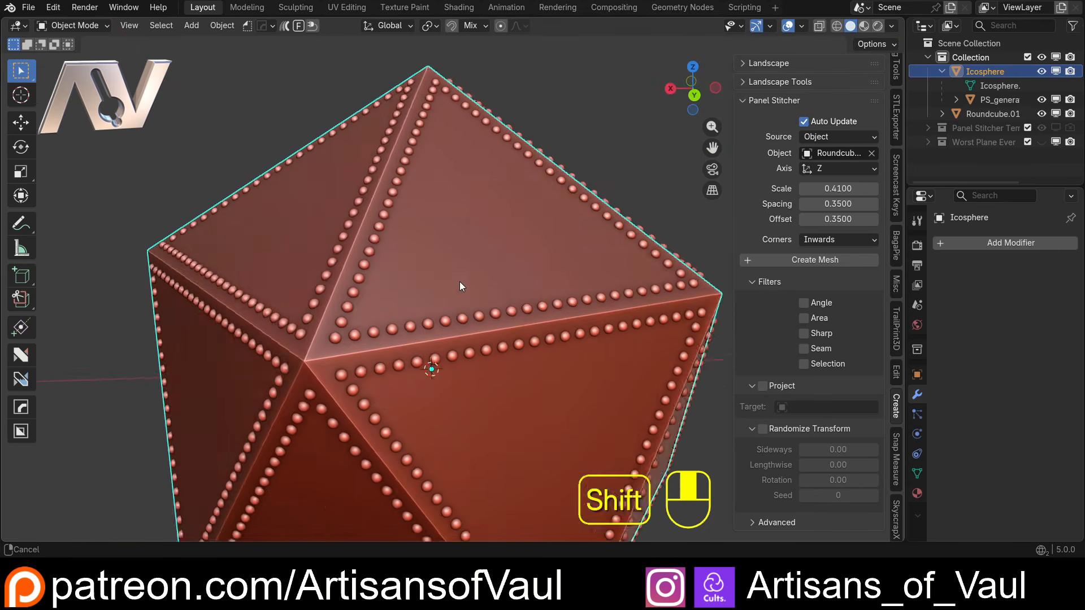
pyautogui.scroll(2, 459, 282)
pyautogui.click(763, 428)
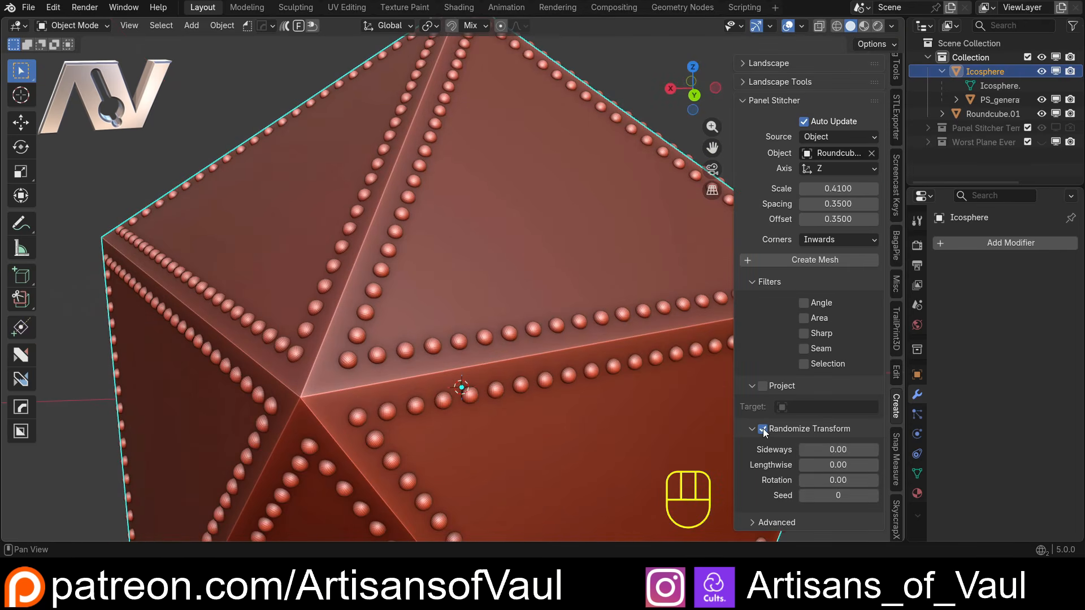
pyautogui.scroll(-3, 542, 345)
pyautogui.keyDown('shift'); pyautogui.moveTo(542, 345); pyautogui.dragTo(667, 254, button='middle'); pyautogui.keyUp('shift')
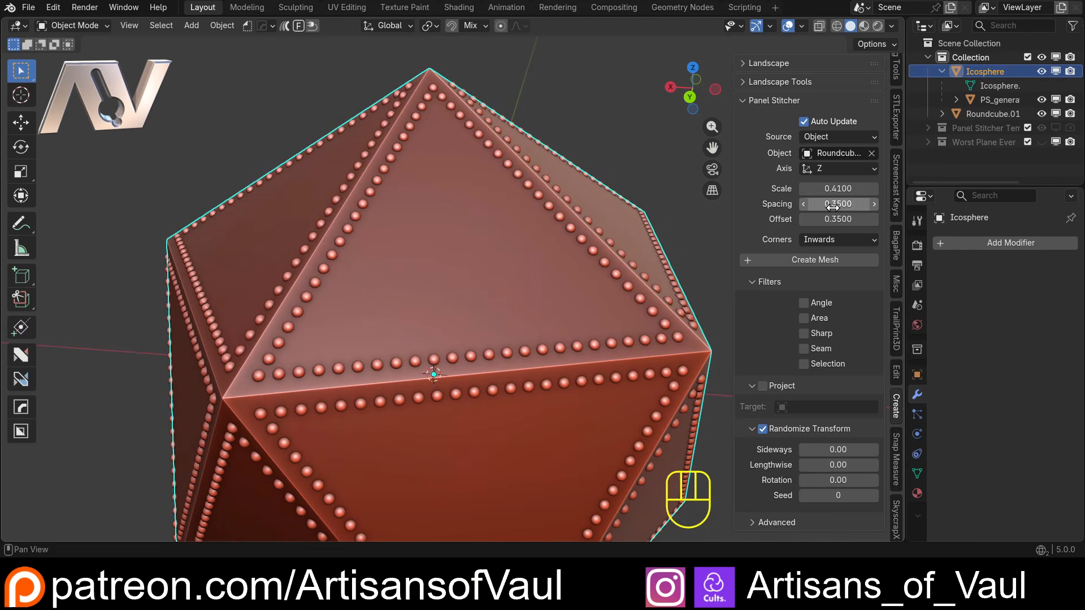
pyautogui.moveTo(838, 204); pyautogui.dragTo(890, 204)
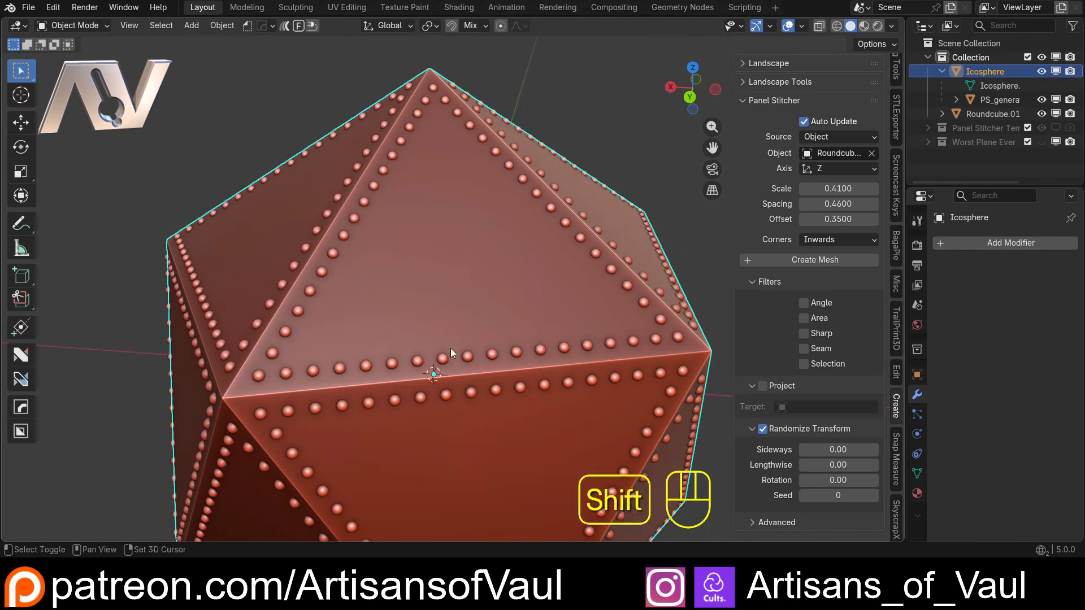
# - Set the rivets' Sideways randomization to 0.03
pyautogui.scroll(4, 516, 256)
pyautogui.keyDown('shift'); pyautogui.moveTo(450, 348); pyautogui.dragTo(521, 312, button='middle'); pyautogui.keyUp('shift')
pyautogui.moveTo(837, 449)
pyautogui.mouseDown()
pyautogui.moveTo(882, 449)
pyautogui.moveTo(846, 449)
pyautogui.mouseUp()
pyautogui.scroll(-4, 545, 346)
pyautogui.moveTo(545, 346)
pyautogui.mouseDown(button='middle')
pyautogui.moveTo(570, 372)
pyautogui.moveTo(543, 343)
pyautogui.mouseUp(button='middle')
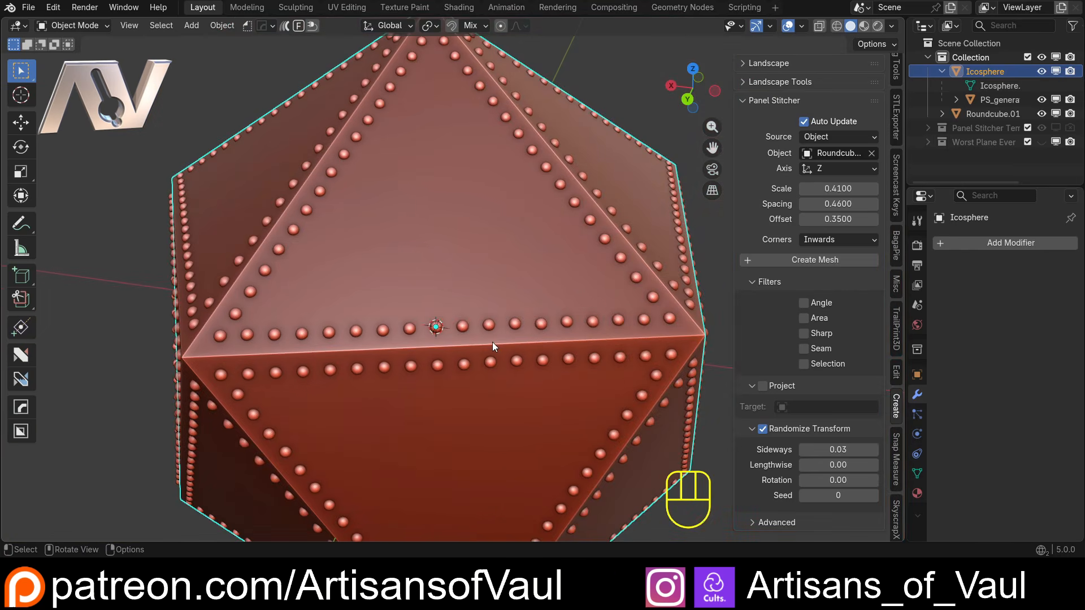
# - Reset the rivets' Sideways and Lengthwise randomization to 0
pyautogui.scroll(4, 446, 327)
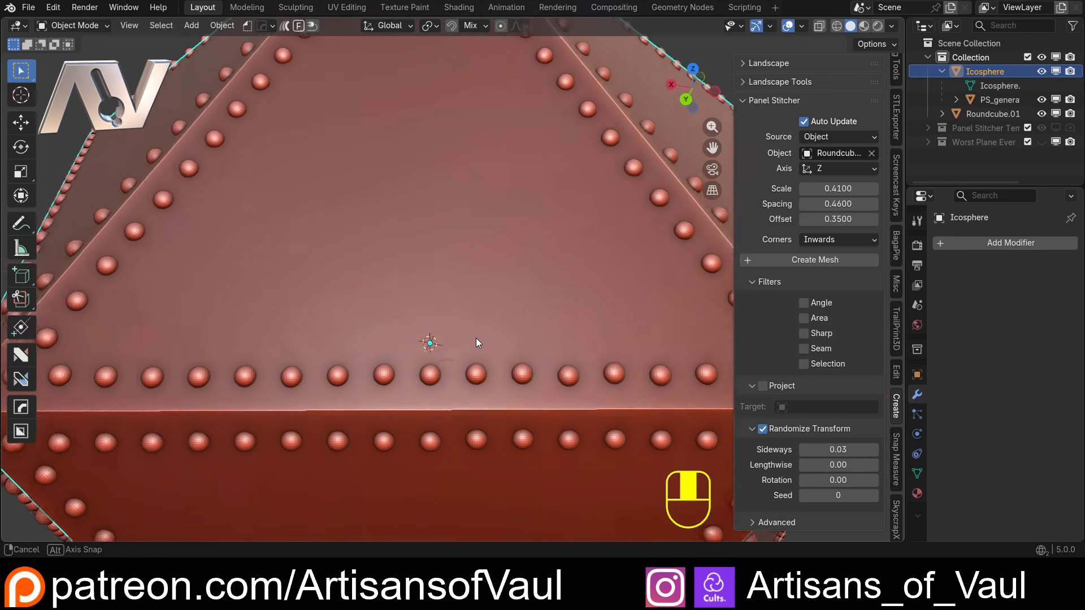
pyautogui.moveTo(837, 464); pyautogui.dragTo(841, 436)
pyautogui.scroll(-4, 468, 358)
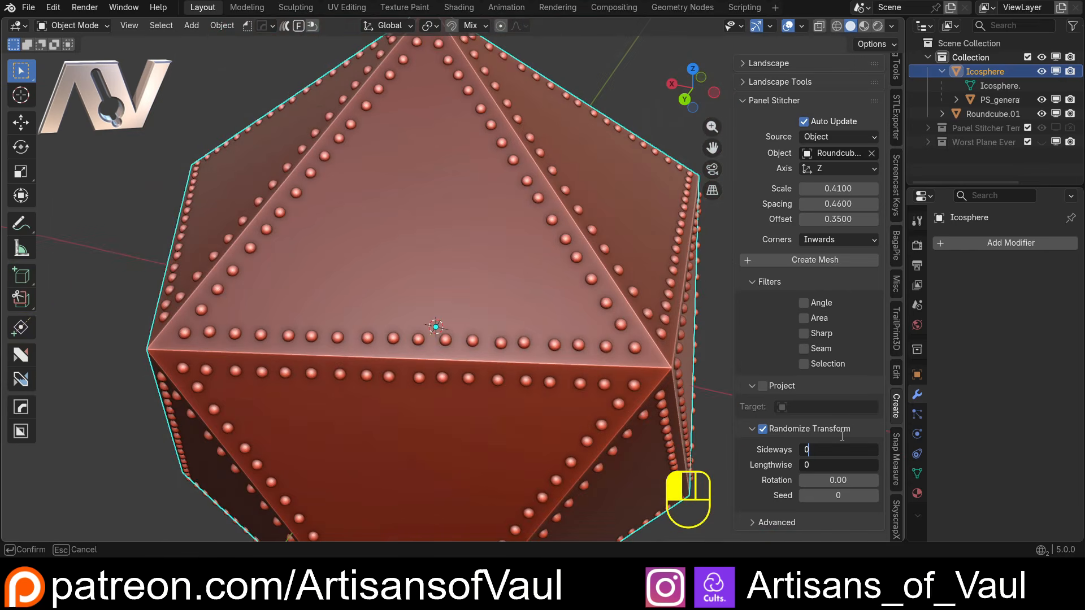
pyautogui.write('0')
pyautogui.press('Return')
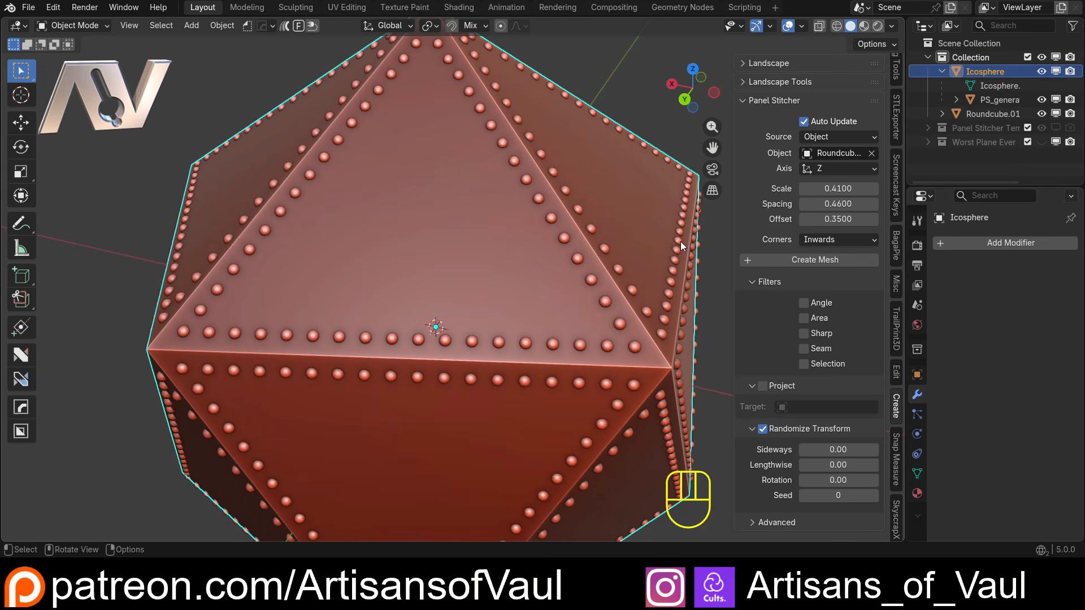
# - Switch the icosphere's stitch source to Template, choose Screw (hex), and set the scale to 0.13
pyautogui.click(813, 138)
pyautogui.click(827, 183)
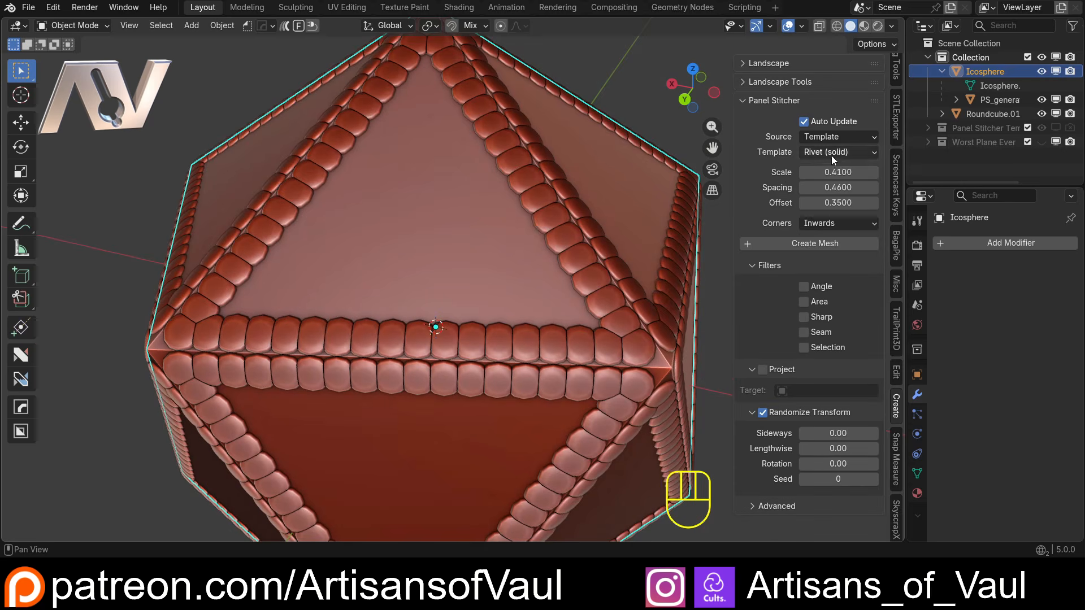
pyautogui.click(832, 152)
pyautogui.click(837, 196)
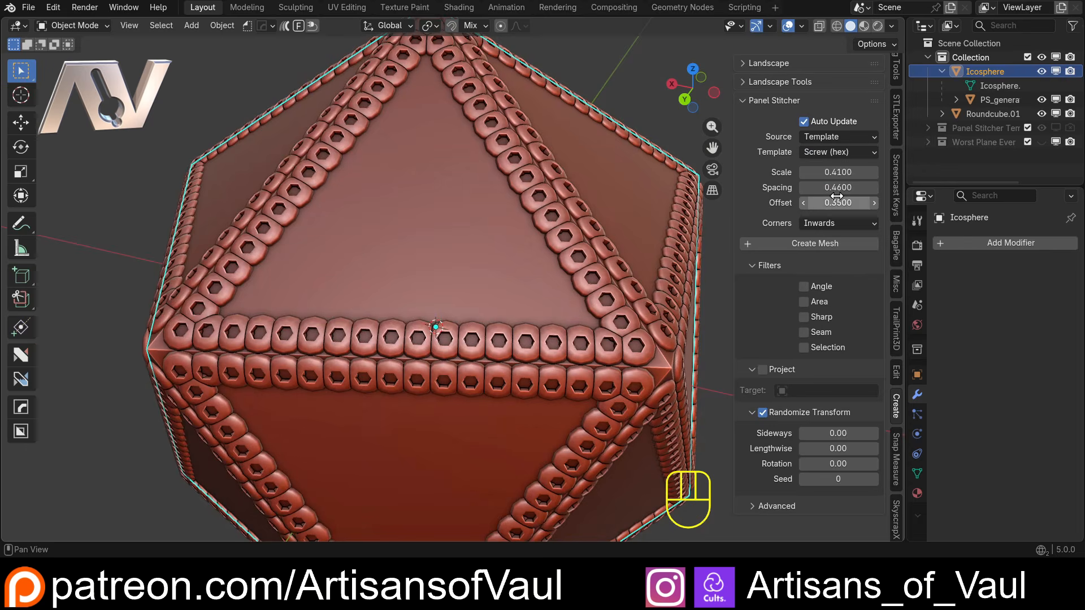
pyautogui.moveTo(841, 173); pyautogui.dragTo(762, 172)
# - Try a Rotation randomization of 1.00 on the hex screws, inspect them up close, and reset it to 0
pyautogui.scroll(1, 619, 337)
pyautogui.scroll(1, 621, 334)
pyautogui.keyDown('shift'); pyautogui.moveTo(620, 332); pyautogui.dragTo(500, 306, button='middle'); pyautogui.keyUp('shift')
pyautogui.moveTo(820, 465); pyautogui.dragTo(901, 464)
pyautogui.scroll(5, 452, 362)
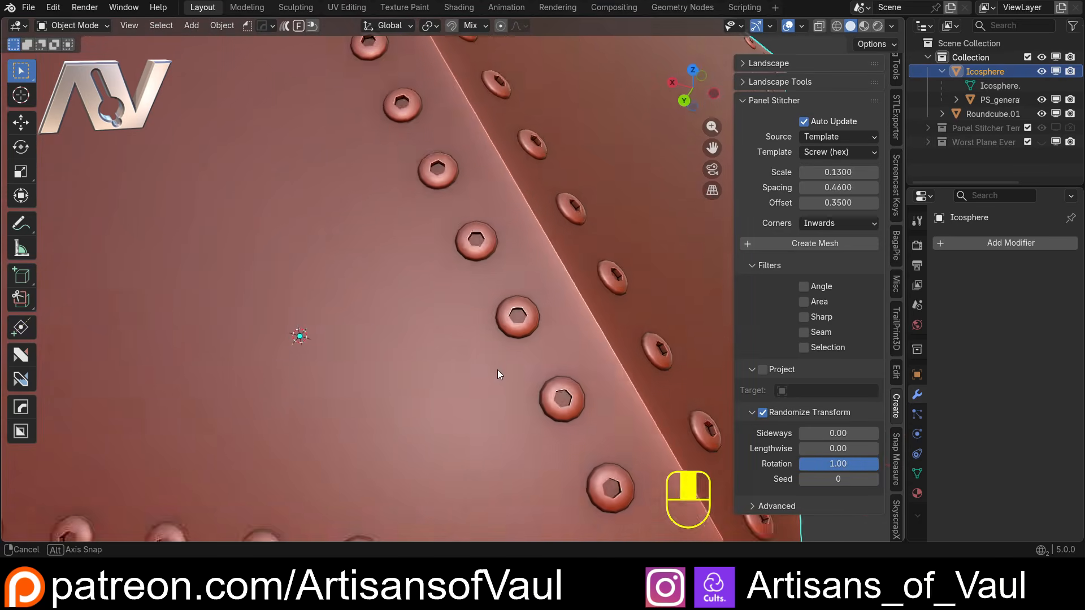
pyautogui.scroll(-6, 404, 195)
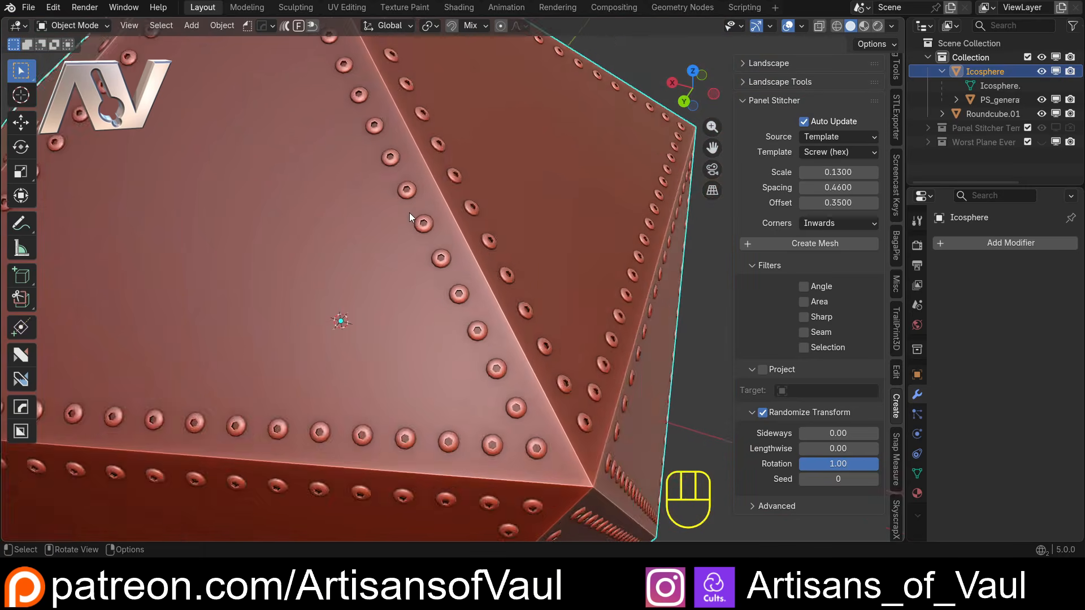
pyautogui.keyDown('shift'); pyautogui.moveTo(362, 215); pyautogui.dragTo(445, 247, button='middle'); pyautogui.keyUp('shift')
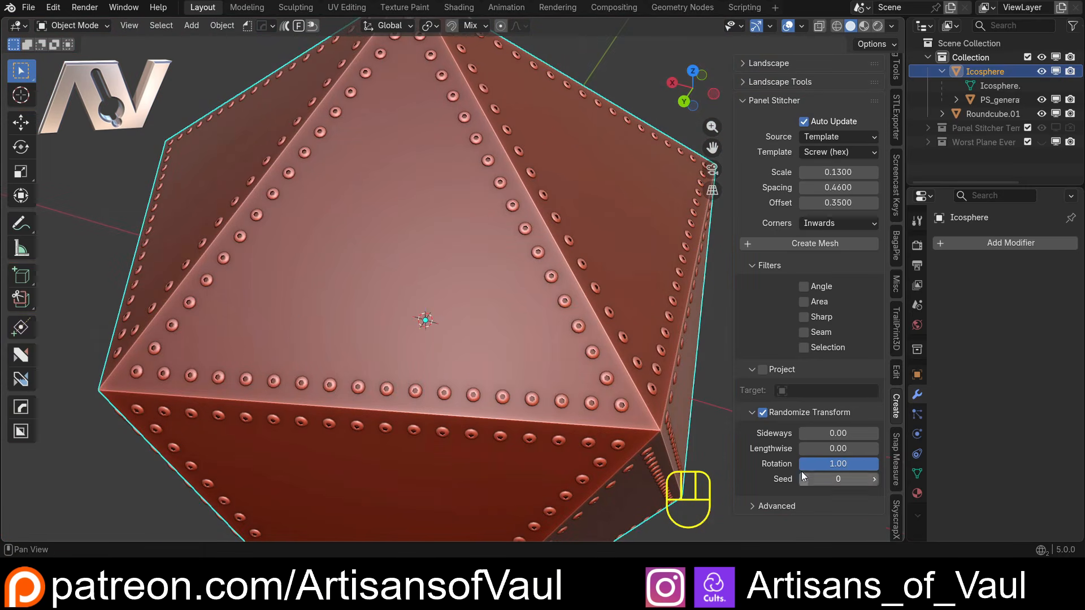
pyautogui.moveTo(839, 464); pyautogui.dragTo(795, 462)
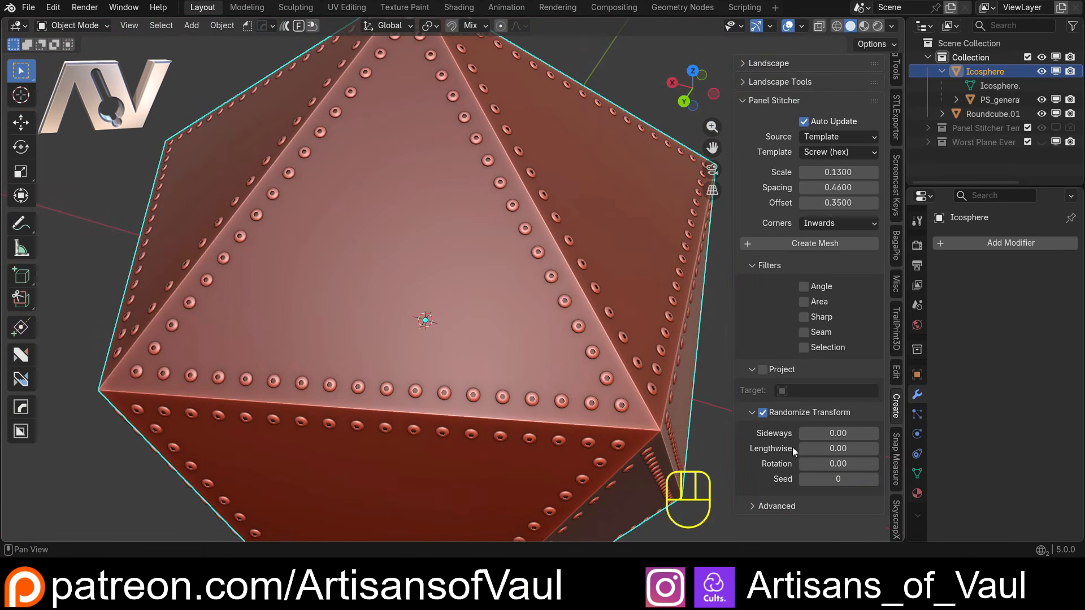
# - Switch the icosphere's stitch source back to Object and set the round cube rivets' scale to 0.34
pyautogui.click(846, 137)
pyautogui.click(838, 154)
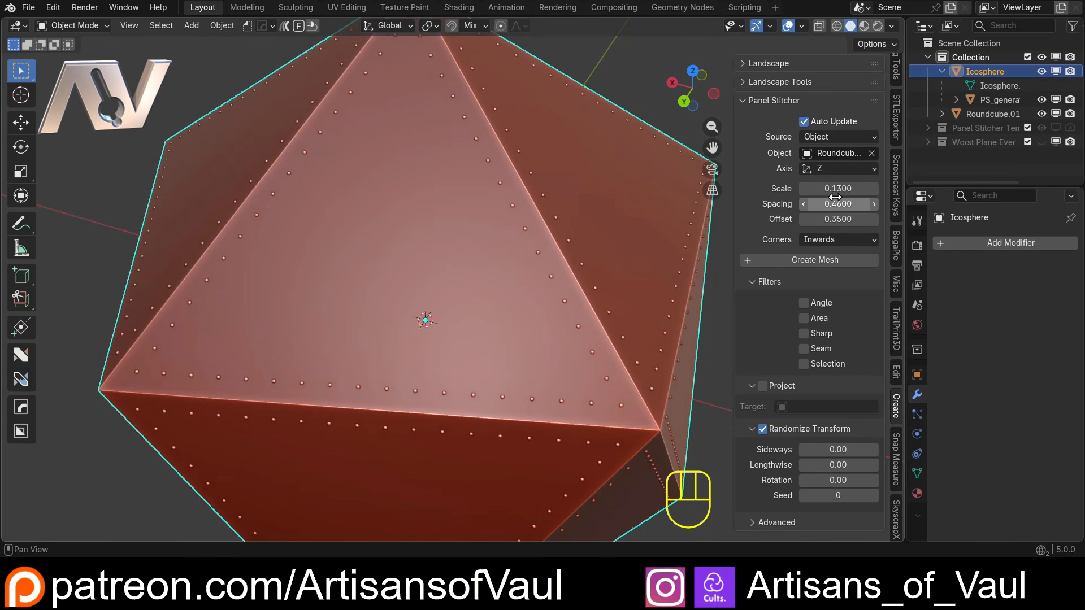
pyautogui.moveTo(836, 188); pyautogui.dragTo(875, 189)
pyautogui.scroll(-5, 629, 214)
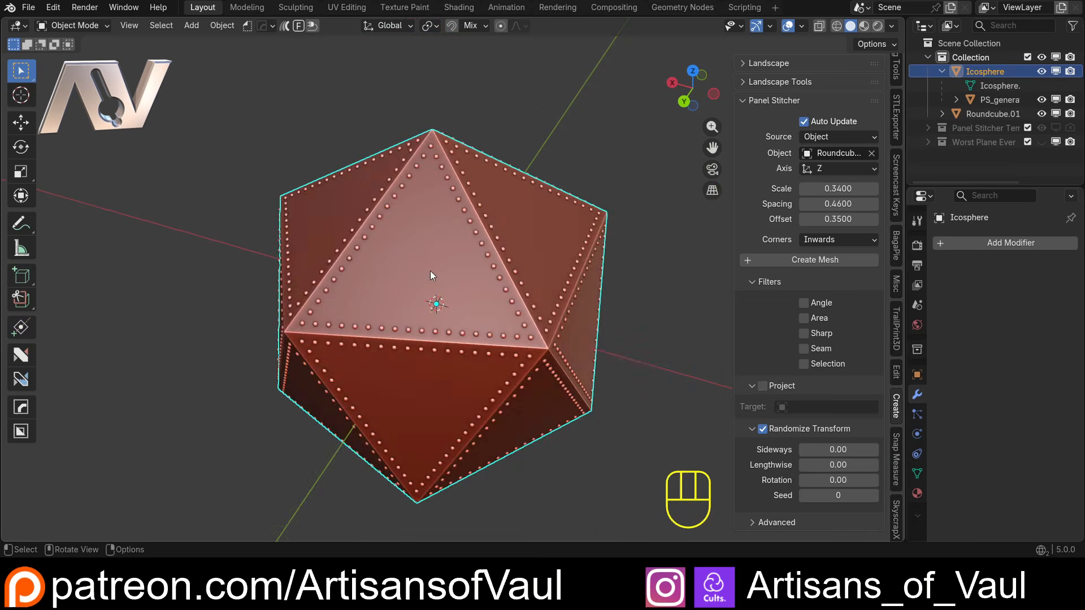
pyautogui.moveTo(430, 270); pyautogui.dragTo(402, 245, button='middle')
pyautogui.moveTo(389, 307); pyautogui.dragTo(510, 289, button='middle')
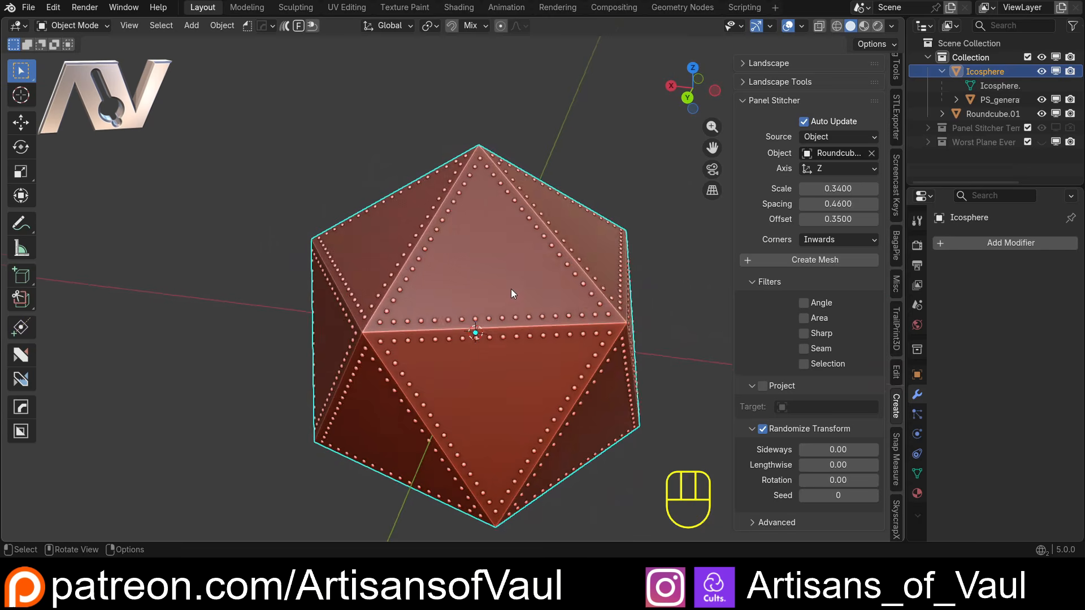
# - Add a Round Cube at the scene centre and scale it up by about 9.59 so it encloses the icosphere
pyautogui.scroll(-2, 511, 289)
pyautogui.hotkey('shift', 'a')
pyautogui.moveTo(529, 198)
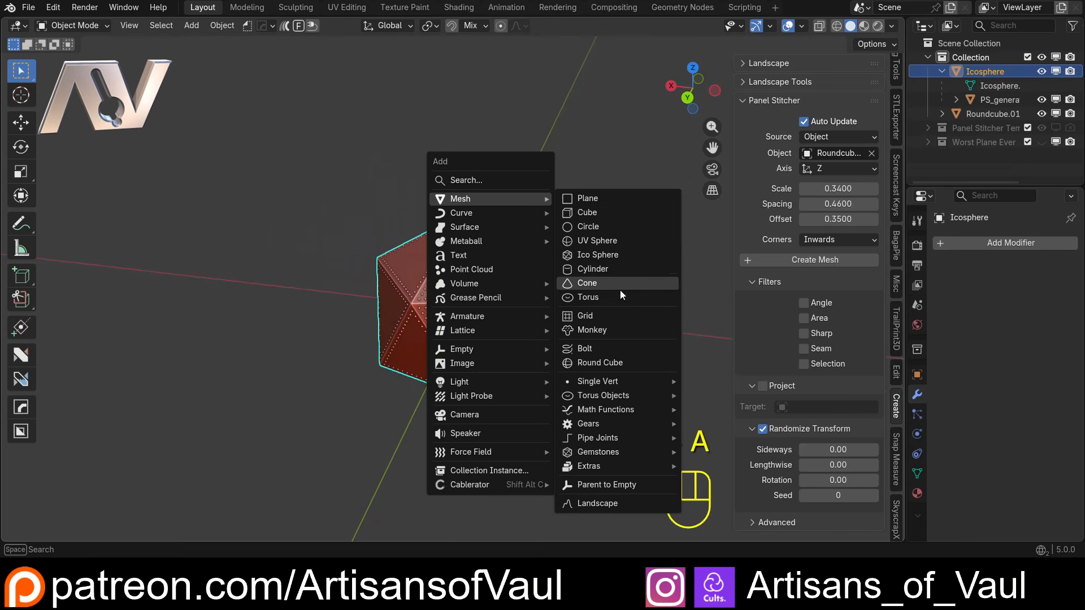
pyautogui.click(614, 364)
pyautogui.moveTo(510, 286); pyautogui.dragTo(515, 262, button='middle')
pyautogui.press('s')
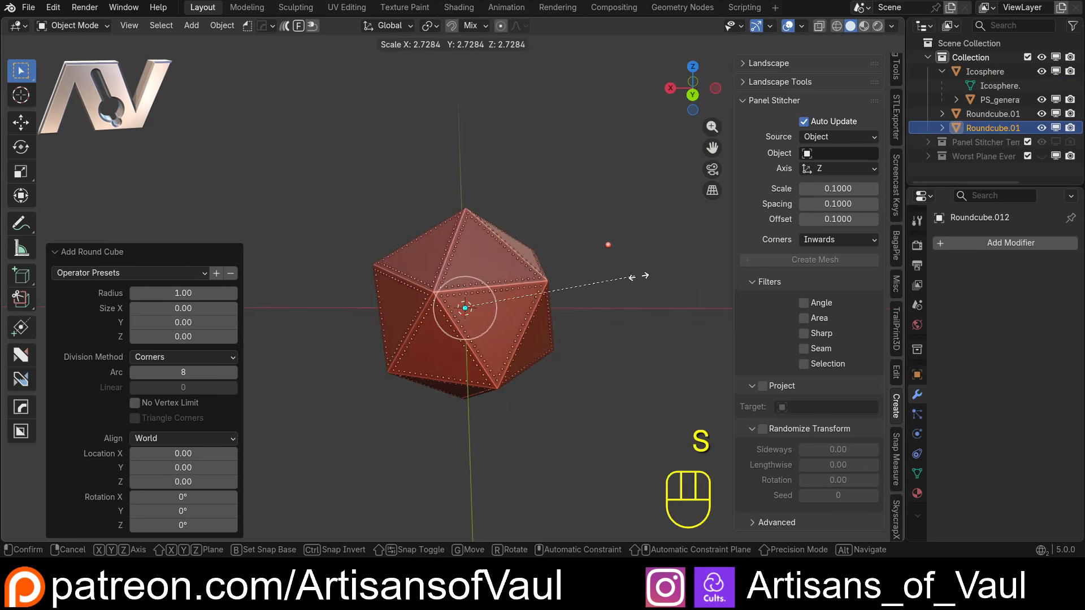
pyautogui.click(904, 334)
# - Raise the new round cube's Arc divisions to 19 and shade it smooth
pyautogui.rightClick(453, 259)
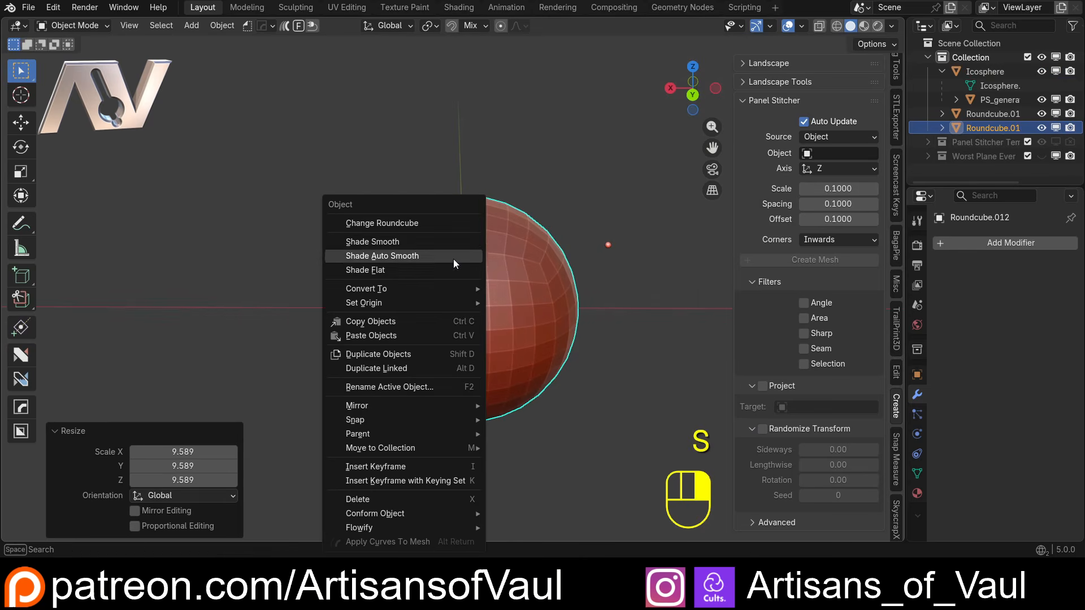
pyautogui.click(443, 223)
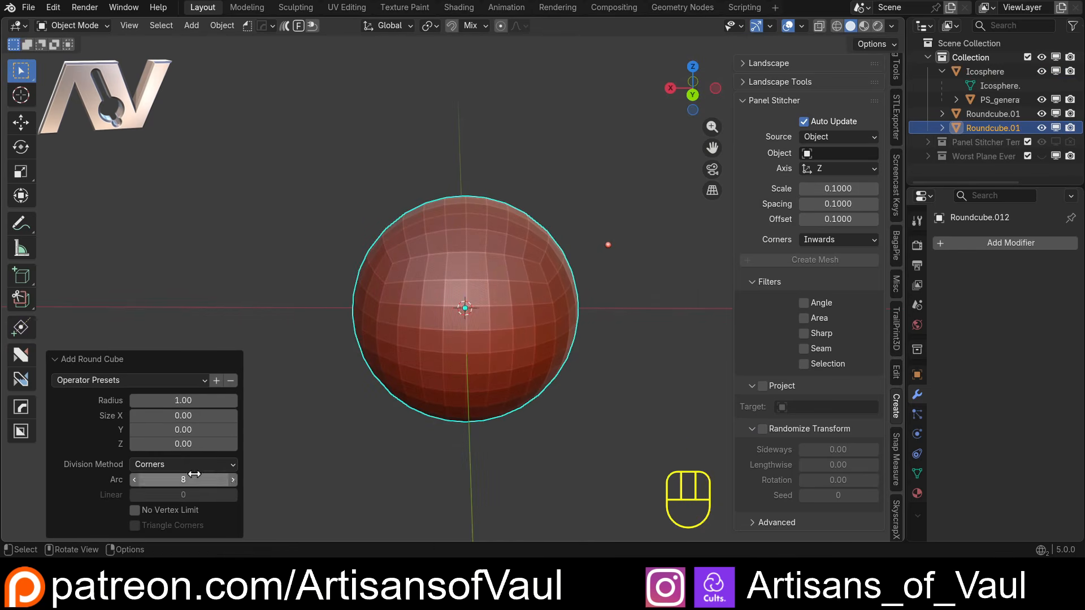
pyautogui.click(235, 479)
pyautogui.click(235, 479)
pyautogui.click(236, 480)
pyautogui.click(235, 479)
pyautogui.click(236, 479)
pyautogui.click(235, 479)
pyautogui.click(236, 479)
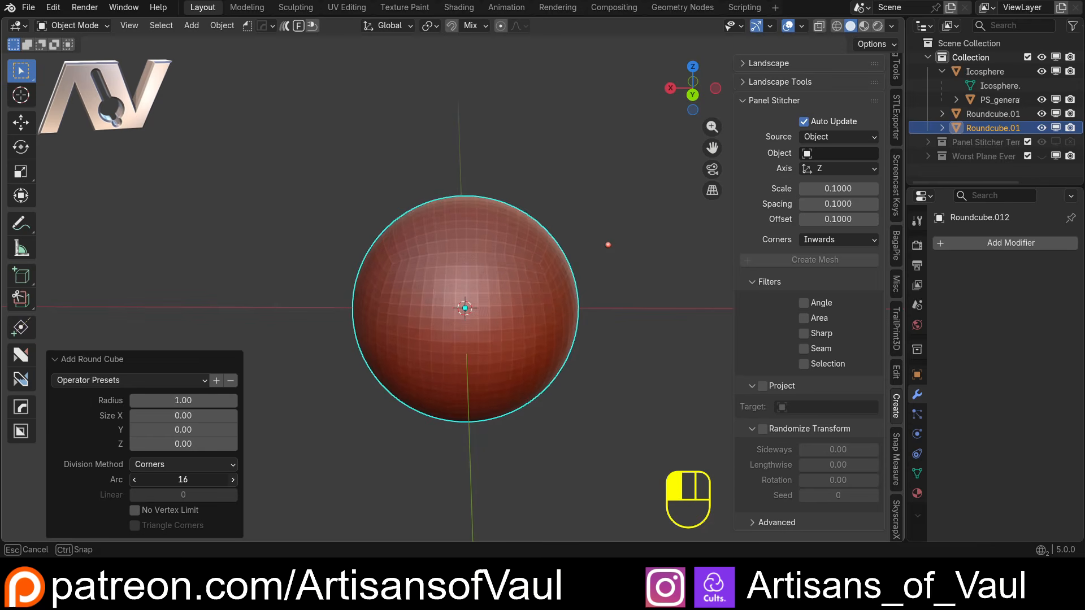
pyautogui.click(235, 479)
pyautogui.rightClick(465, 313)
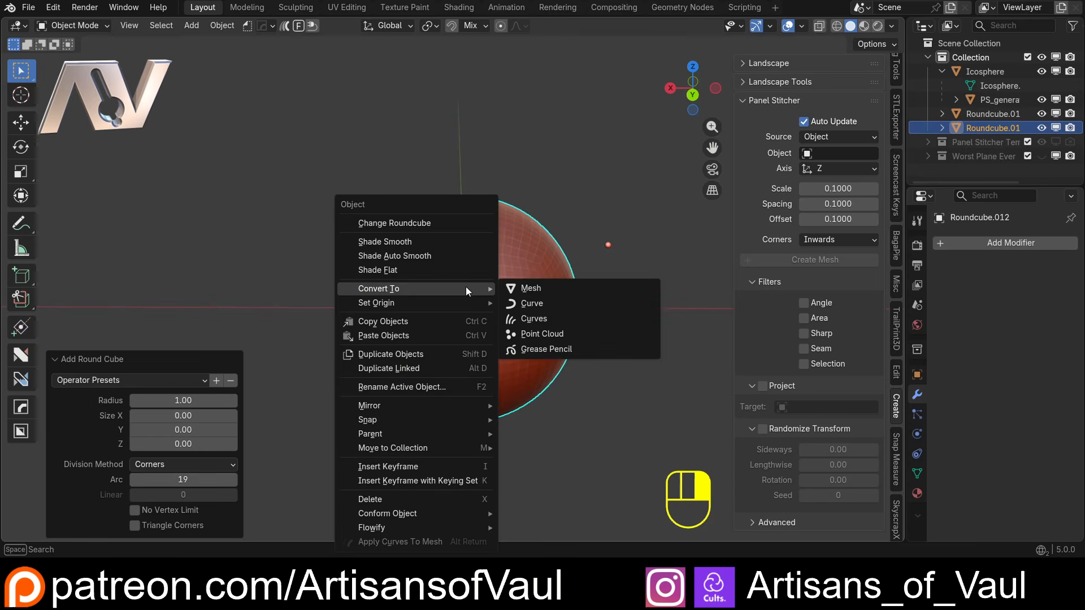
pyautogui.click(405, 245)
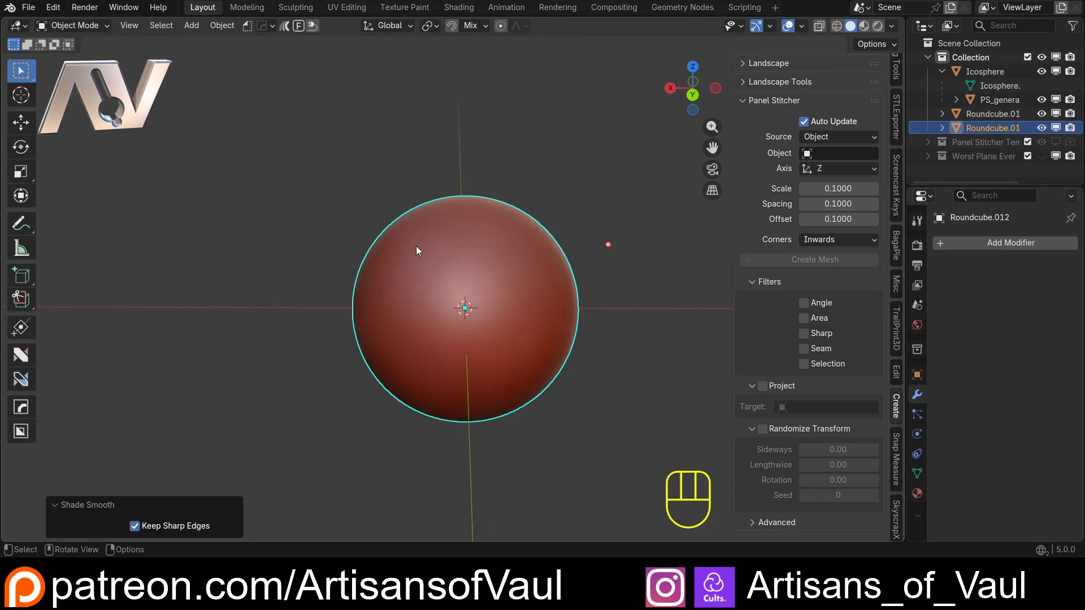
# - In Edit Mode, select the vertical and horizontal edge loops that cross next to the sphere's centre in the back view
pyautogui.moveTo(416, 246); pyautogui.dragTo(463, 293, button='middle')
pyautogui.scroll(-2, 466, 267)
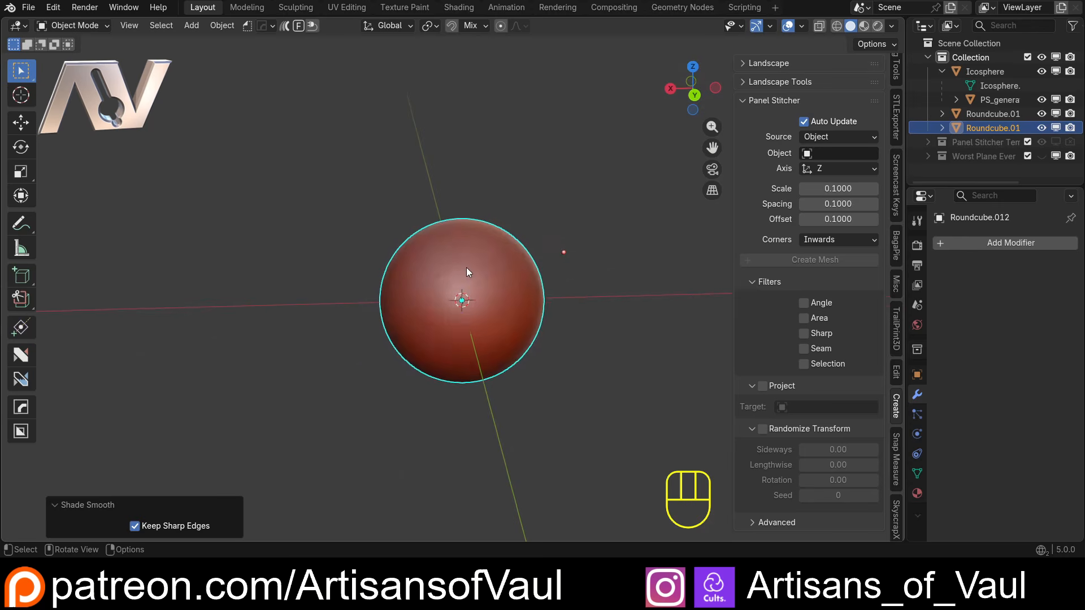
pyautogui.scroll(3, 466, 266)
pyautogui.press('Tab')
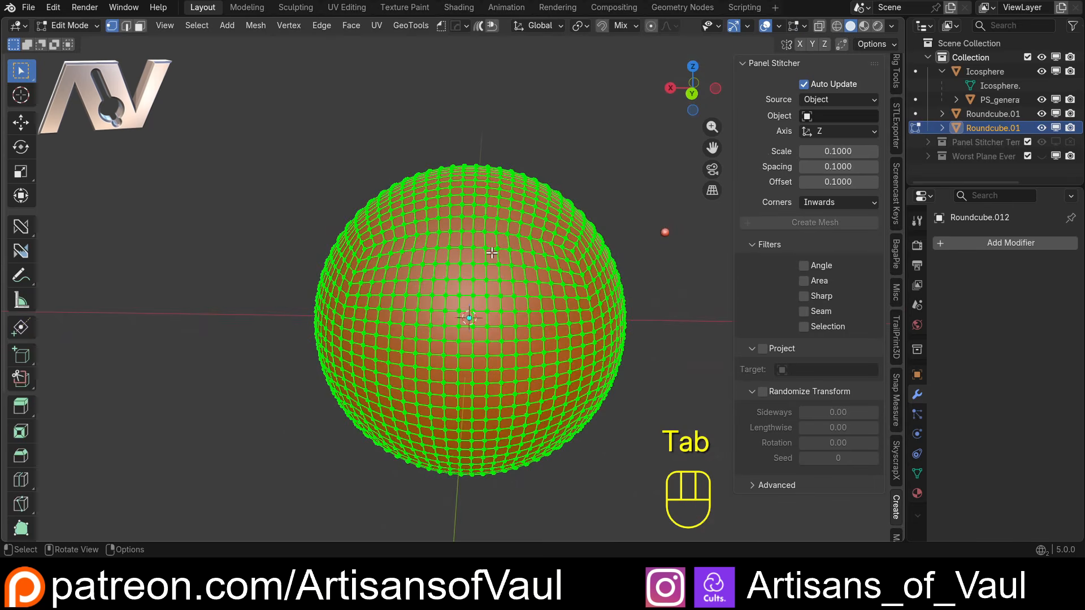
pyautogui.keyDown('shift'); pyautogui.moveTo(491, 253); pyautogui.dragTo(423, 303, button='middle'); pyautogui.keyUp('shift')
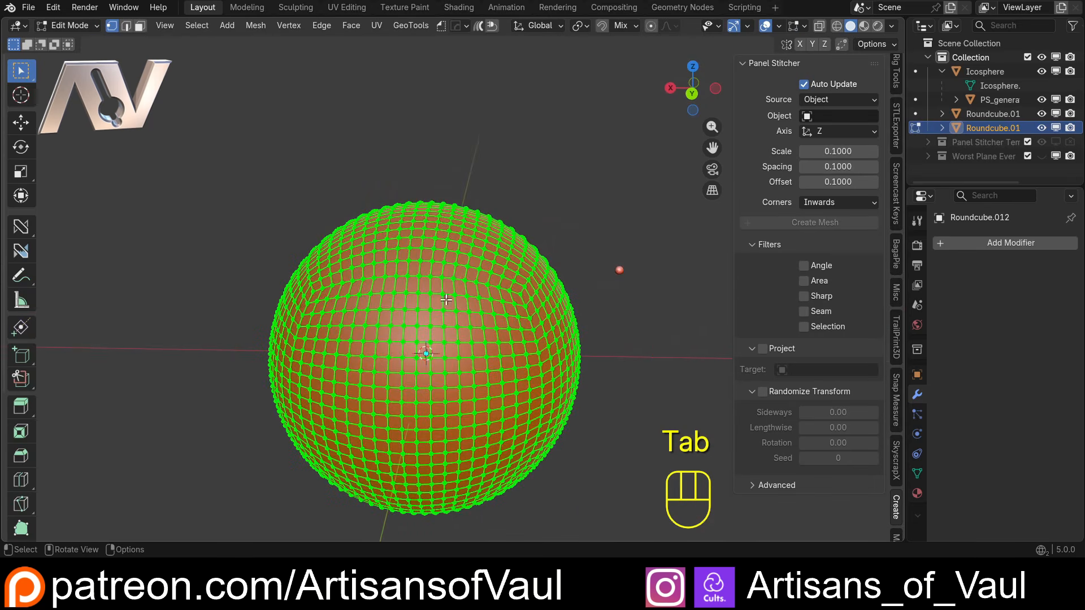
pyautogui.scroll(-3, 490, 370)
pyautogui.moveTo(435, 340); pyautogui.dragTo(438, 315, button='middle')
pyautogui.click(693, 104)
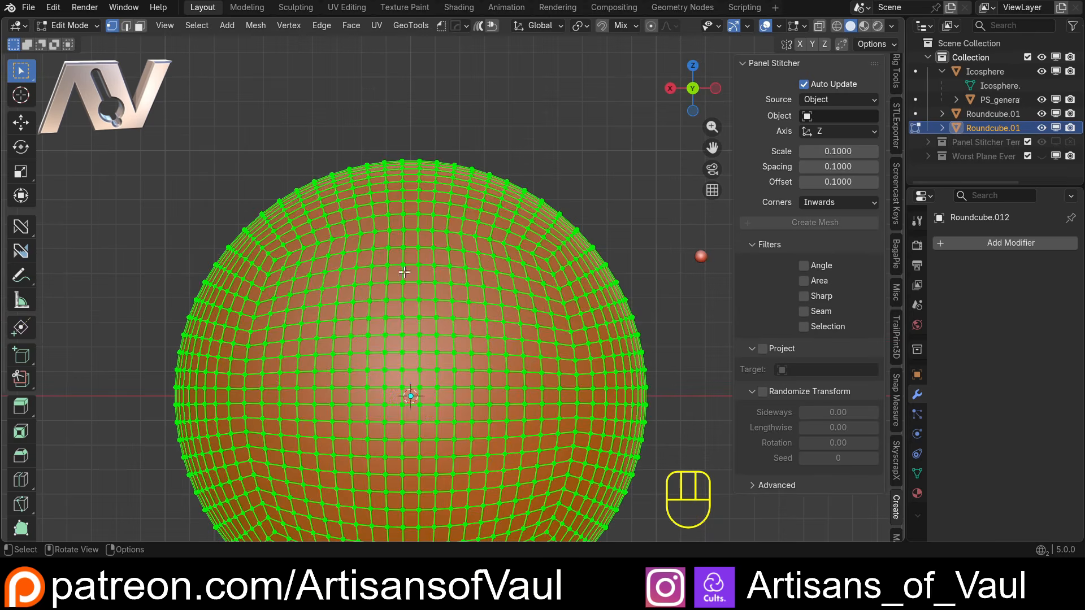
pyautogui.keyDown('shift'); pyautogui.moveTo(393, 285); pyautogui.dragTo(431, 273, button='middle'); pyautogui.keyUp('shift')
pyautogui.scroll(1, 432, 271)
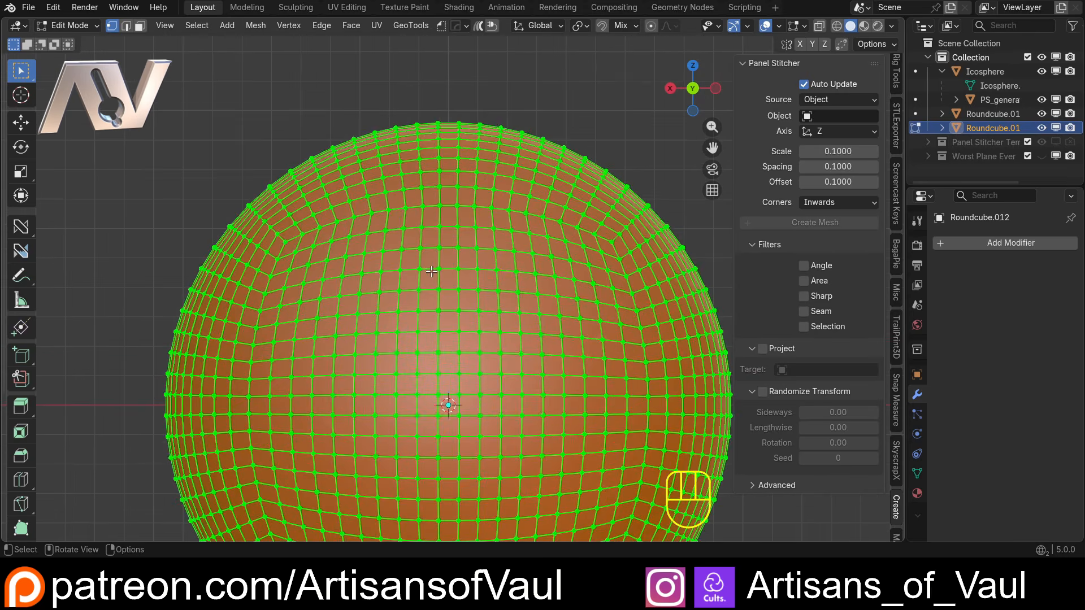
pyautogui.press('2')
pyautogui.keyDown('alt'); pyautogui.click(439, 257); pyautogui.keyUp('alt')
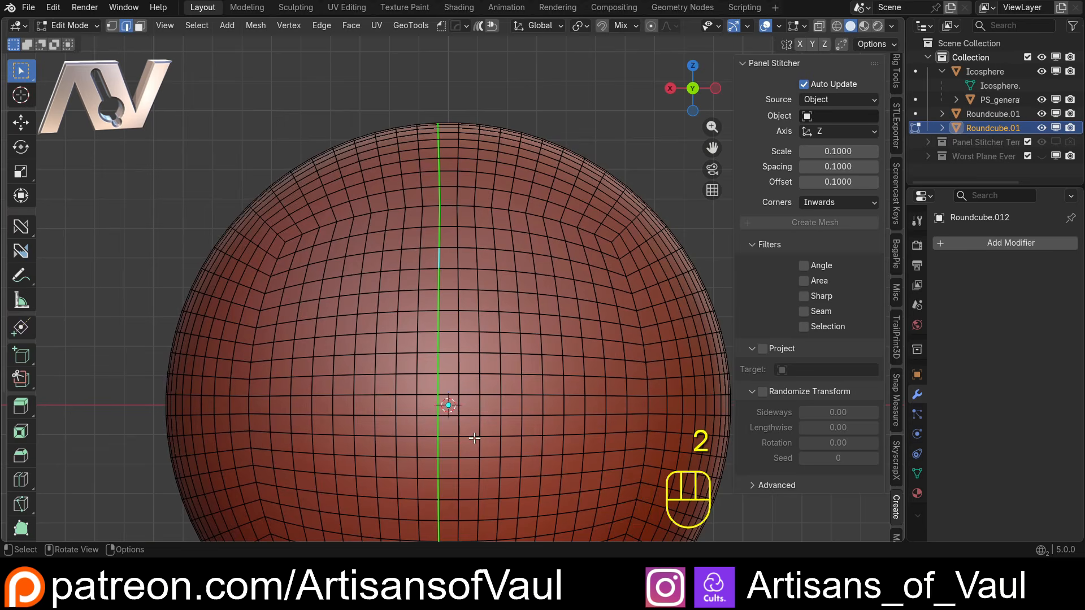
pyautogui.scroll(-1, 469, 432)
pyautogui.keyDown('alt'); pyautogui.keyDown('shift'); pyautogui.click(446, 394); pyautogui.keyUp('shift'); pyautogui.keyUp('alt')
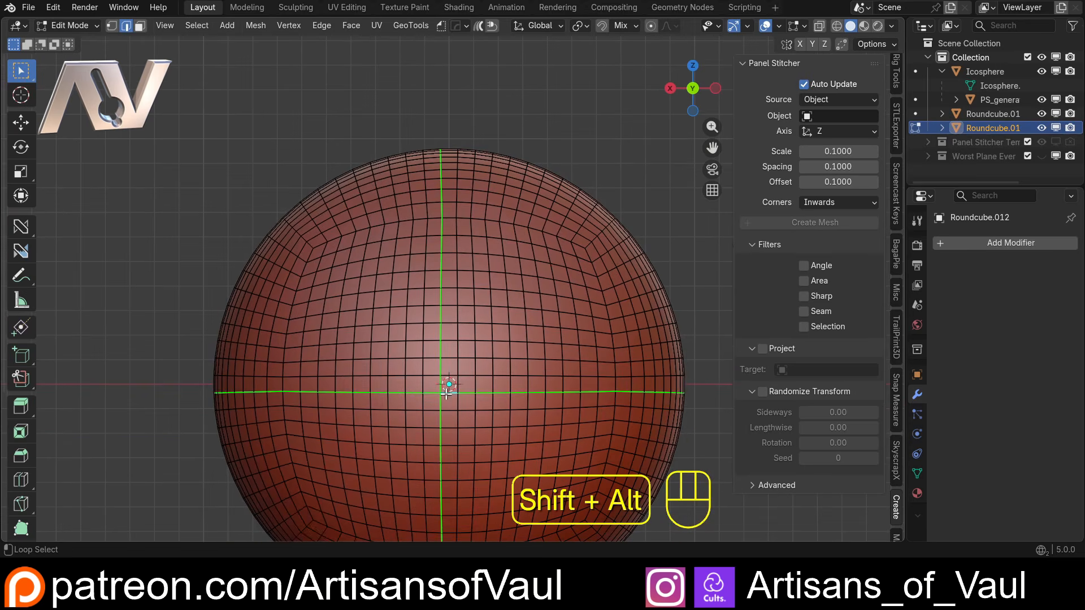
# - Mark the two selected edge loops as seams and return to Object Mode
pyautogui.scroll(-5, 449, 384)
pyautogui.moveTo(510, 303); pyautogui.dragTo(446, 336, button='middle')
pyautogui.scroll(2, 451, 338)
pyautogui.hotkey('alt', 'e')
pyautogui.hotkey('ctrl', 'e')
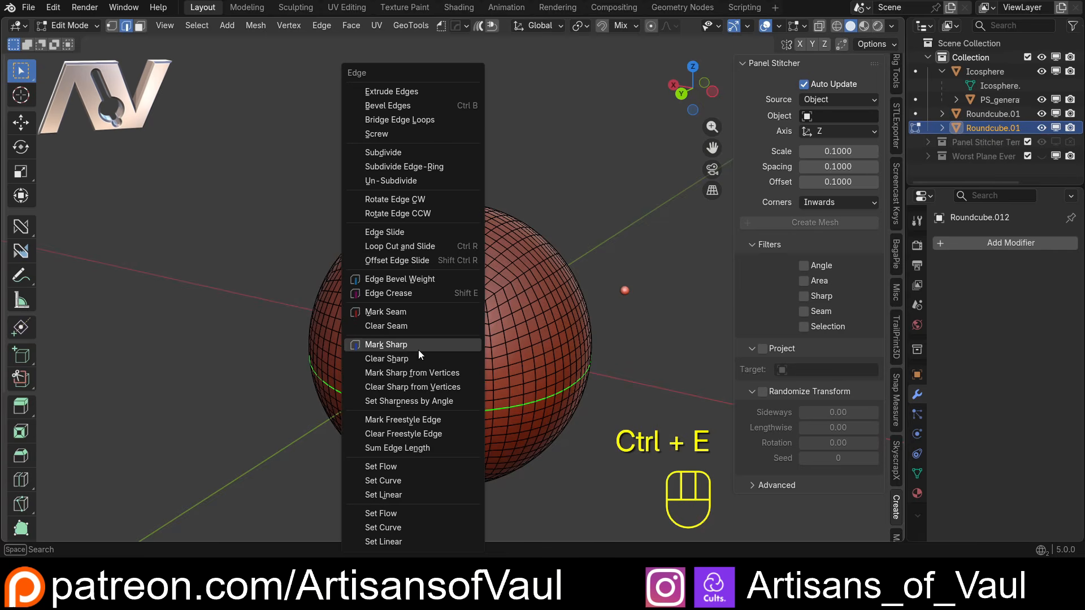
pyautogui.click(405, 311)
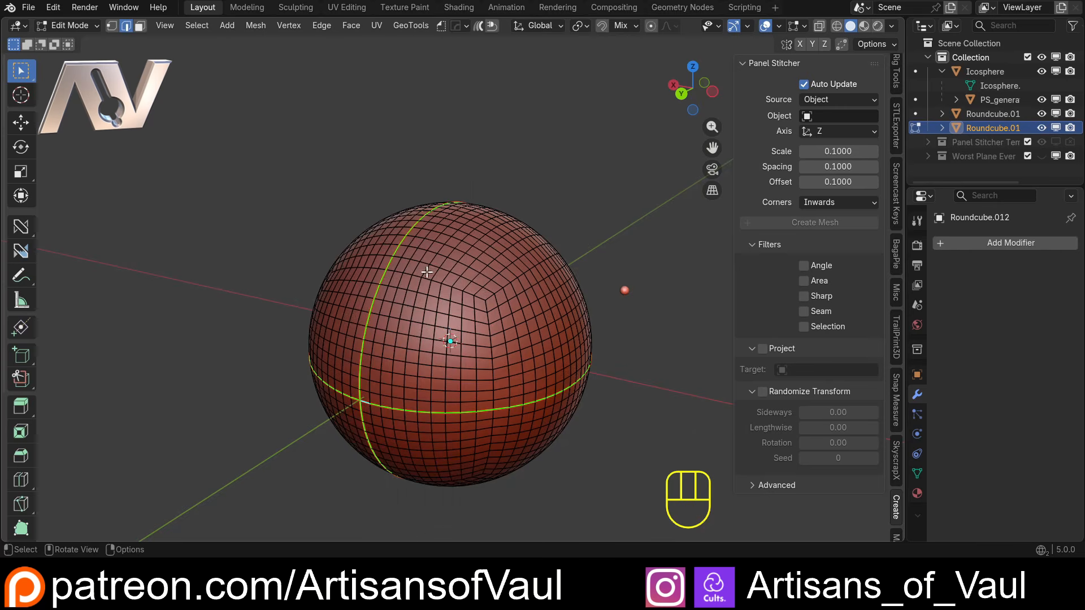
pyautogui.press('Tab')
# - Set Roundcube.010 as the stitched object for the large sphere and inspect the rivets along its edges
pyautogui.moveTo(422, 256); pyautogui.dragTo(474, 305, button='middle')
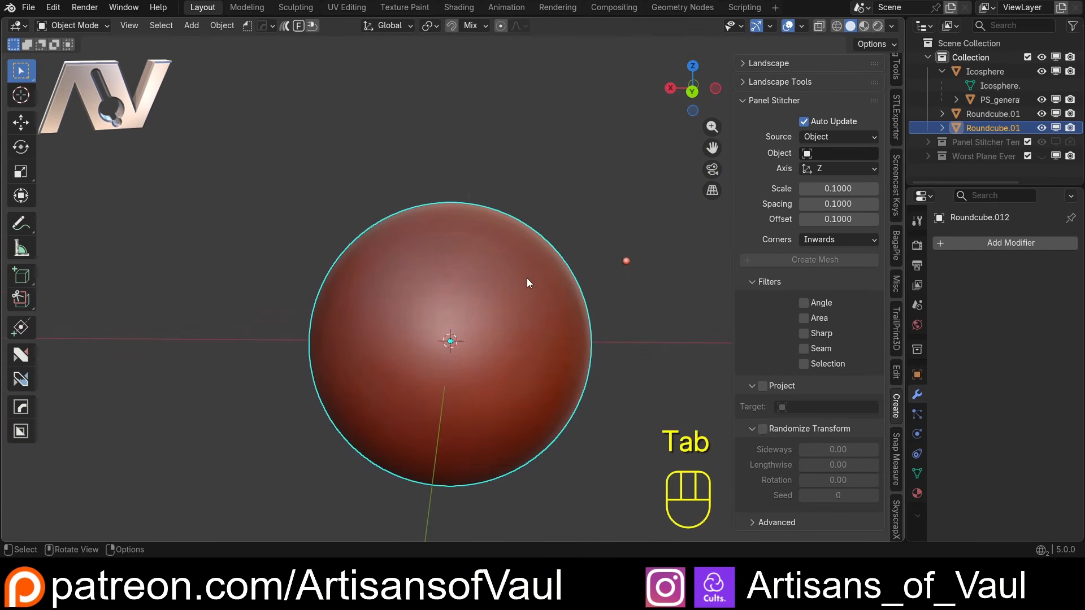
pyautogui.click(830, 153)
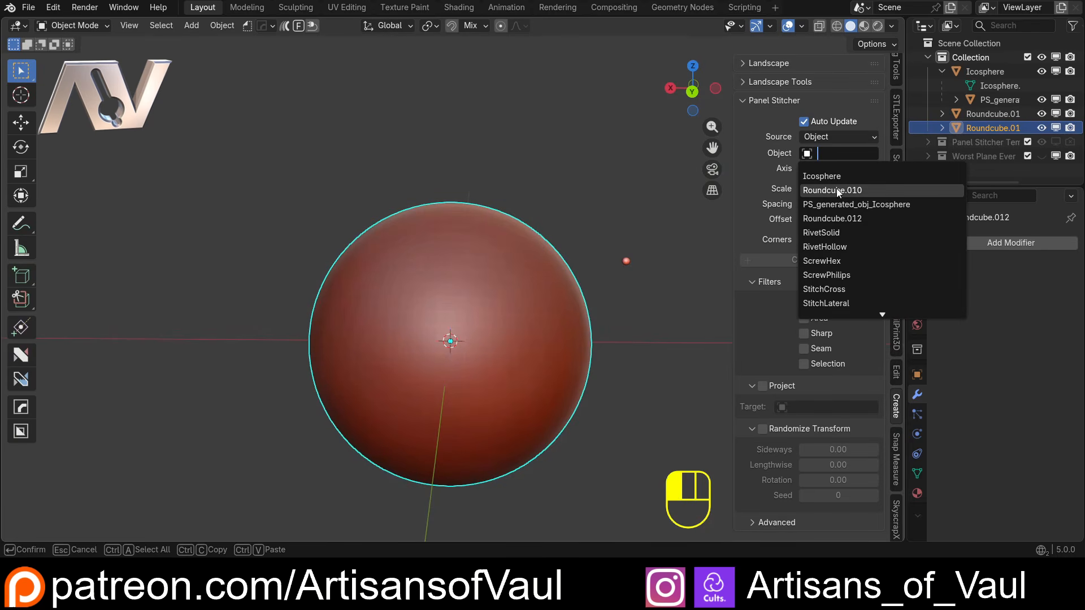
pyautogui.click(804, 192)
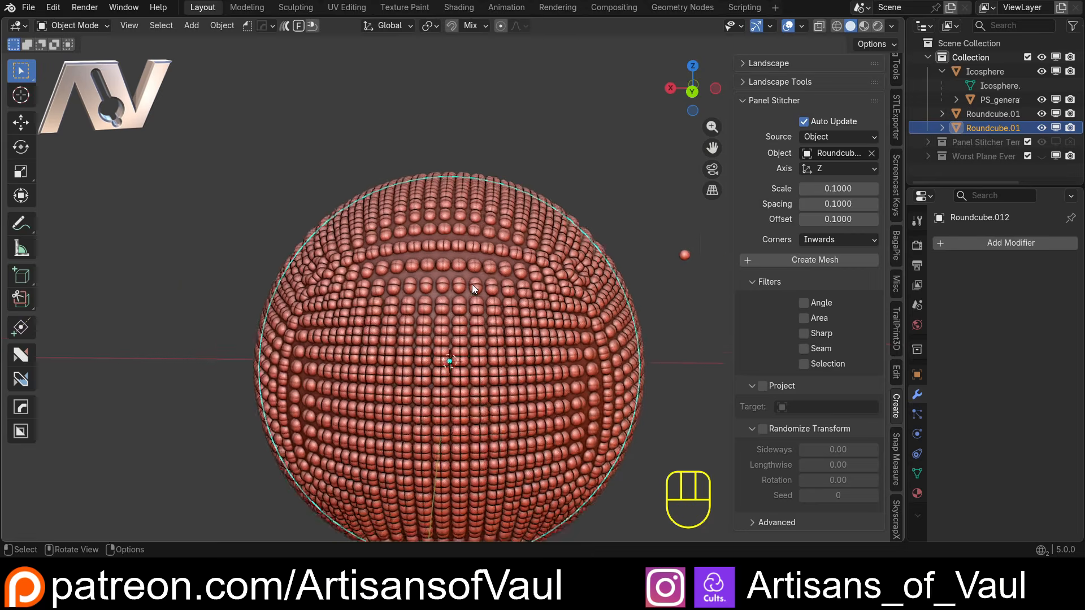
pyautogui.scroll(5, 472, 283)
pyautogui.scroll(-6, 470, 324)
pyautogui.moveTo(568, 255); pyautogui.dragTo(503, 283, button='middle')
pyautogui.scroll(-4, 492, 297)
pyautogui.scroll(2, 565, 280)
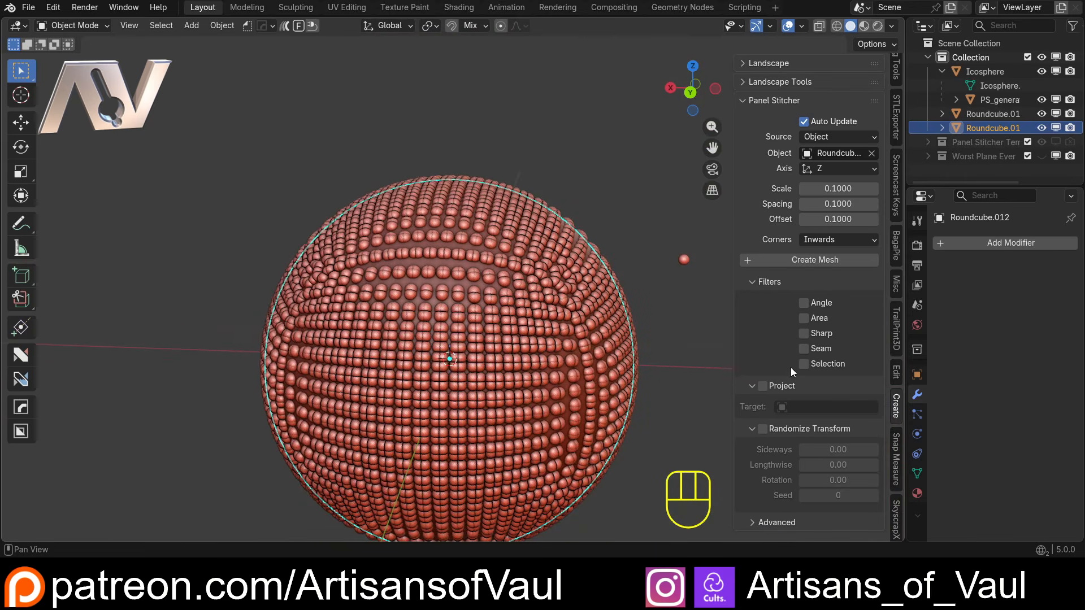
# - Enable the Seam filter so rivets follow only the sphere's marked seams, and check them around the surface
pyautogui.click(803, 348)
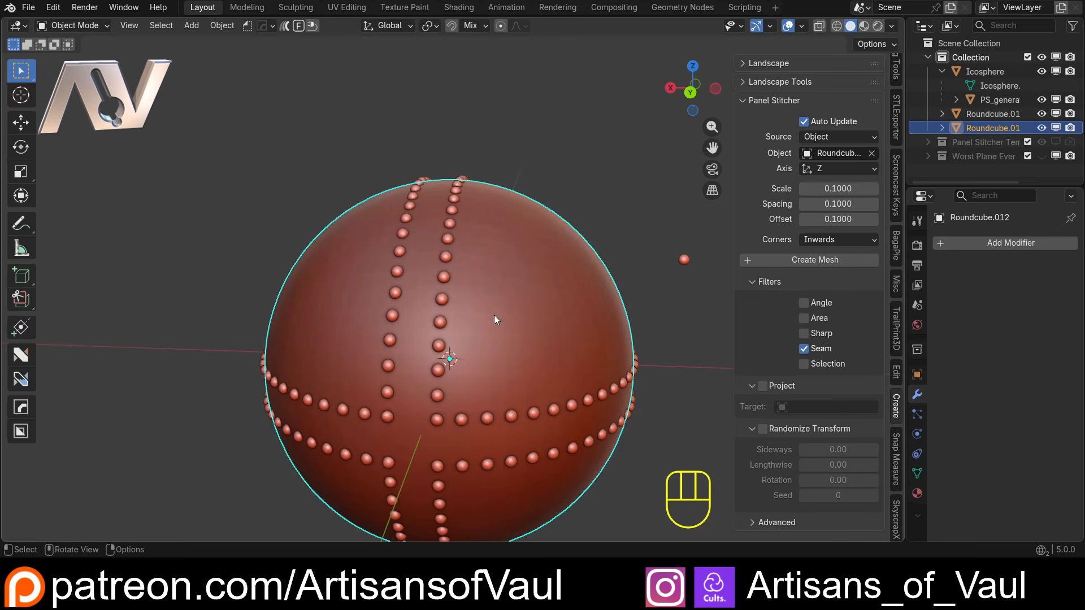
pyautogui.moveTo(460, 313); pyautogui.dragTo(500, 327, button='middle')
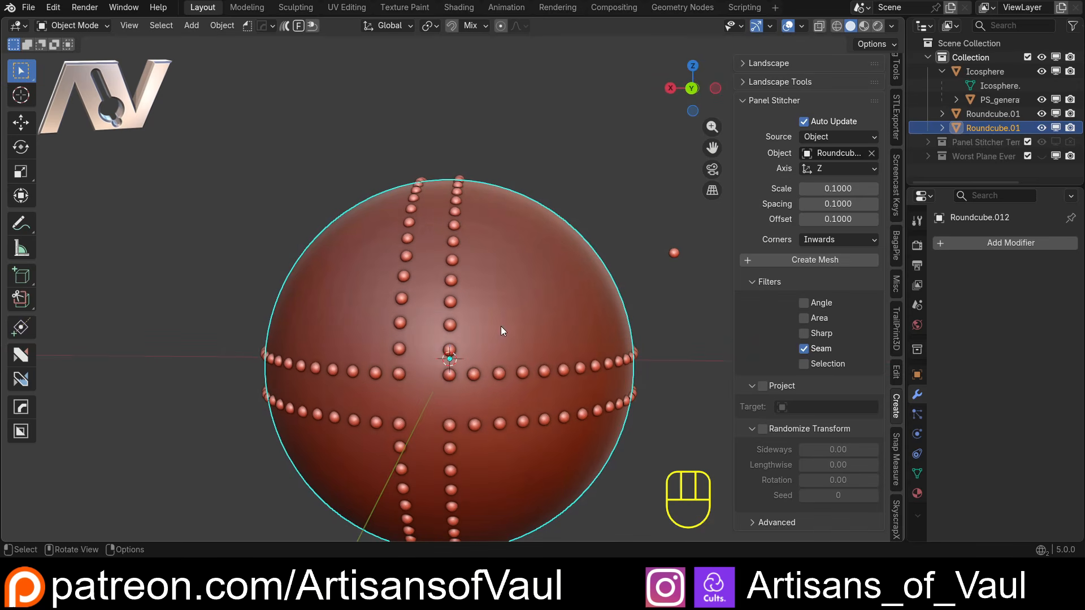
pyautogui.scroll(-2, 570, 261)
pyautogui.moveTo(556, 257); pyautogui.dragTo(444, 193, button='middle')
pyautogui.scroll(2, 528, 247)
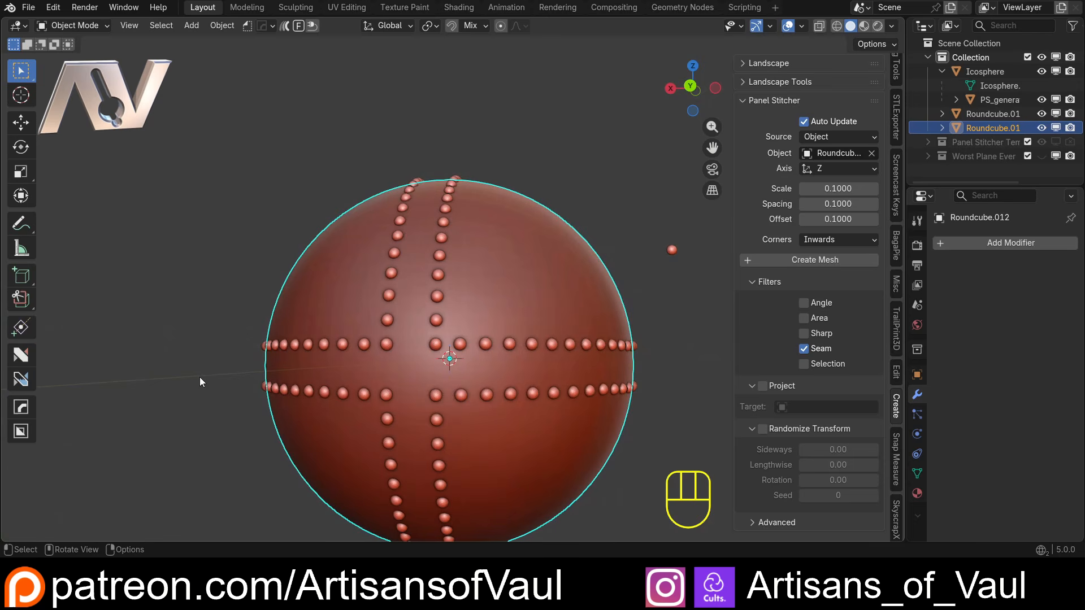
# - Set the sphere's rivet offset to 0.05 so the rows sit closer to the marked seams
pyautogui.moveTo(596, 378); pyautogui.dragTo(415, 246, button='middle')
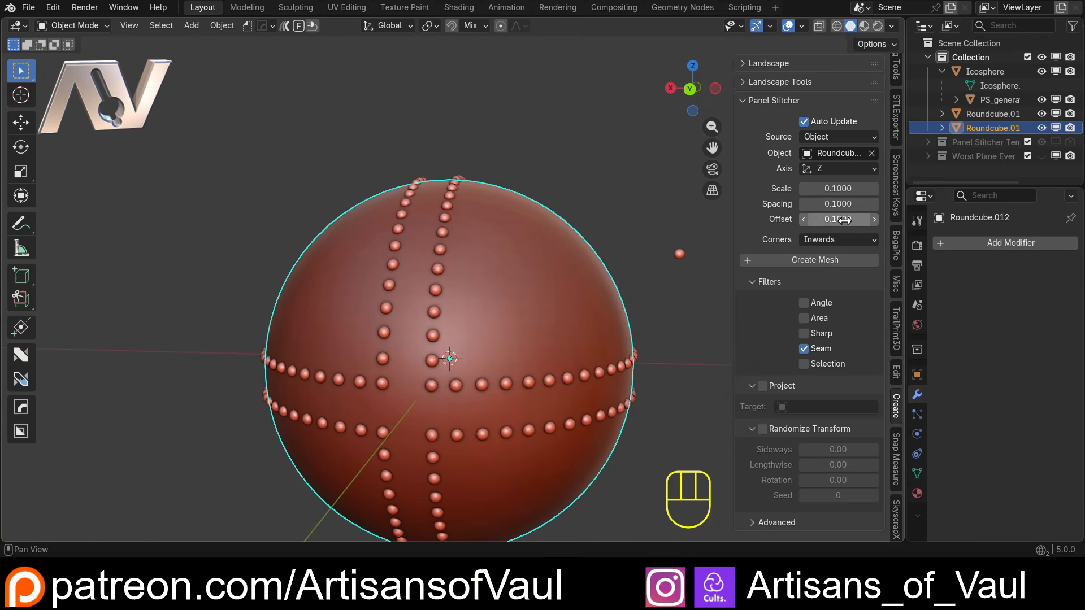
pyautogui.moveTo(816, 219); pyautogui.dragTo(788, 220)
pyautogui.scroll(-3, 518, 202)
pyautogui.moveTo(517, 202); pyautogui.dragTo(453, 292, button='middle')
# - In Edit Mode, select a straight path of edges joining the sphere's existing seam lines and mark it as a seam
pyautogui.press('Tab')
pyautogui.scroll(3, 453, 292)
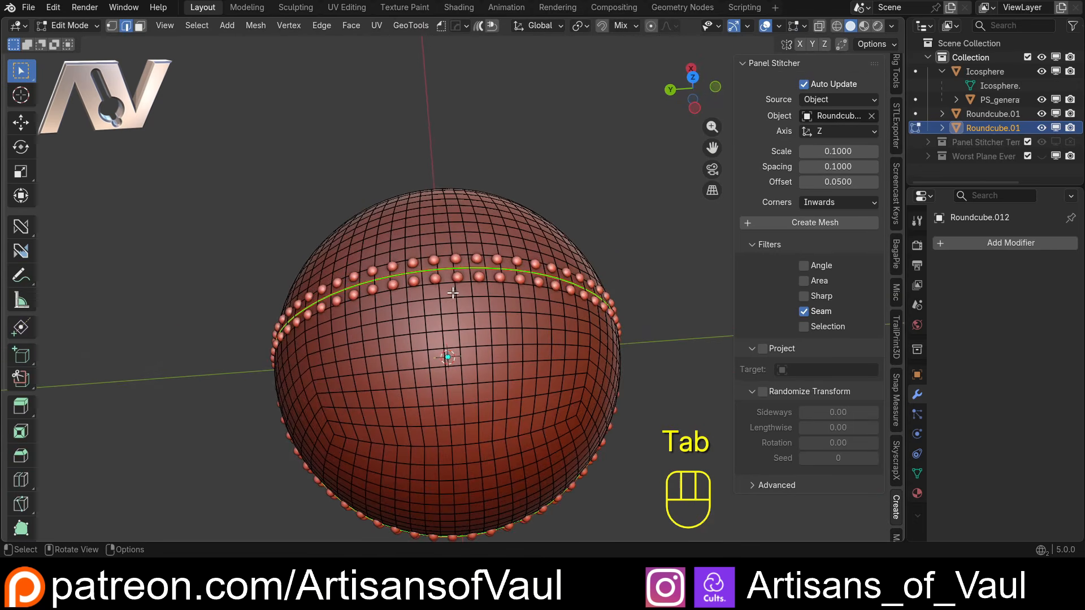
pyautogui.keyDown('shift'); pyautogui.moveTo(466, 495); pyautogui.dragTo(469, 241, button='middle'); pyautogui.keyUp('shift')
pyautogui.keyDown('ctrl'); pyautogui.click(469, 241); pyautogui.keyUp('ctrl')
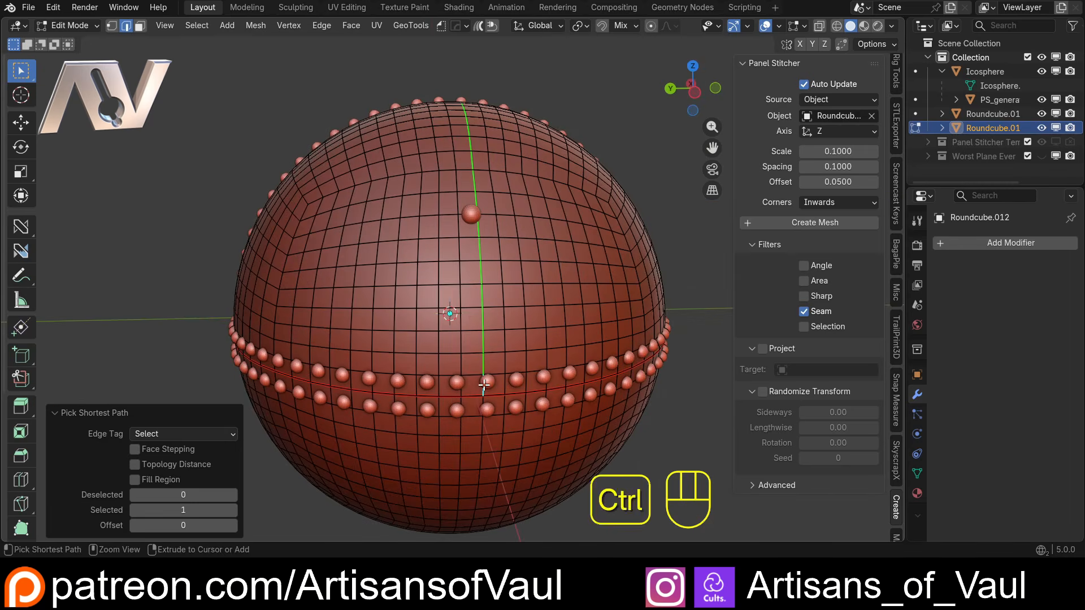
pyautogui.hotkey('ctrl', 'e')
pyautogui.click(460, 296)
# - Create the rivet mesh again for the added seam, return to Object Mode, and check the sphere all round
pyautogui.moveTo(459, 296)
pyautogui.mouseDown(button='middle')
pyautogui.moveTo(441, 281)
pyautogui.moveTo(528, 254)
pyautogui.moveTo(473, 261)
pyautogui.moveTo(459, 291)
pyautogui.moveTo(446, 285)
pyautogui.mouseUp(button='middle')
pyautogui.click(823, 222)
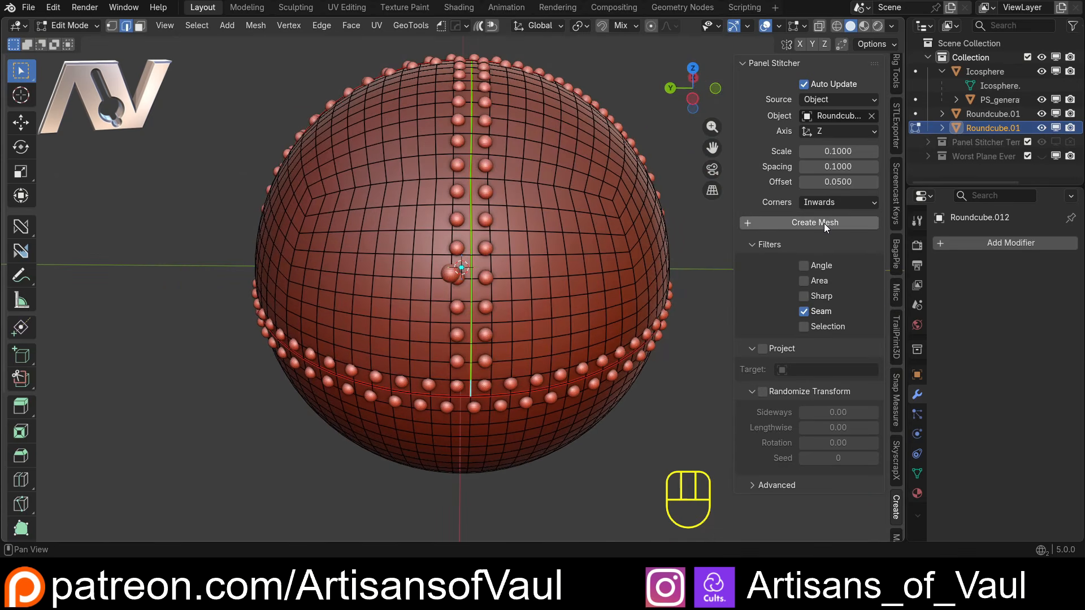
pyautogui.moveTo(380, 223); pyautogui.dragTo(415, 320, button='middle')
pyautogui.press('Tab')
pyautogui.scroll(1, 415, 320)
pyautogui.scroll(-3, 444, 287)
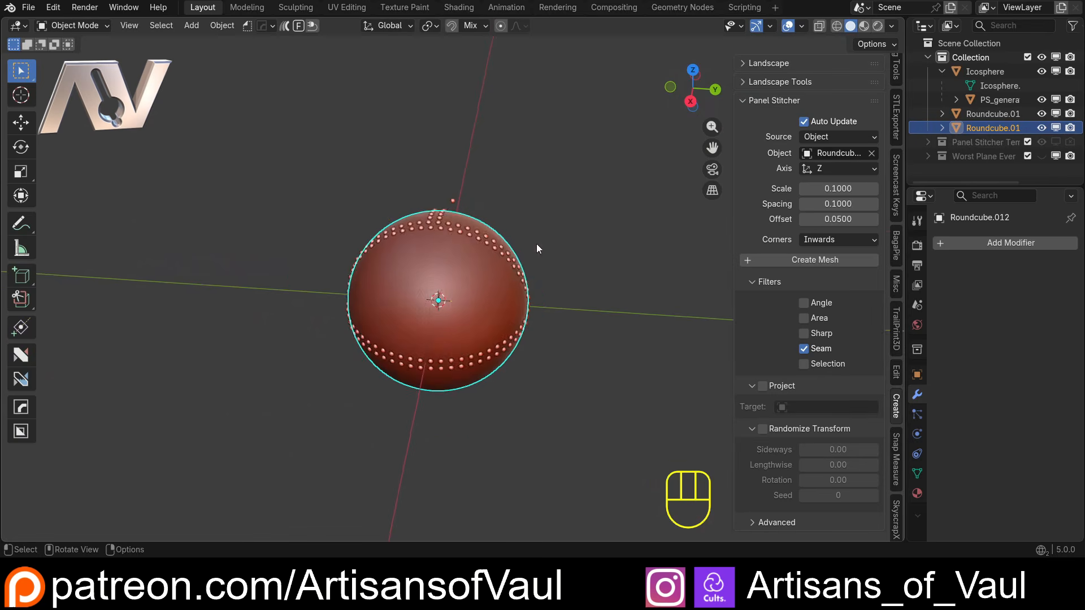
pyautogui.moveTo(537, 243); pyautogui.dragTo(371, 229, button='middle')
pyautogui.keyDown('shift'); pyautogui.moveTo(412, 294); pyautogui.dragTo(322, 293, button='middle'); pyautogui.keyUp('shift')
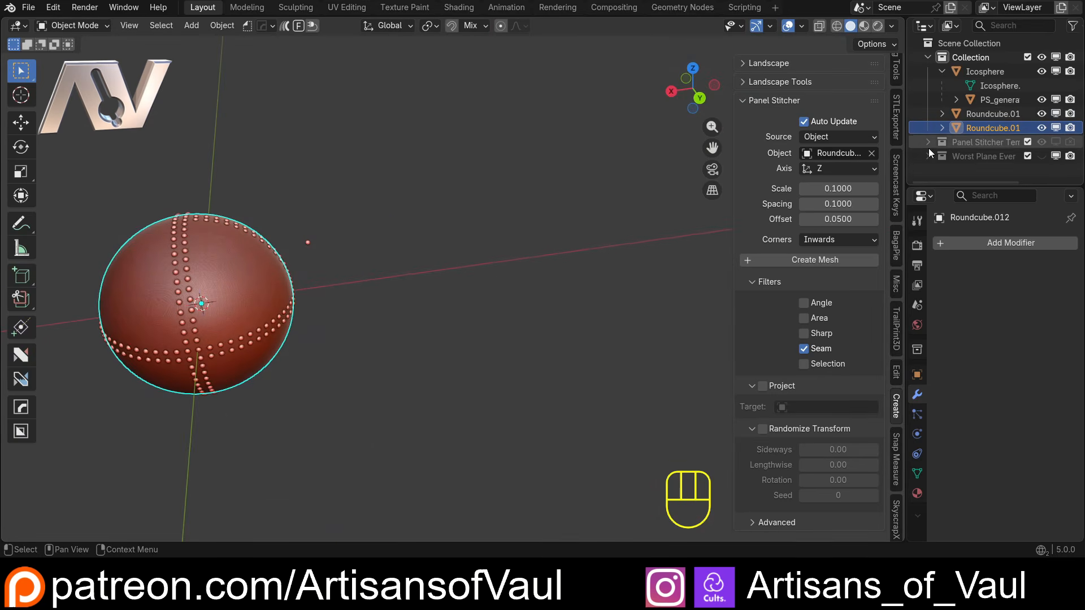
# - Show the Worst Plane Ever collection, select the plane's fuselage, and bring the area above the wing into view
pyautogui.click(1041, 156)
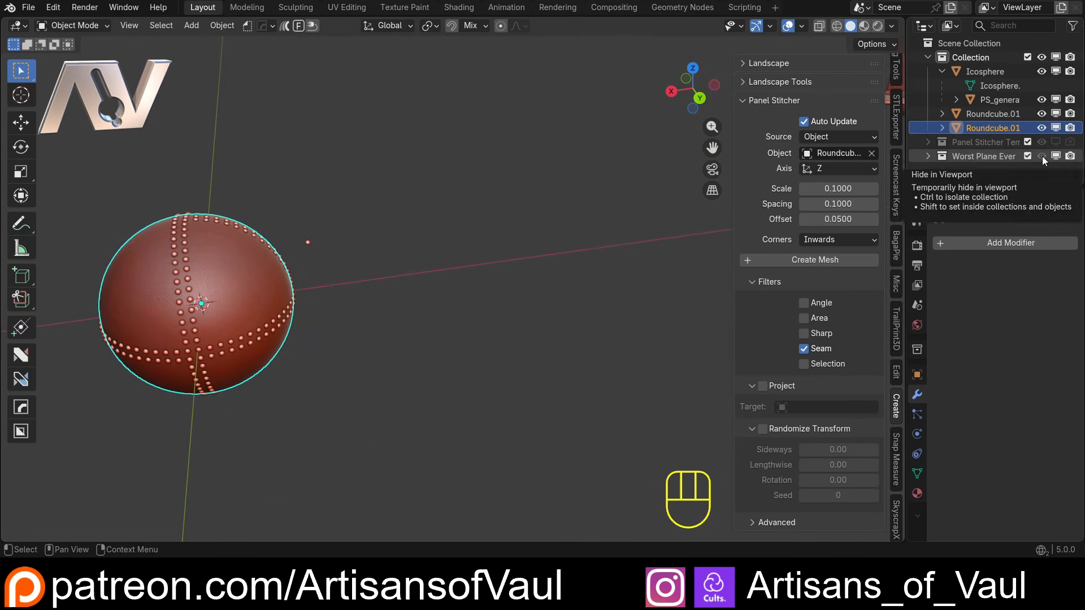
pyautogui.scroll(-9, 606, 227)
pyautogui.keyDown('shift'); pyautogui.moveTo(643, 228); pyautogui.dragTo(469, 329, button='middle'); pyautogui.keyUp('shift')
pyautogui.scroll(5, 618, 238)
pyautogui.scroll(4, 380, 291)
pyautogui.scroll(-4, 334, 305)
pyautogui.click(472, 463)
pyautogui.click(518, 496)
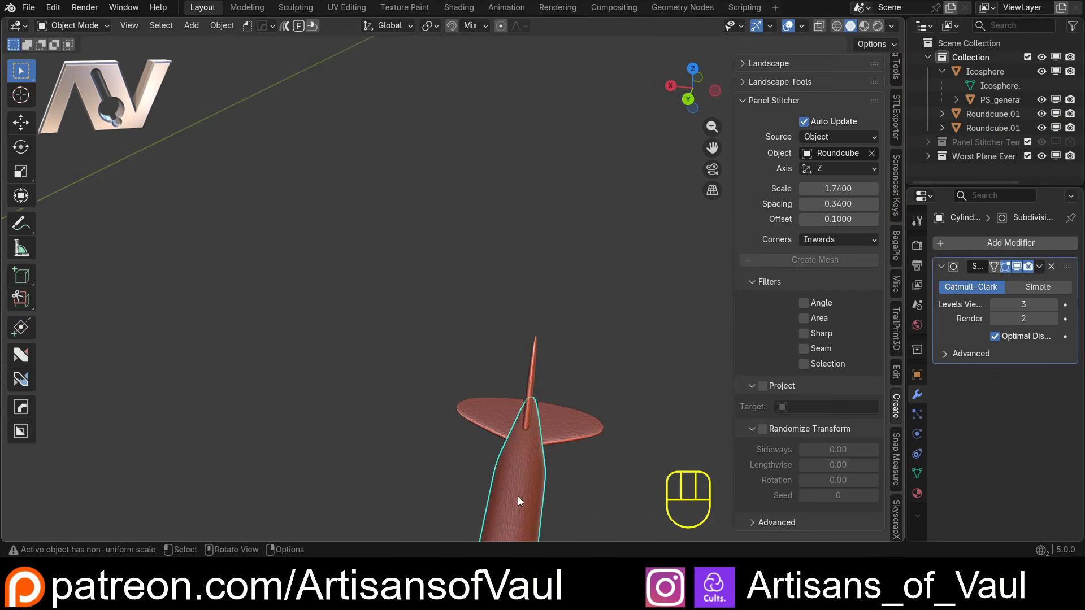
pyautogui.keyDown('shift'); pyautogui.moveTo(517, 496); pyautogui.dragTo(527, 239, button='middle'); pyautogui.keyUp('shift')
pyautogui.scroll(2, 529, 243)
pyautogui.moveTo(540, 392); pyautogui.dragTo(419, 368, button='middle')
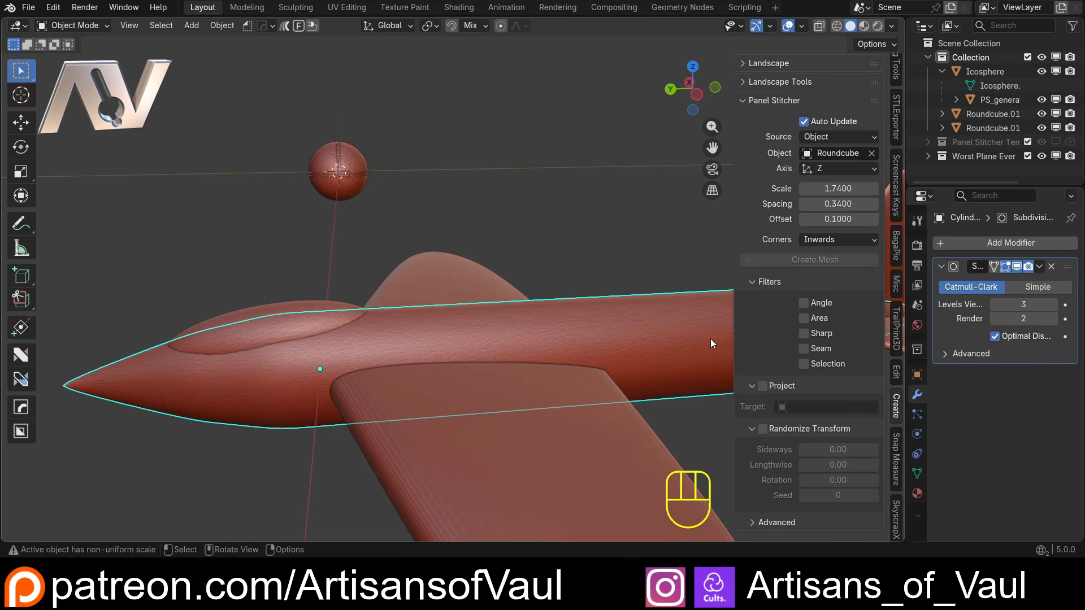
# - Enable the Area filter for the fuselage and disable it again
pyautogui.scroll(2, 497, 345)
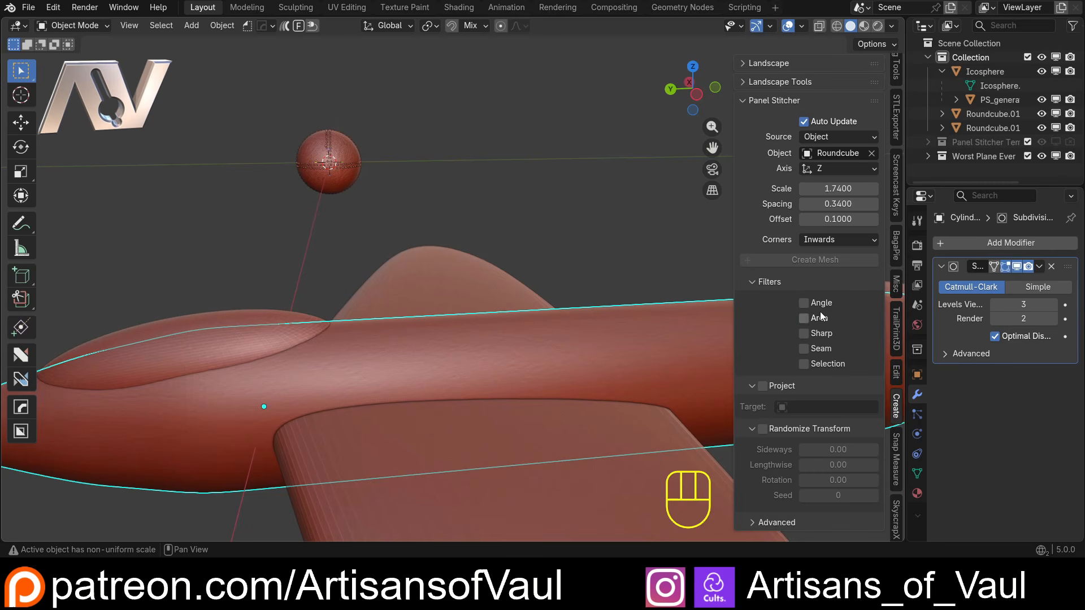
pyautogui.click(803, 317)
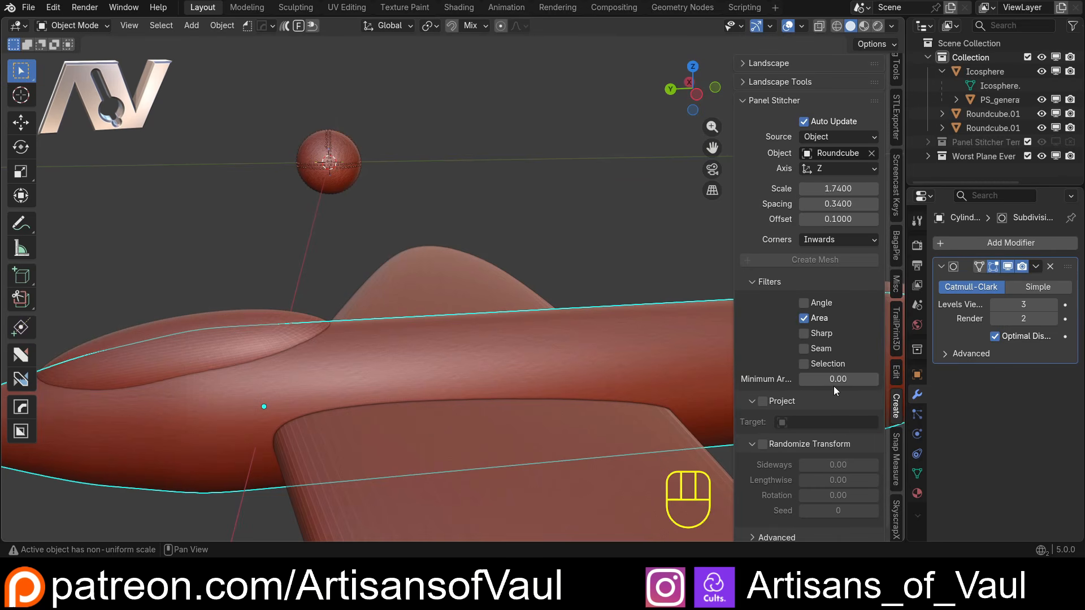
pyautogui.click(803, 317)
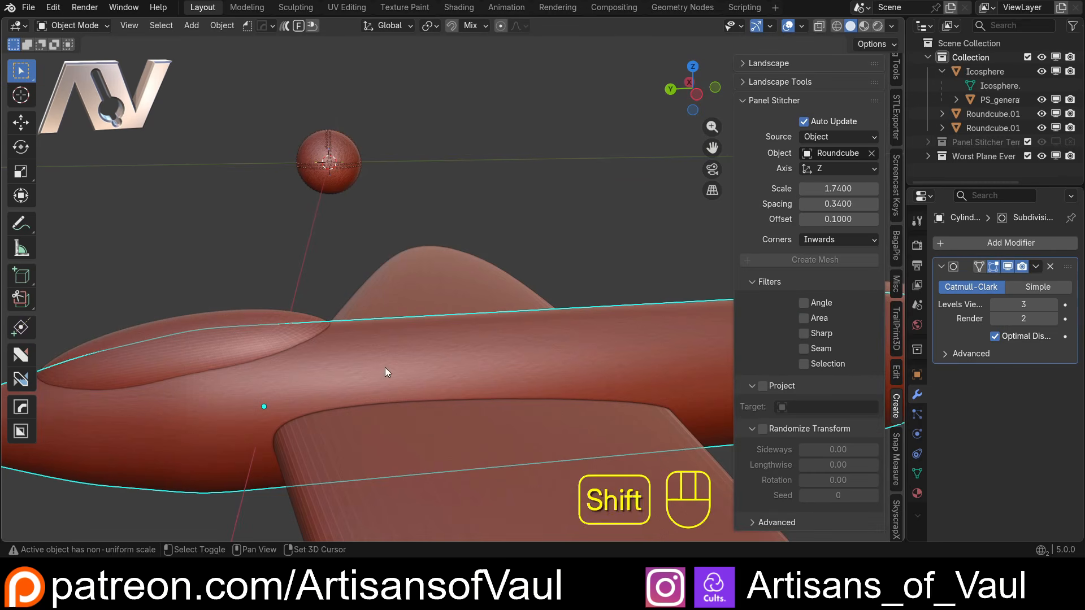
# - In Edit Mode, select a connected path of fuselage edges above the wing to outline a panel
pyautogui.keyDown('shift'); pyautogui.moveTo(384, 367); pyautogui.dragTo(375, 335, button='middle'); pyautogui.keyUp('shift')
pyautogui.press('Tab')
pyautogui.moveTo(583, 310); pyautogui.dragTo(510, 330, button='middle')
pyautogui.scroll(3, 475, 299)
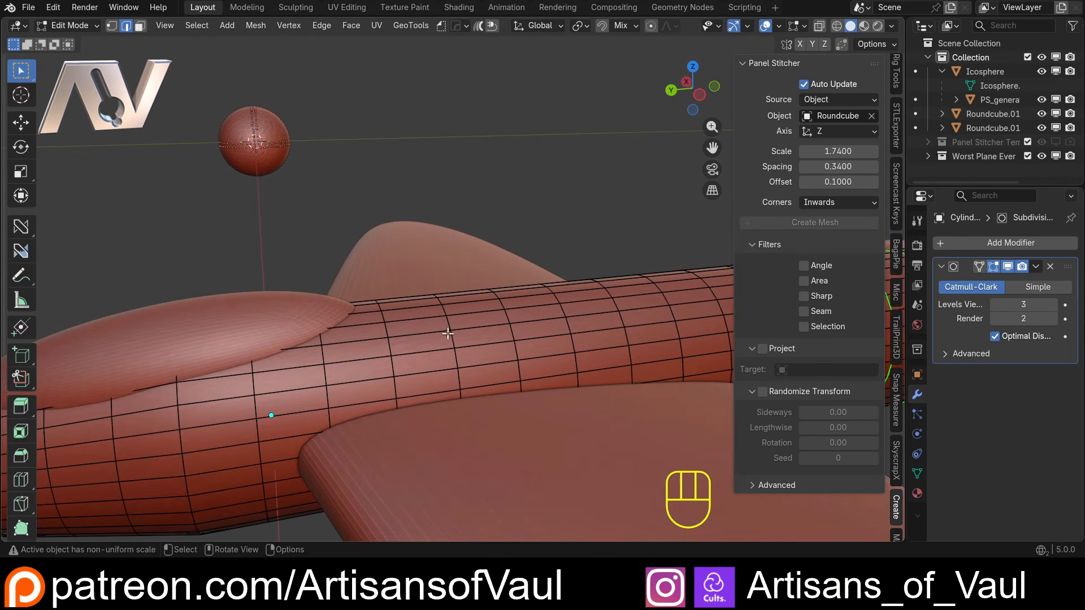
pyautogui.press('2')
pyautogui.click(459, 378)
pyautogui.keyDown('ctrl'); pyautogui.click(550, 377); pyautogui.keyUp('ctrl')
pyautogui.keyDown('ctrl'); pyautogui.click(626, 337); pyautogui.keyUp('ctrl')
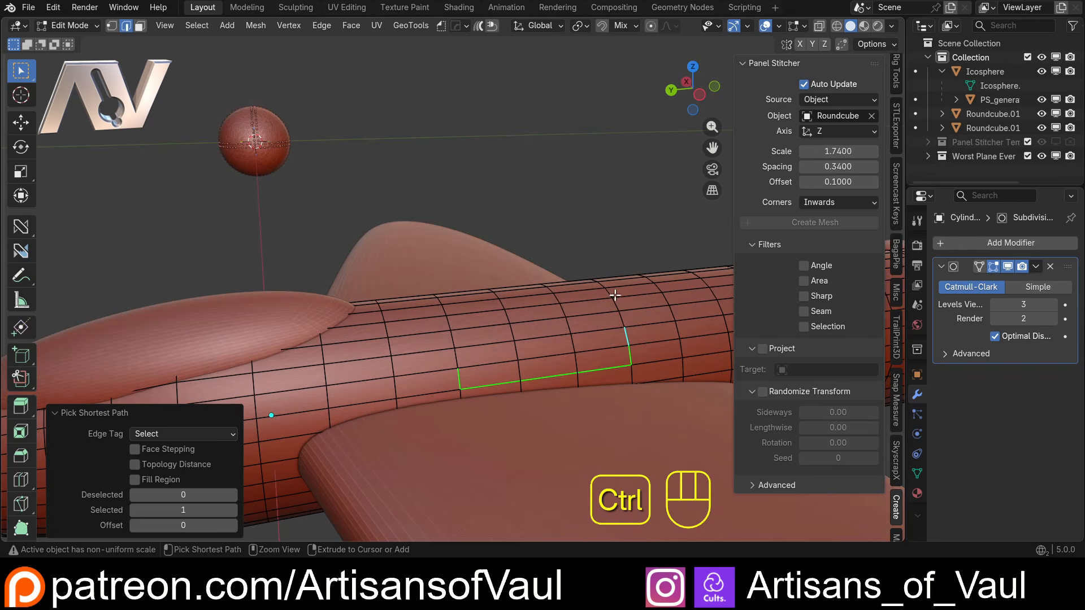
pyautogui.keyDown('ctrl'); pyautogui.click(445, 314); pyautogui.keyUp('ctrl')
# - Extend the edge selection with further panel outlines over the fuselage top and back towards the tail
pyautogui.moveTo(449, 342); pyautogui.dragTo(593, 311, button='middle')
pyautogui.keyDown('shift'); pyautogui.click(452, 222); pyautogui.keyUp('shift')
pyautogui.keyDown('shift'); pyautogui.click(445, 323); pyautogui.keyUp('shift')
pyautogui.hotkey('ctrl', 'z')
pyautogui.scroll(-3, 489, 339)
pyautogui.moveTo(489, 339); pyautogui.dragTo(544, 304, button='middle')
pyautogui.scroll(2, 490, 355)
pyautogui.keyDown('shift'); pyautogui.click(544, 305); pyautogui.keyUp('shift')
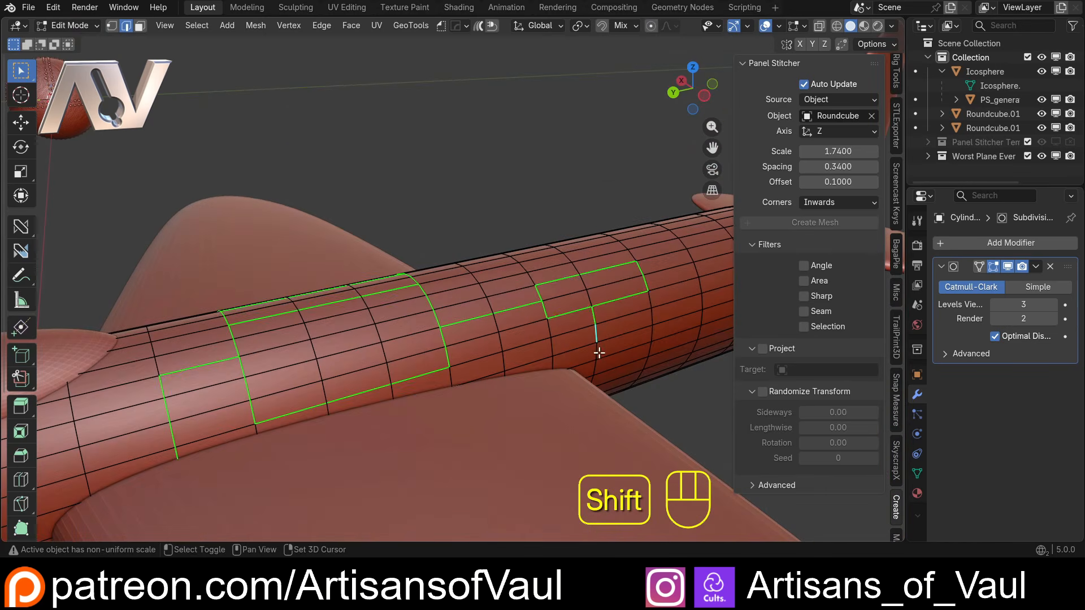
pyautogui.moveTo(599, 353); pyautogui.dragTo(582, 271, button='middle')
pyautogui.keyDown('ctrl'); pyautogui.click(600, 406); pyautogui.keyUp('ctrl')
pyautogui.moveTo(627, 339); pyautogui.dragTo(622, 404, button='middle')
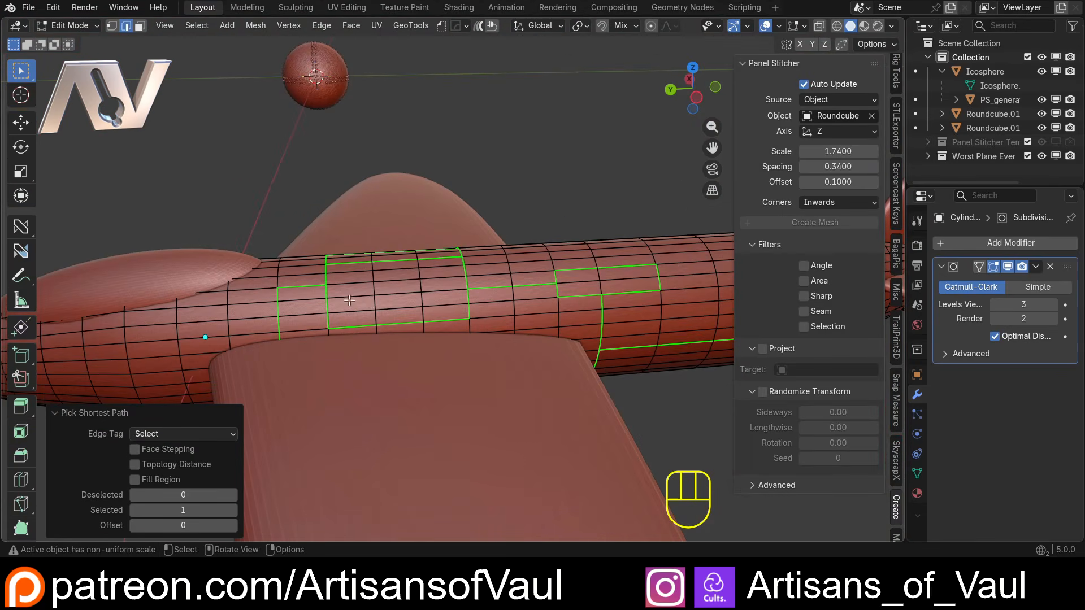
pyautogui.moveTo(349, 300); pyautogui.dragTo(675, 332, button='middle')
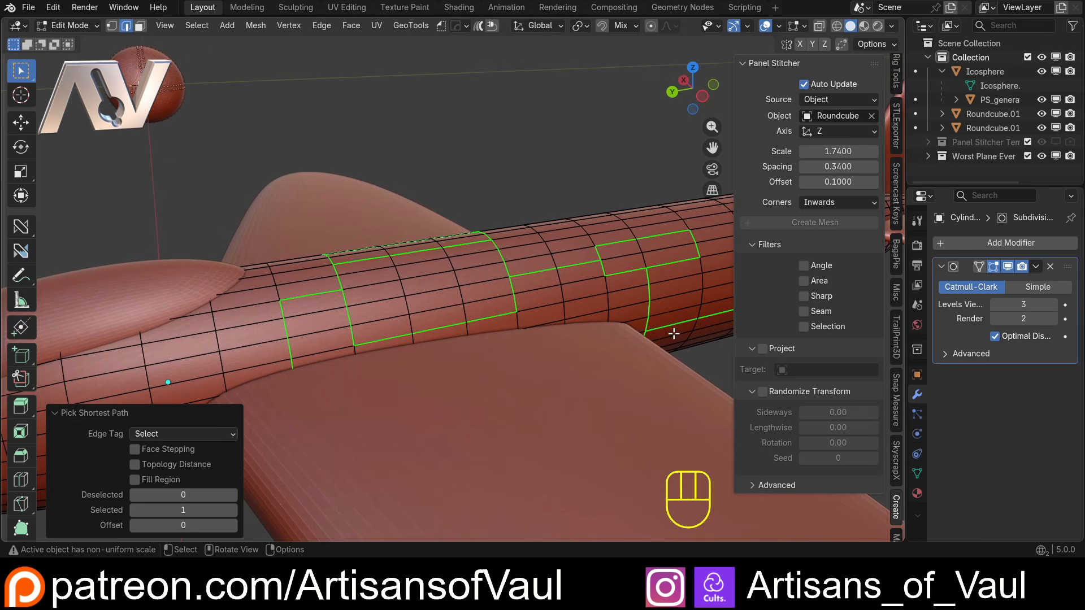
# - Enable the Selection filter for the fuselage, review the selection types, and keep Full
pyautogui.click(804, 326)
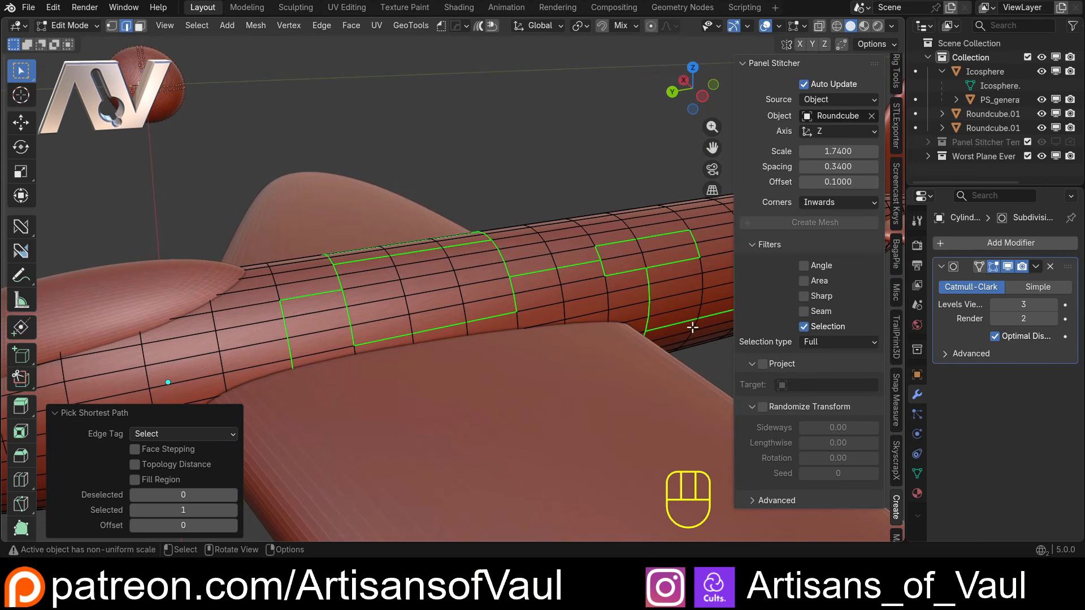
pyautogui.click(826, 343)
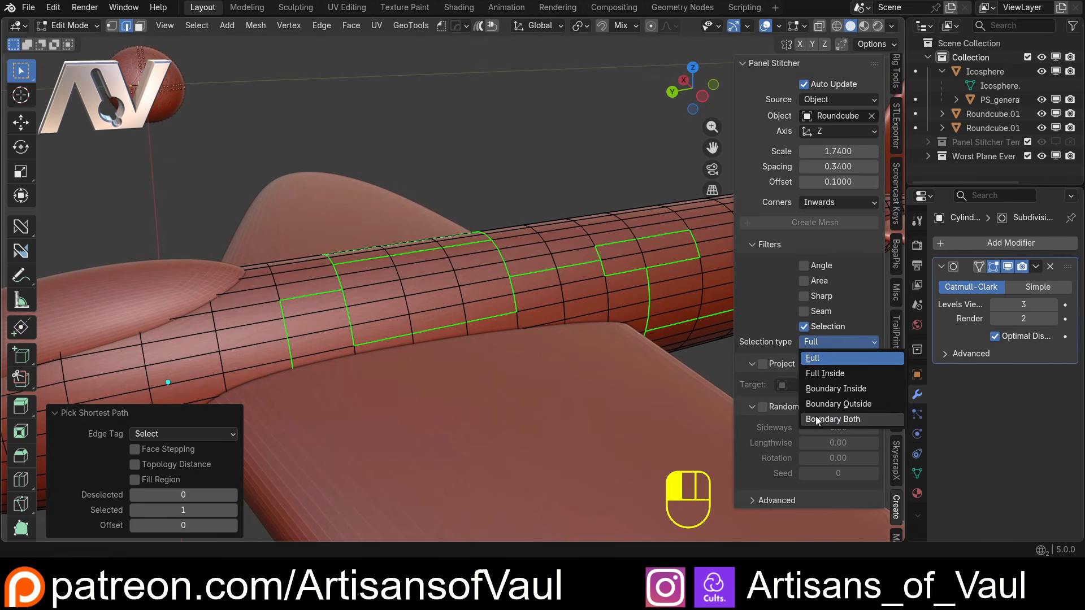
pyautogui.click(833, 350)
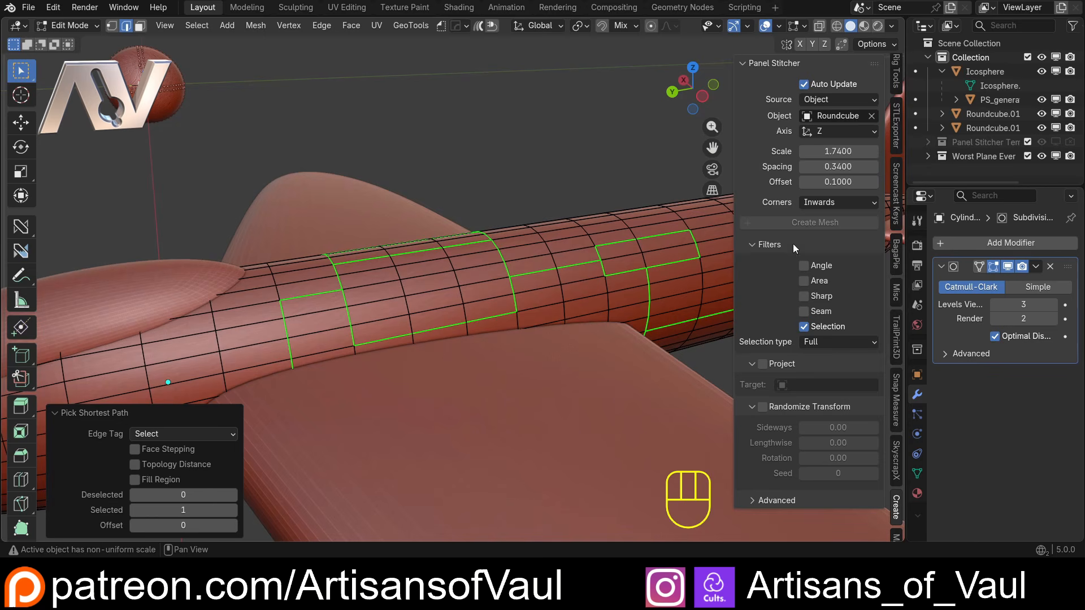
# - Use Roundcube.010 as the fuselage's stitched object at scale 0.31, return to Object Mode, and inspect the rivet lines
pyautogui.click(849, 118)
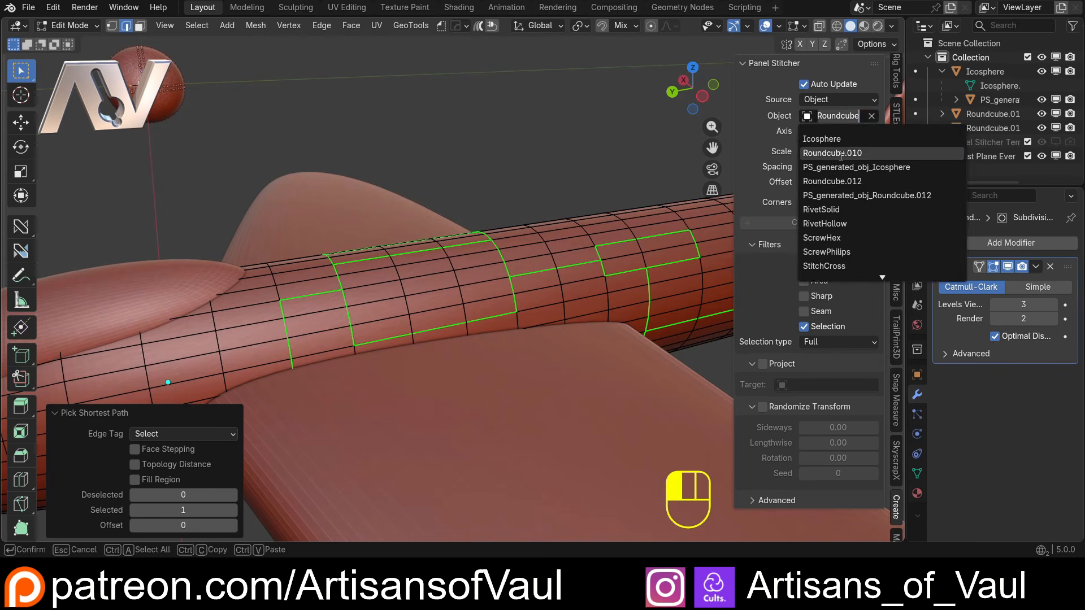
pyautogui.click(847, 152)
pyautogui.moveTo(852, 153); pyautogui.dragTo(774, 153)
pyautogui.scroll(-1, 589, 154)
pyautogui.press('Tab')
pyautogui.scroll(-2, 583, 158)
pyautogui.click(554, 191)
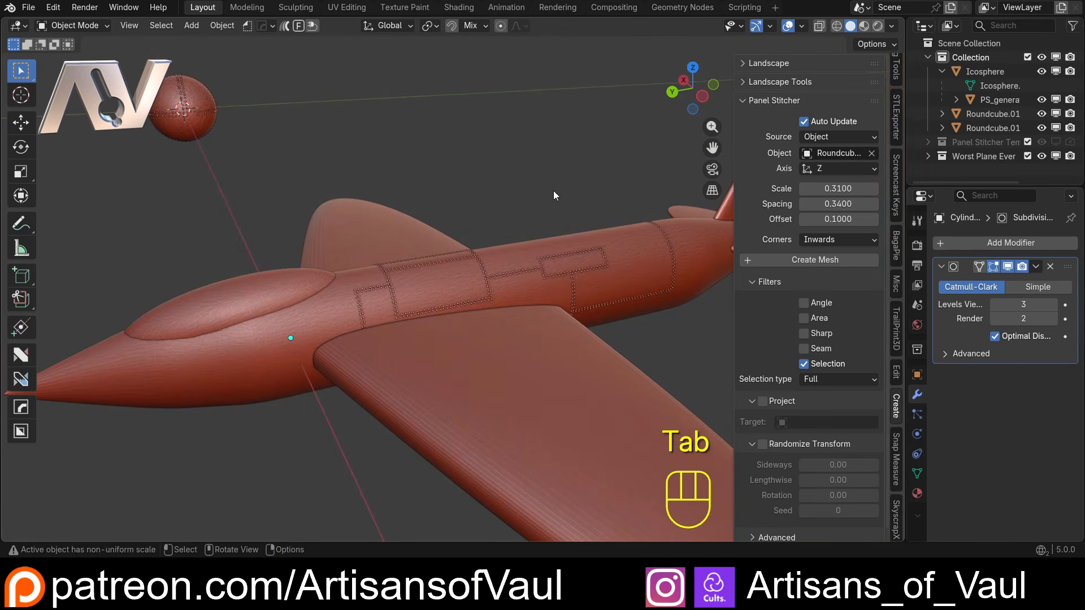
pyautogui.scroll(5, 531, 214)
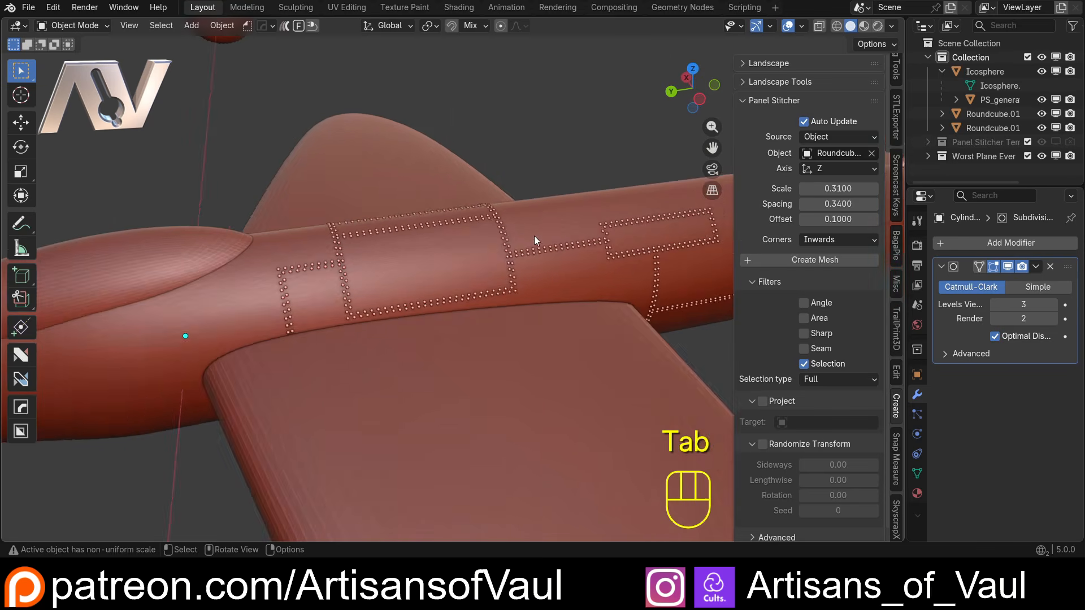
pyautogui.keyDown('shift'); pyautogui.moveTo(534, 236); pyautogui.dragTo(568, 245, button='middle'); pyautogui.keyUp('shift')
pyautogui.scroll(-1, 525, 272)
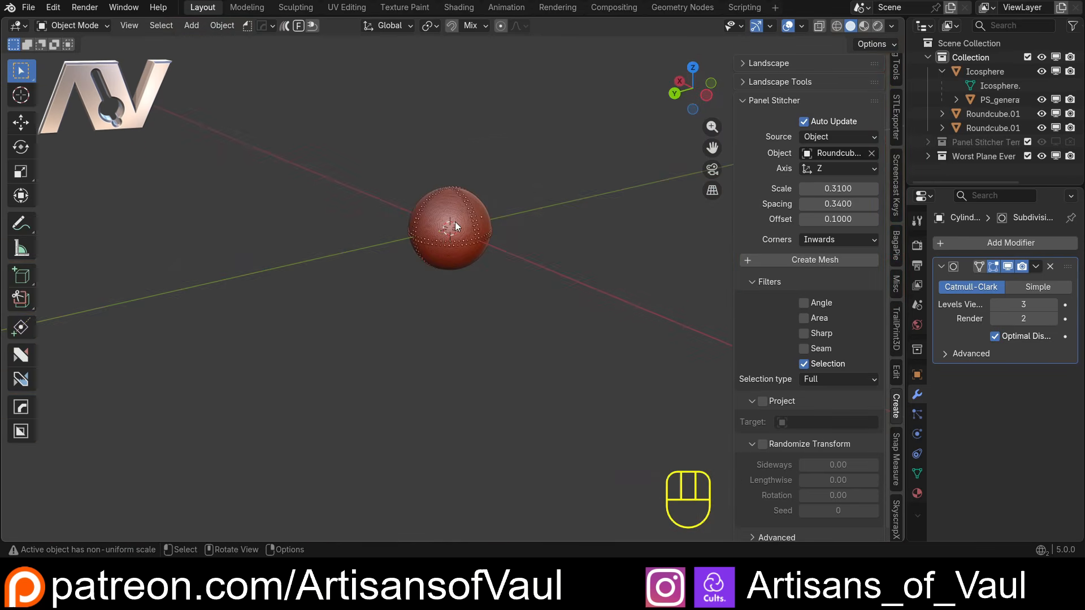
# - Delete the seam-stitched sphere and bring the riveted icosphere into view
pyautogui.click(455, 227)
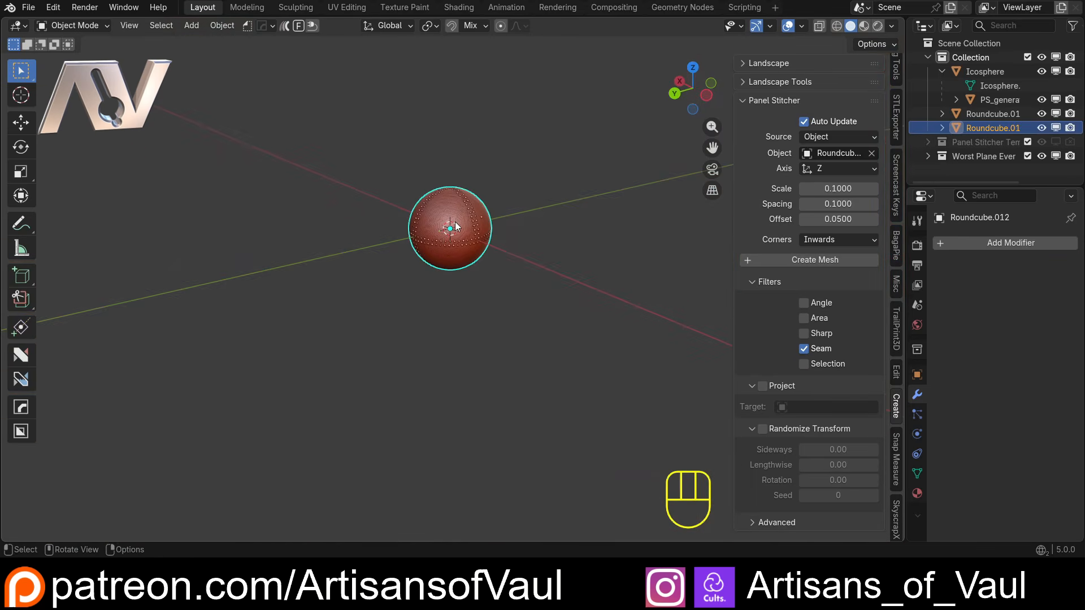
pyautogui.press('Delete')
pyautogui.moveTo(453, 219); pyautogui.dragTo(581, 302, button='middle')
pyautogui.scroll(5, 582, 301)
pyautogui.keyDown('shift'); pyautogui.moveTo(723, 404); pyautogui.dragTo(553, 278, button='middle'); pyautogui.keyUp('shift')
pyautogui.scroll(4, 565, 288)
pyautogui.keyDown('shift'); pyautogui.moveTo(656, 344); pyautogui.dragTo(492, 302, button='middle'); pyautogui.keyUp('shift')
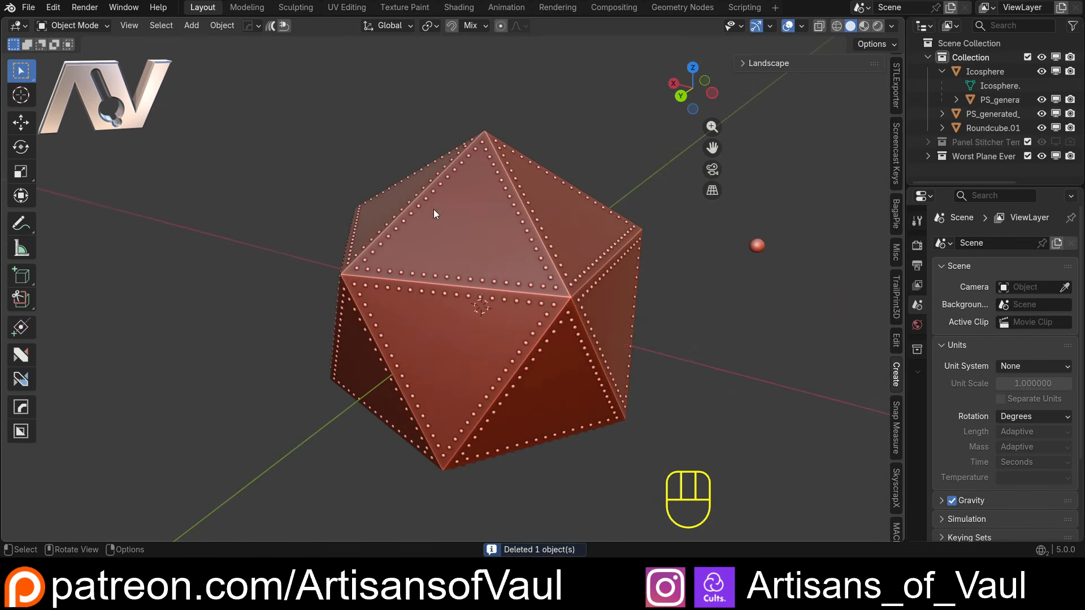
# - Add a Round Cube mesh at the icosphere's centre and scale it up to fill most of the icosphere
pyautogui.hotkey('shift', 'a')
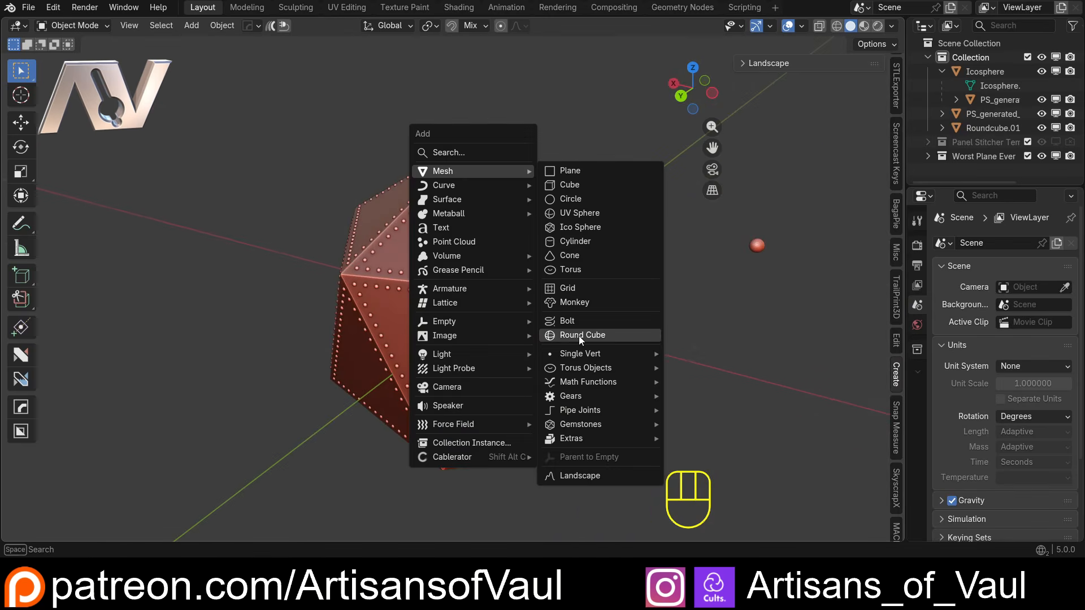
pyautogui.click(579, 335)
pyautogui.scroll(-3, 556, 307)
pyautogui.press('s')
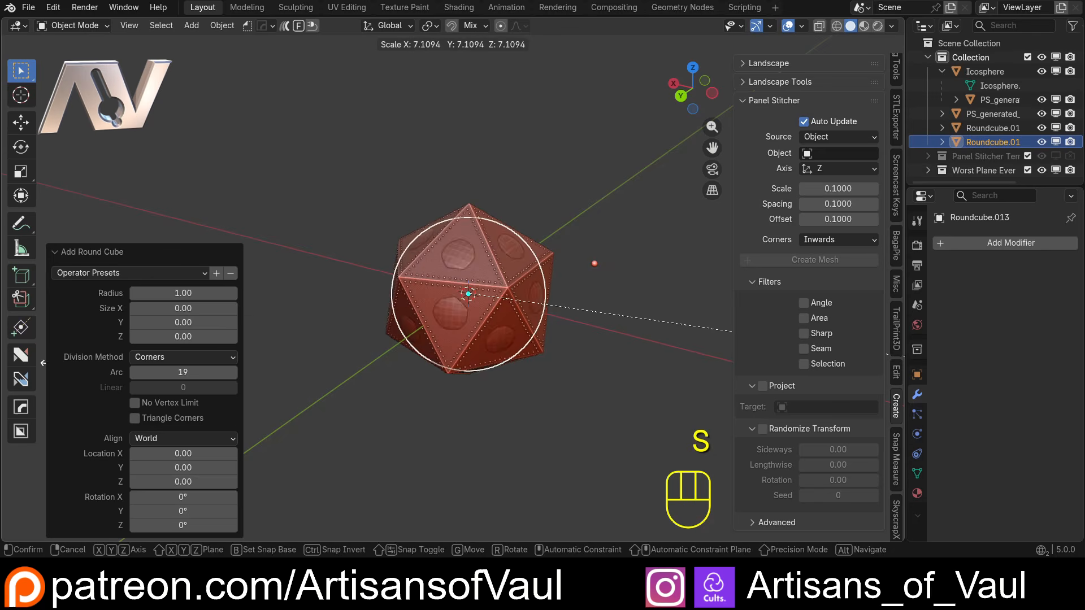
pyautogui.click(19, 367)
# - Isolate the new sphere, give it a level 2 Subdivision modifier, and apply the modifier with Smart Apply
pyautogui.press('KP_Divide')
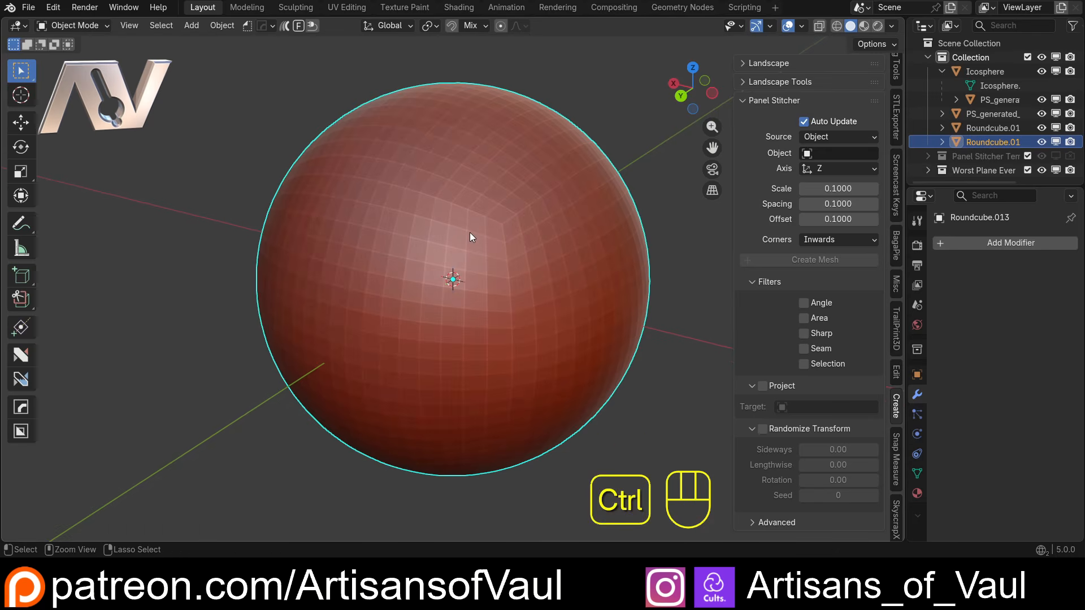
pyautogui.hotkey('ctrl', '2')
pyautogui.scroll(-2, 470, 234)
pyautogui.moveTo(461, 247)
pyautogui.mouseDown(button='middle')
pyautogui.moveTo(525, 229)
pyautogui.moveTo(450, 235)
pyautogui.mouseUp(button='middle')
pyautogui.scroll(3, 451, 235)
pyautogui.press('q')
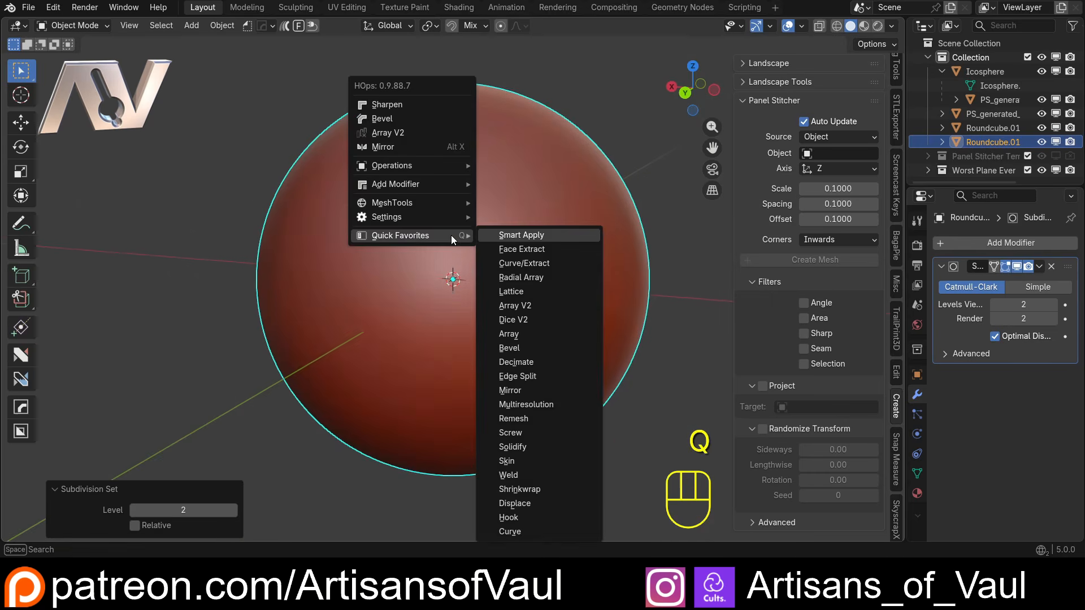
pyautogui.click(521, 235)
# - Check the sphere's denser mesh in Edit Mode, return to Object Mode, and leave the isolated view
pyautogui.press('Tab')
pyautogui.click(437, 209)
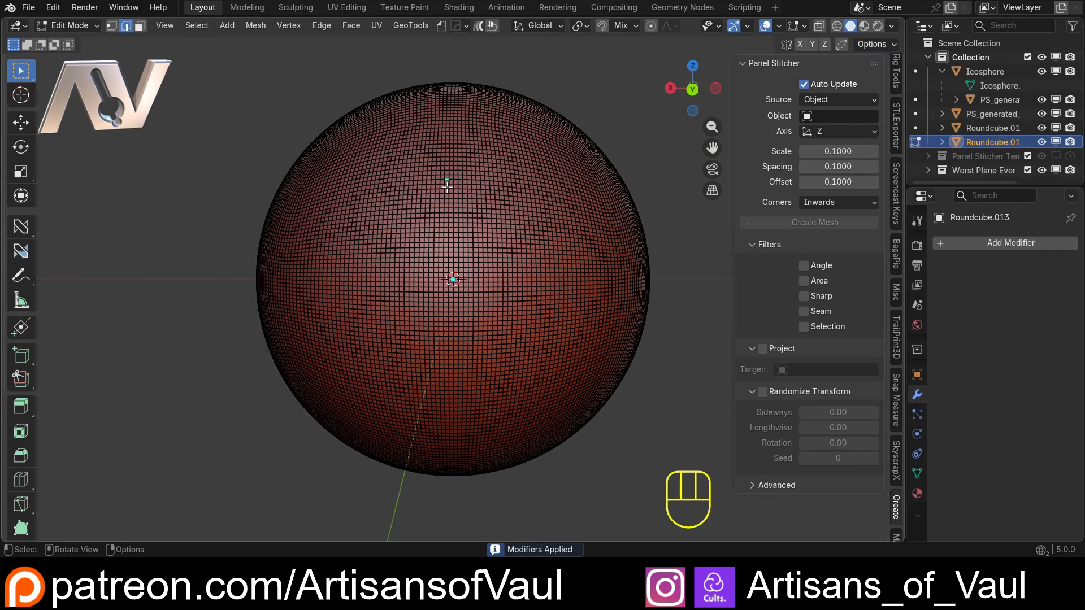
pyautogui.press('Tab')
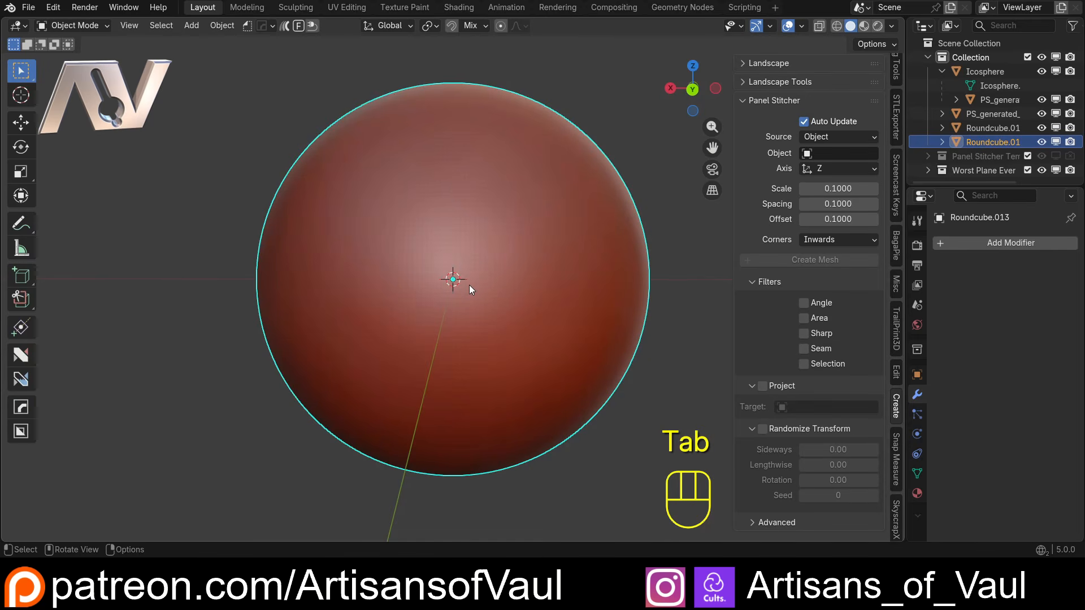
pyautogui.press('KP_Divide')
# - Select the icosphere, disable its display in viewports, and turn off its Randomize Transform option
pyautogui.moveTo(469, 285); pyautogui.dragTo(440, 276, button='middle')
pyautogui.click(469, 226)
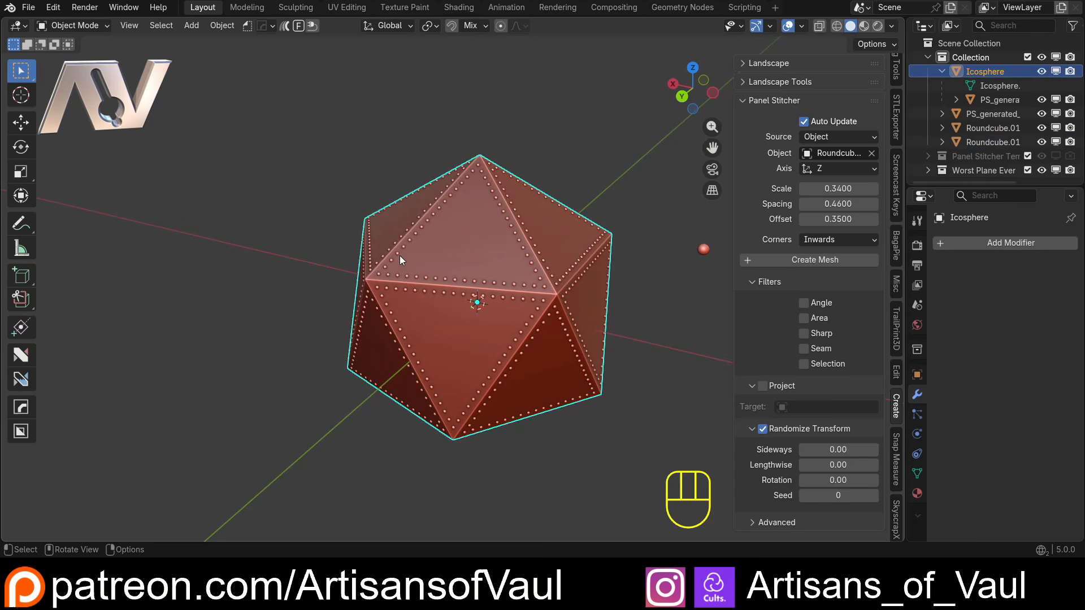
pyautogui.click(1055, 71)
pyautogui.scroll(3, 438, 255)
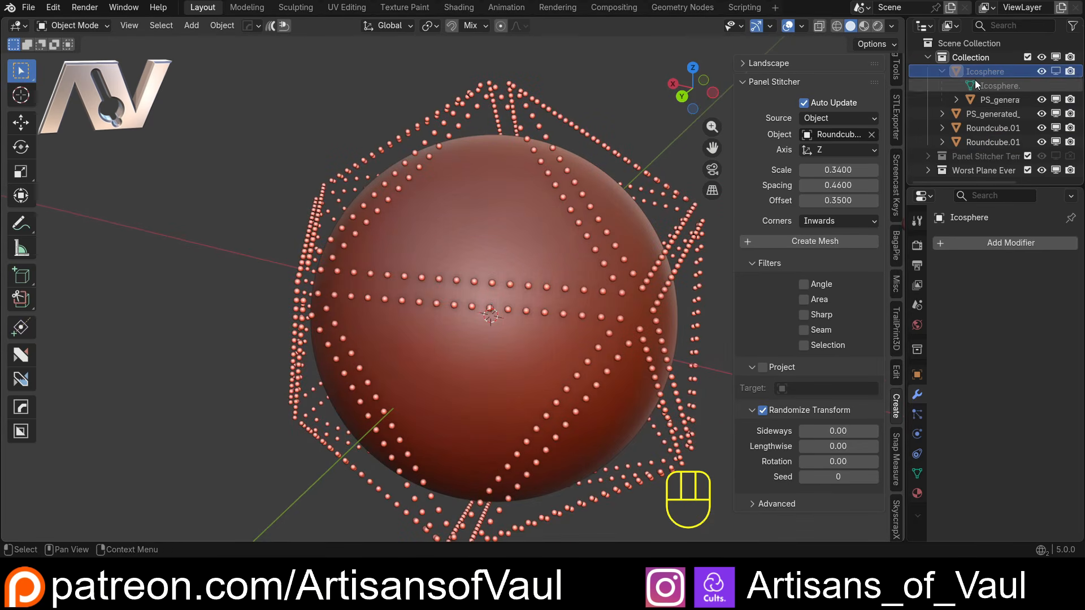
pyautogui.click(762, 410)
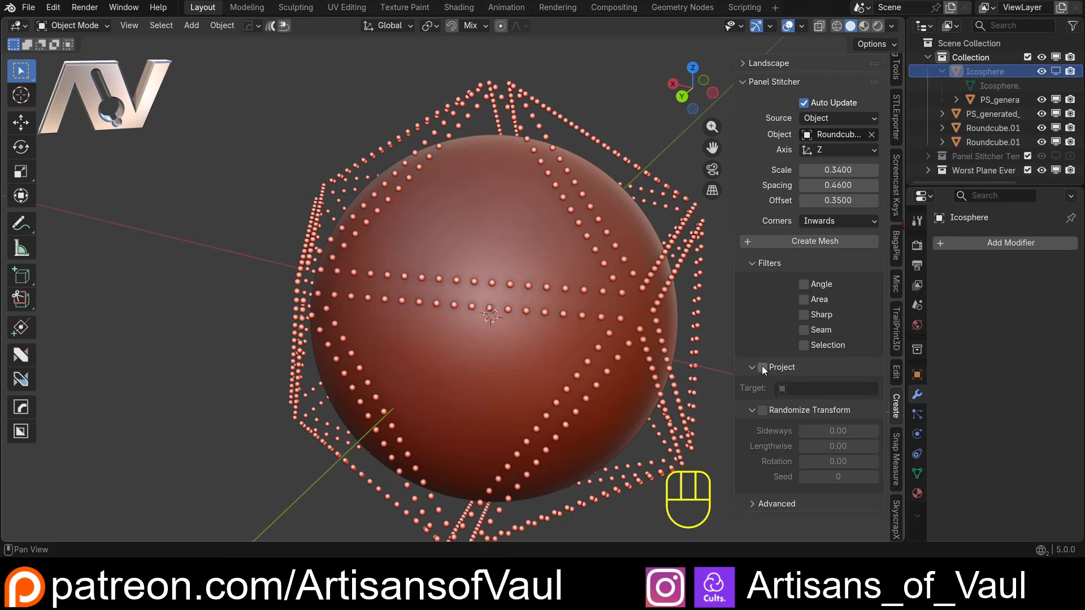
# - Enable Panel Stitcher's Project option for the icosphere's rivets and choose the sphere Roundcube.013 as the target
pyautogui.click(762, 368)
pyautogui.moveTo(477, 236); pyautogui.dragTo(574, 272, button='middle')
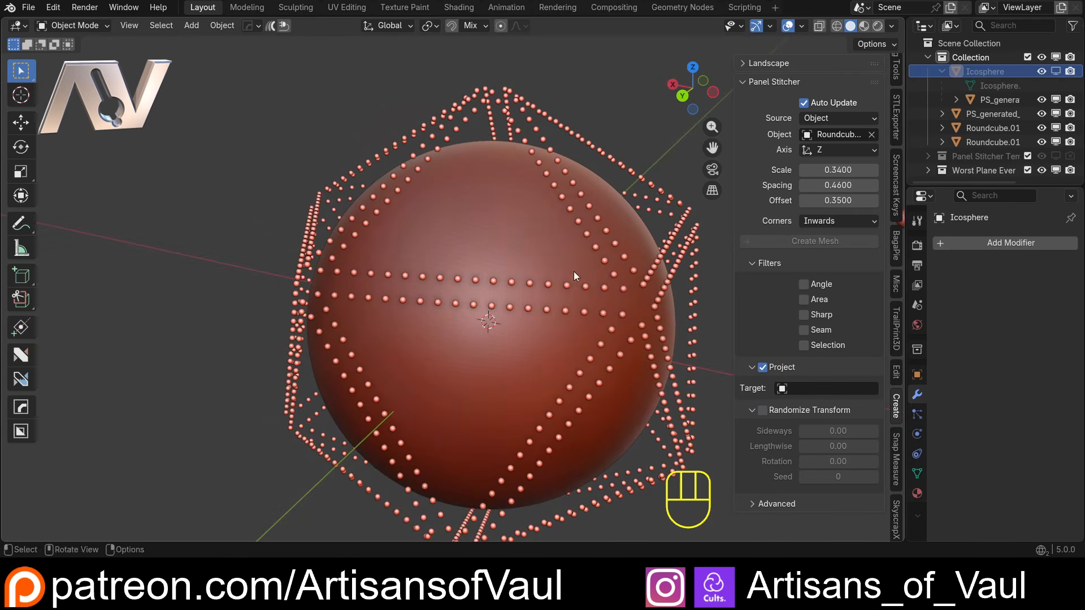
pyautogui.click(805, 388)
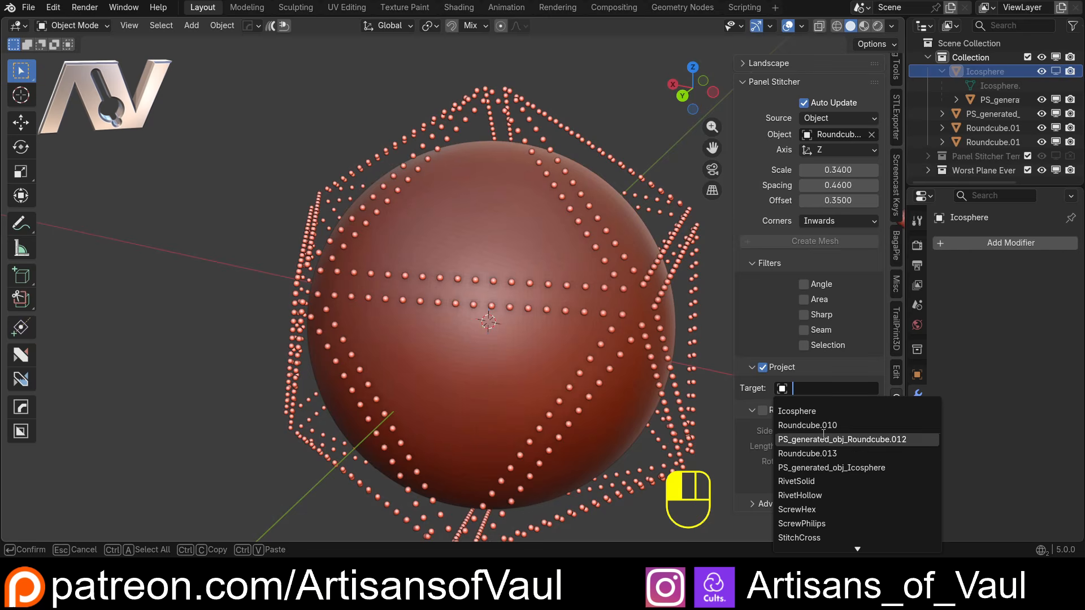
pyautogui.click(806, 452)
# - Examine from several sides how the icosphere's rivet rows sit on the sphere's curved surface
pyautogui.moveTo(376, 256); pyautogui.dragTo(350, 233, button='middle')
pyautogui.moveTo(376, 228); pyautogui.dragTo(145, 247, button='middle')
pyautogui.scroll(-3, 591, 274)
pyautogui.moveTo(591, 274); pyautogui.dragTo(550, 228, button='middle')
pyautogui.scroll(5, 398, 348)
pyautogui.scroll(-4, 398, 347)
# - Look across to the riveted plane model for comparison, and return to a close view of the sphere's rivets
pyautogui.keyDown('shift'); pyautogui.moveTo(425, 334); pyautogui.dragTo(339, 300, button='middle'); pyautogui.keyUp('shift')
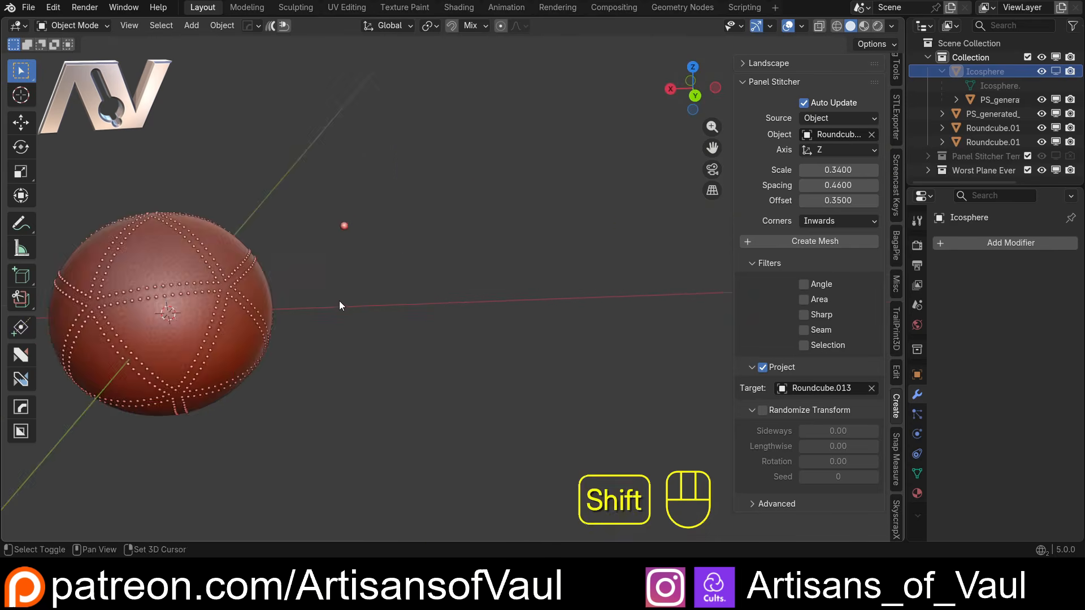
pyautogui.scroll(-5, 572, 293)
pyautogui.keyDown('shift'); pyautogui.moveTo(573, 292); pyautogui.dragTo(592, 313, button='middle'); pyautogui.keyUp('shift')
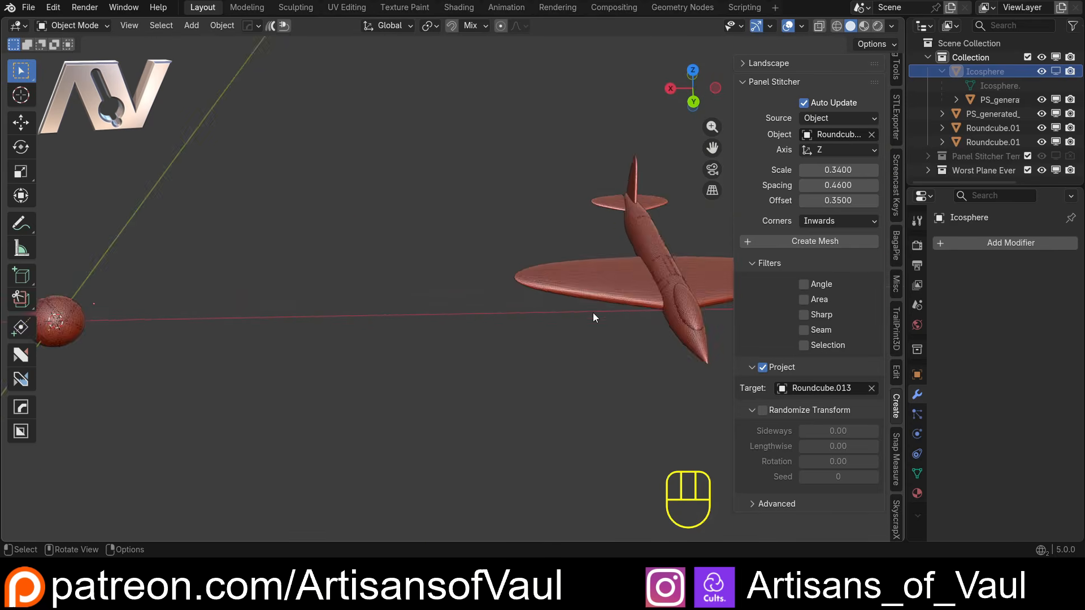
pyautogui.scroll(4, 667, 258)
pyautogui.scroll(-3, 467, 295)
pyautogui.scroll(4, 530, 267)
pyautogui.keyDown('shift'); pyautogui.moveTo(242, 306); pyautogui.dragTo(433, 306, button='middle'); pyautogui.keyUp('shift')
pyautogui.scroll(4, 541, 255)
pyautogui.scroll(4, 405, 304)
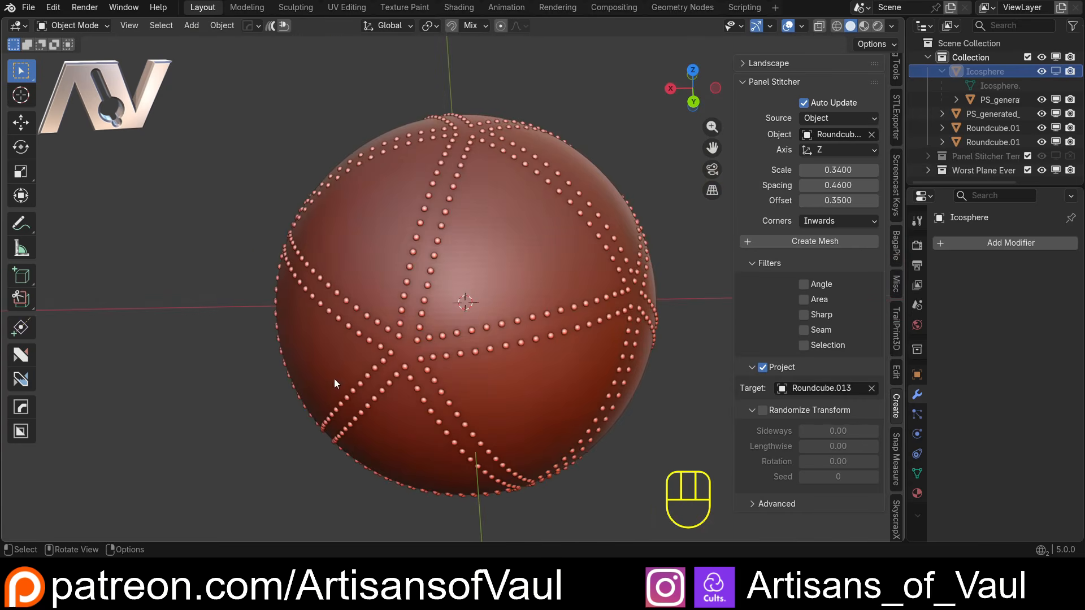
pyautogui.moveTo(334, 379); pyautogui.dragTo(504, 309, button='middle')
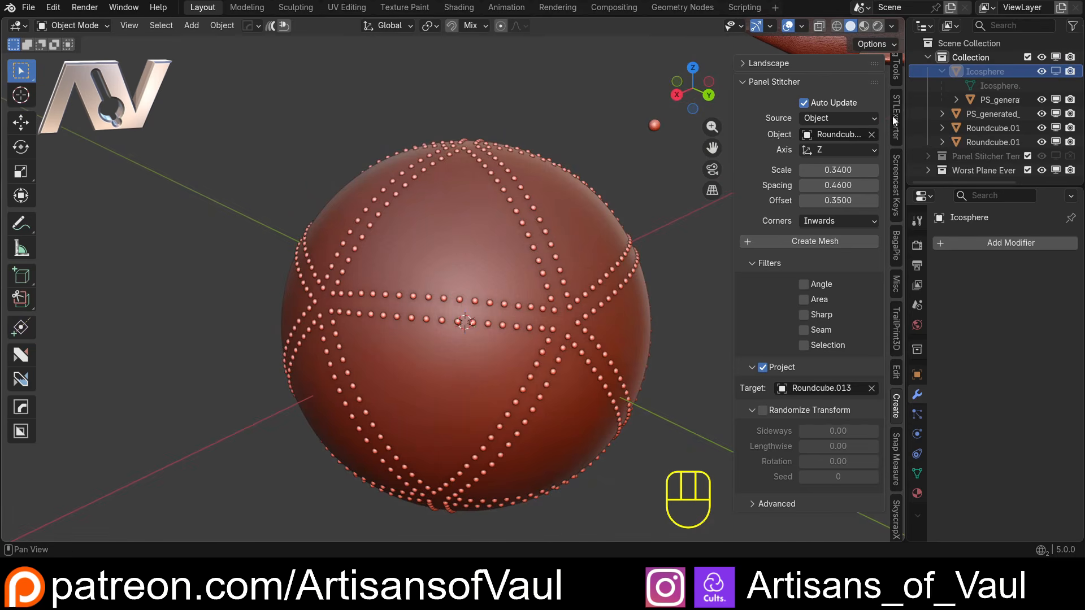
# - Set the Corners option of the projected rivets to None and check where the rivet rows meet on the sphere
pyautogui.click(822, 219)
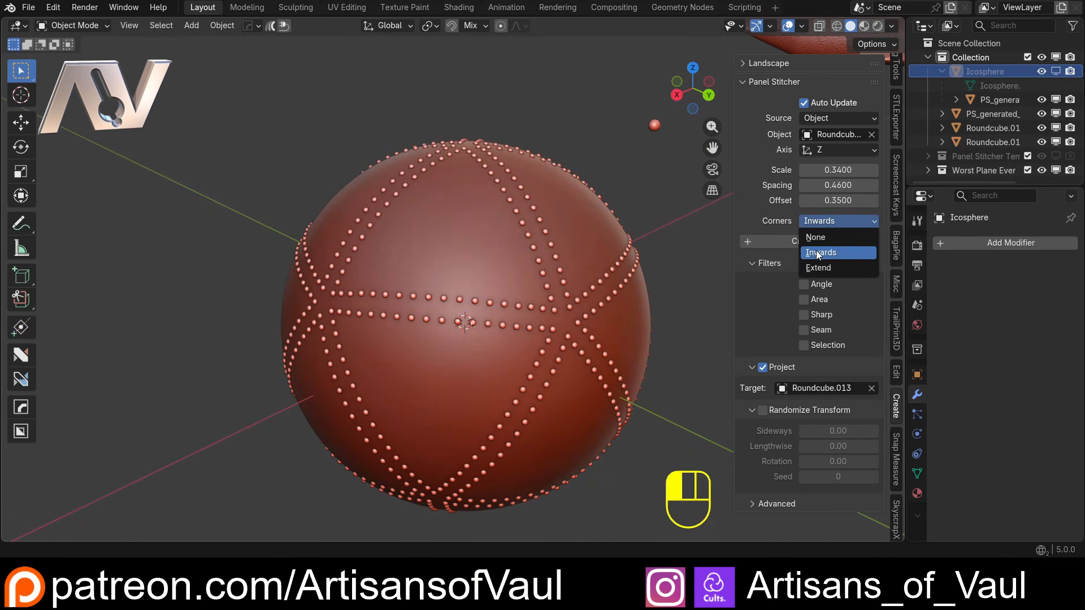
pyautogui.click(815, 235)
pyautogui.moveTo(550, 331); pyautogui.dragTo(489, 288, button='middle')
pyautogui.scroll(-3, 599, 222)
pyautogui.scroll(4, 599, 223)
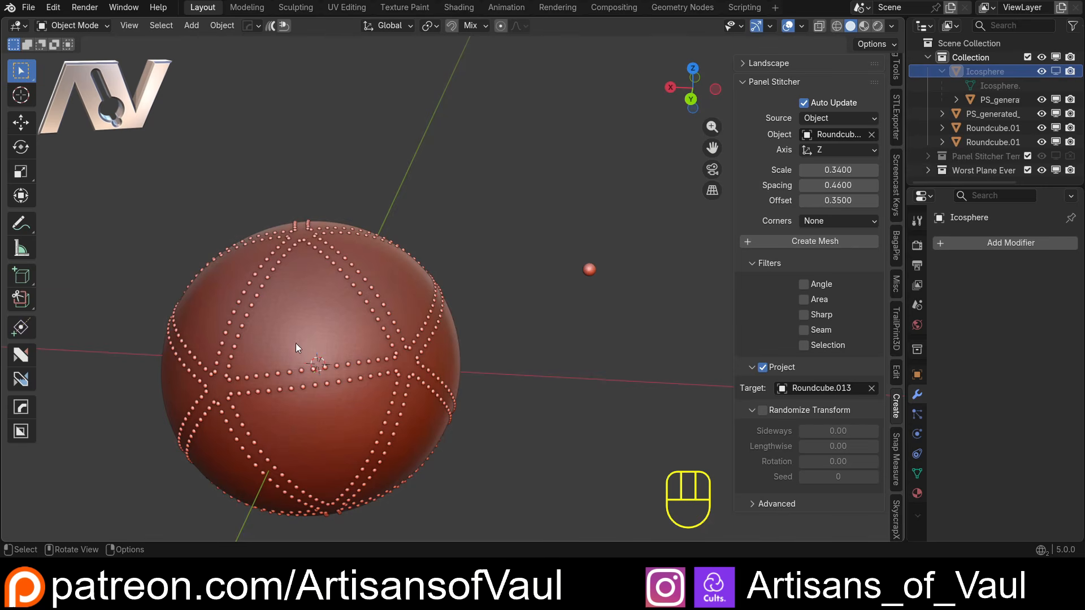
pyautogui.keyDown('shift'); pyautogui.moveTo(296, 347); pyautogui.dragTo(475, 257, button='middle'); pyautogui.keyUp('shift')
pyautogui.scroll(3, 459, 262)
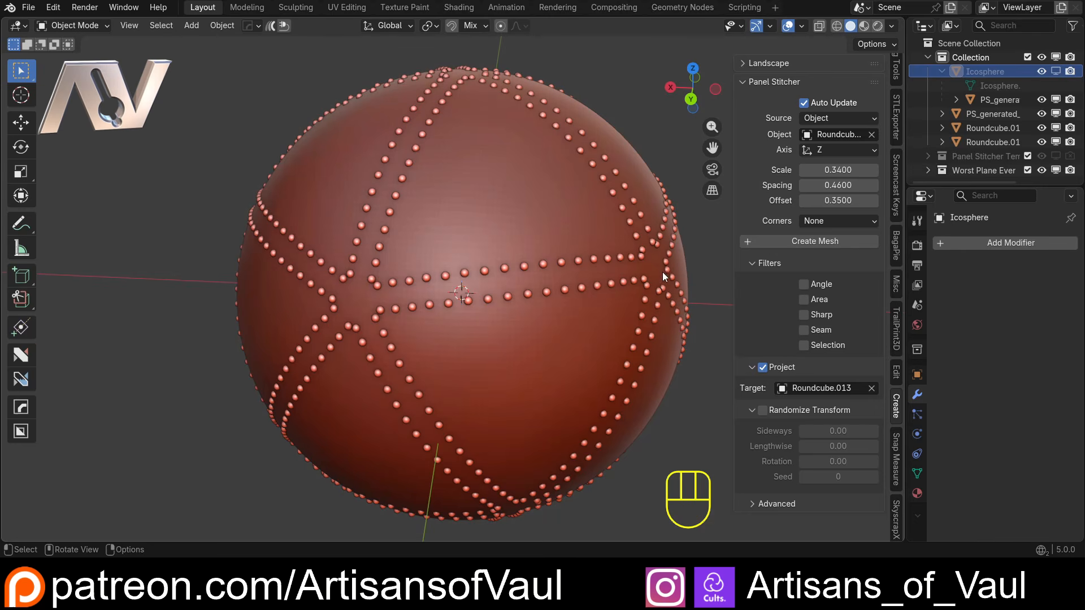
pyautogui.scroll(-2, 569, 258)
pyautogui.moveTo(569, 259)
pyautogui.mouseDown(button='middle')
pyautogui.moveTo(503, 257)
pyautogui.moveTo(555, 251)
pyautogui.mouseUp(button='middle')
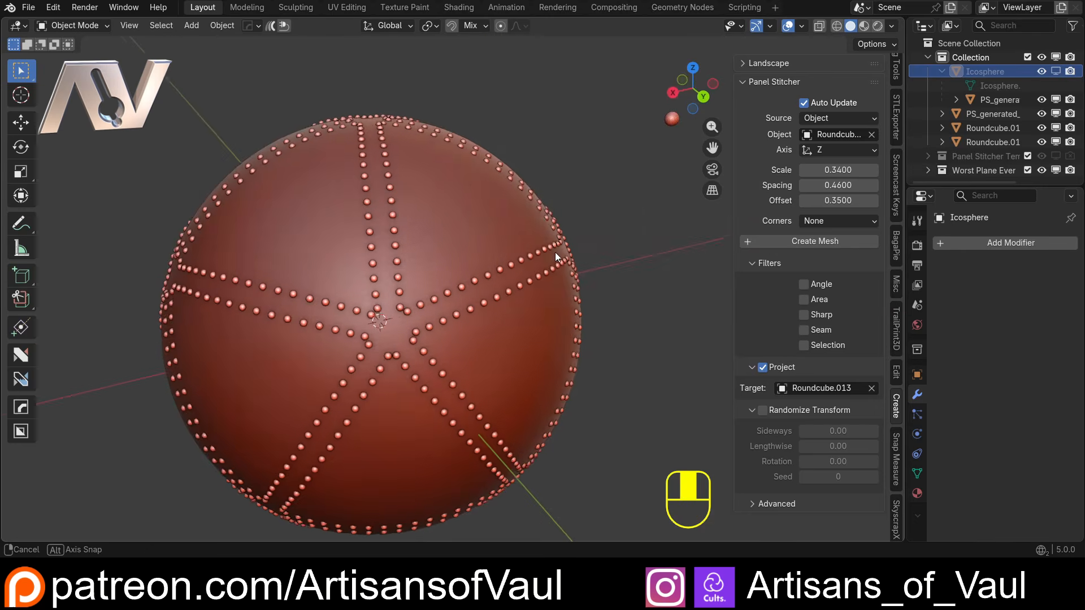